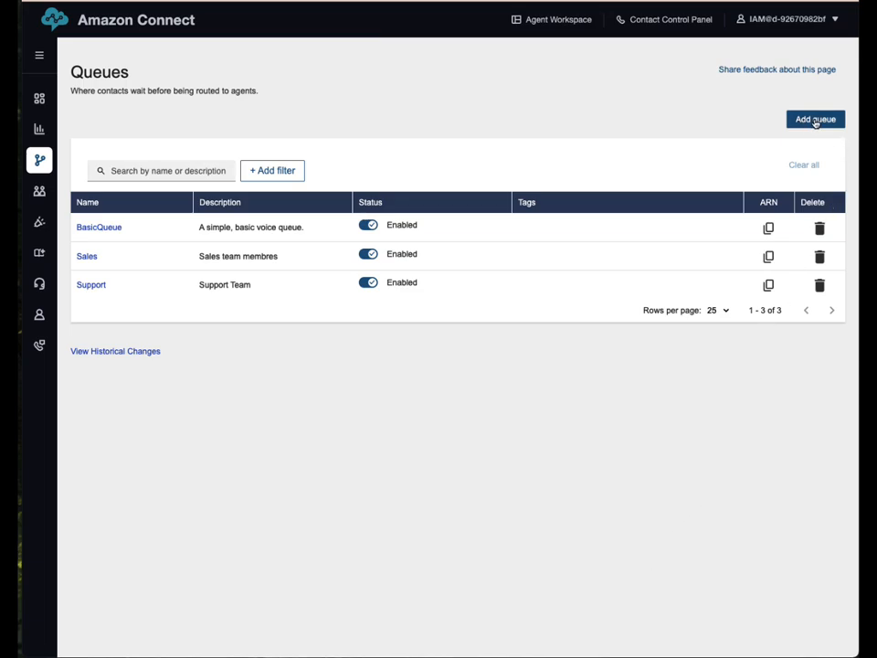
Start a new queue named E_Sales, described 'Email for Sales', using Basic Hours.
left_click(816, 120)
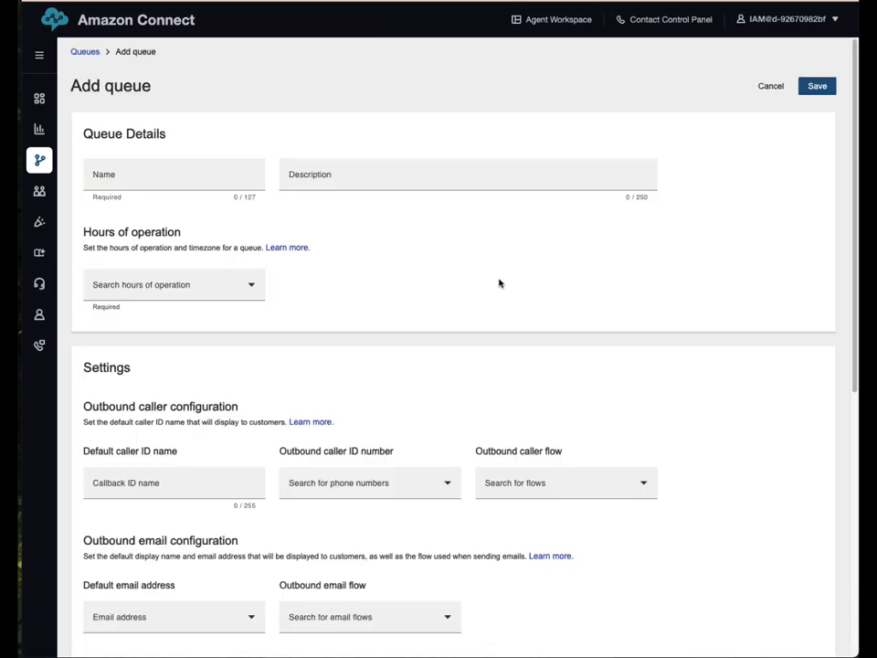
left_click(113, 177)
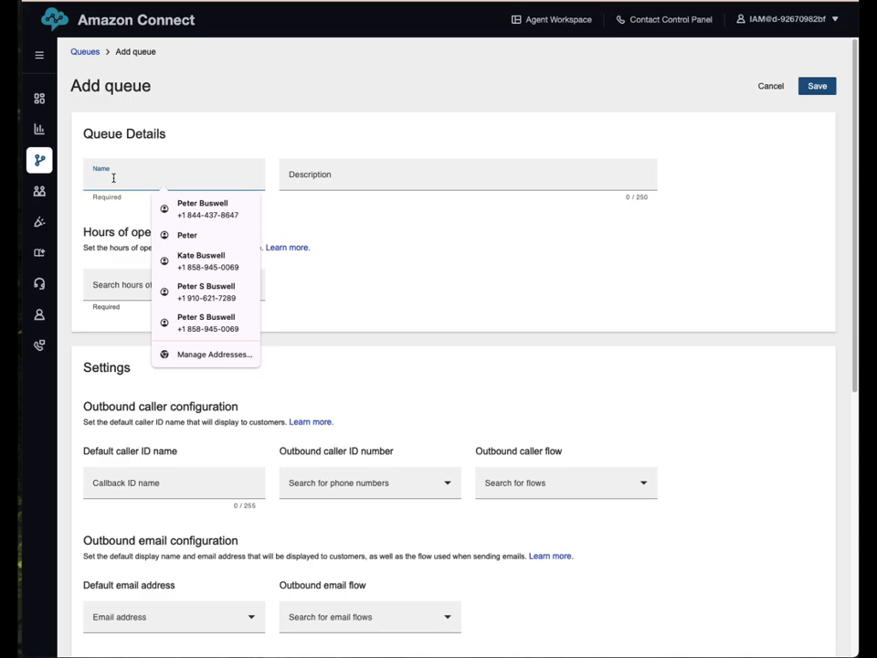
type("E")
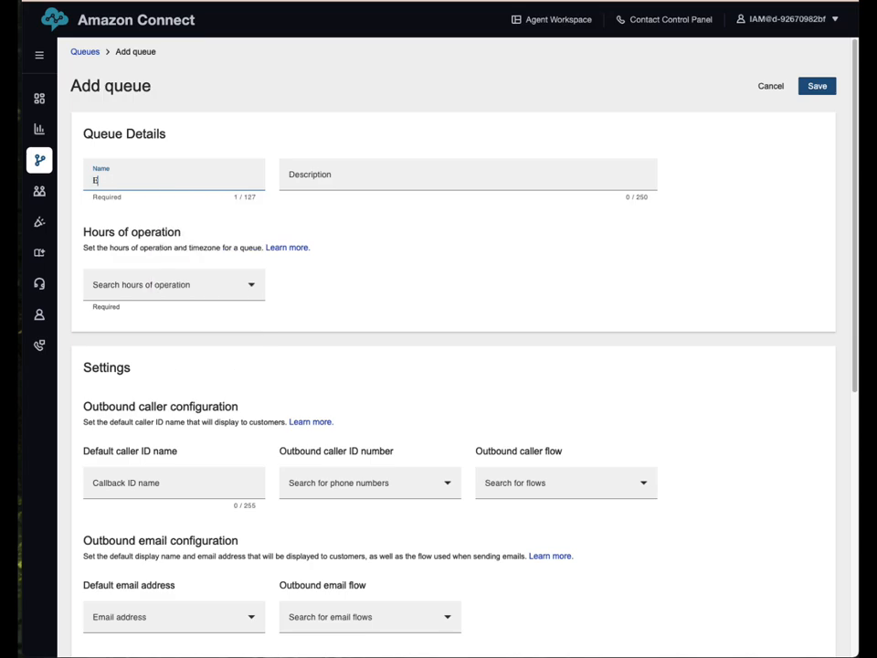
type("_Sales")
key("Tab")
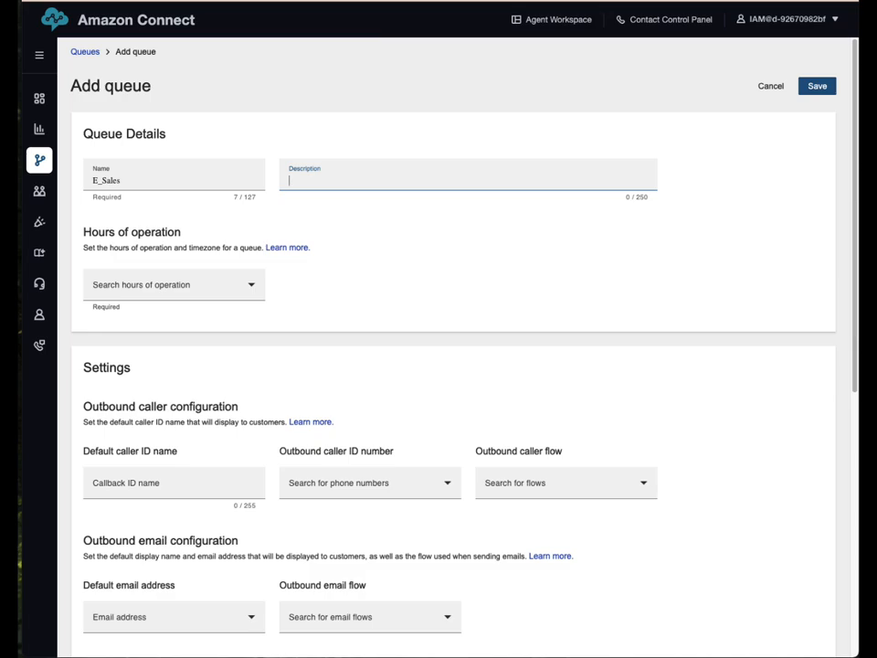
type("Email for Sales")
left_click(248, 287)
left_click(125, 320)
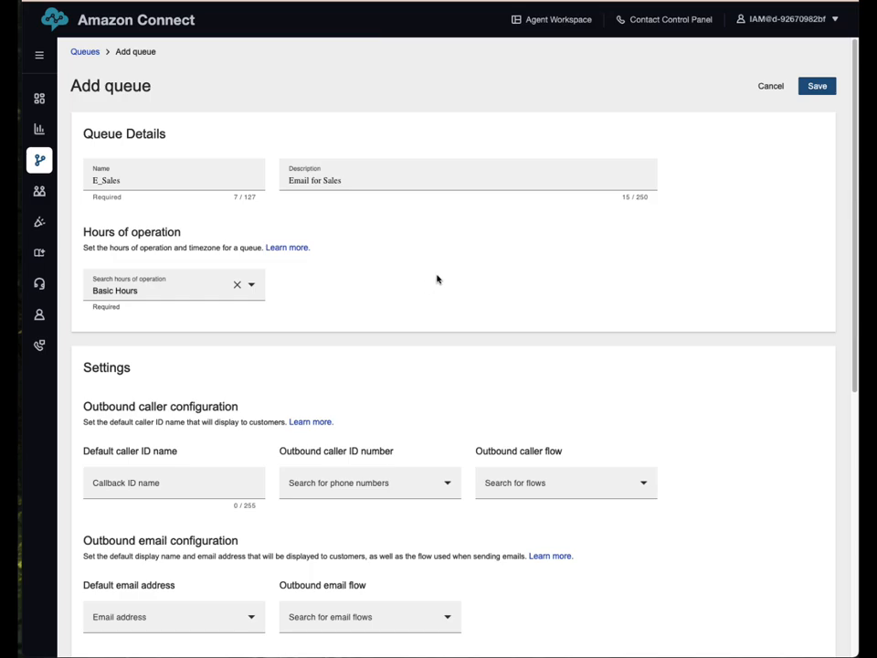
Review the outbound caller and outbound email flow settings unchanged, then save the E_Sales queue.
scroll(429, 281, "down", 1)
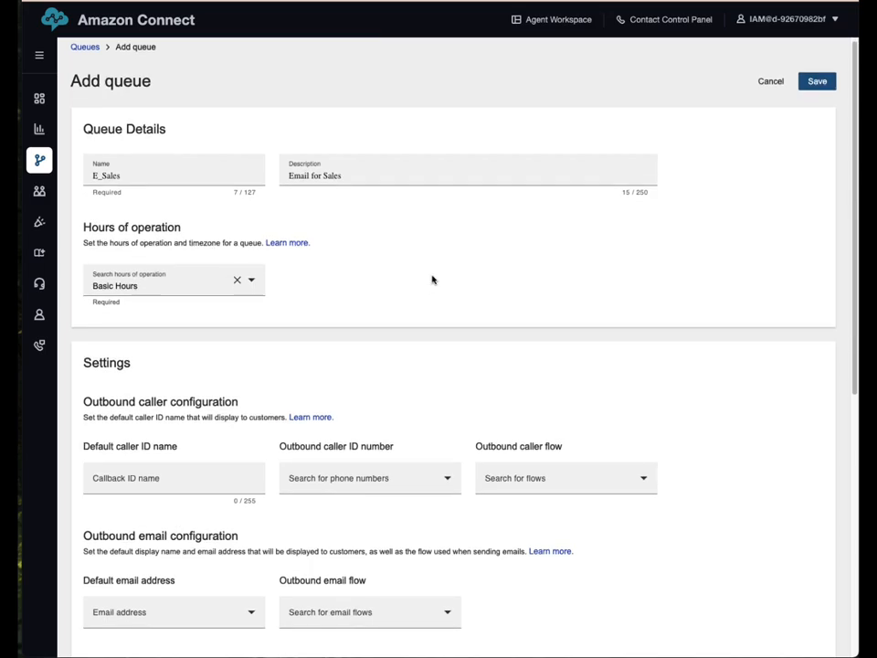
scroll(433, 279, "down", 3)
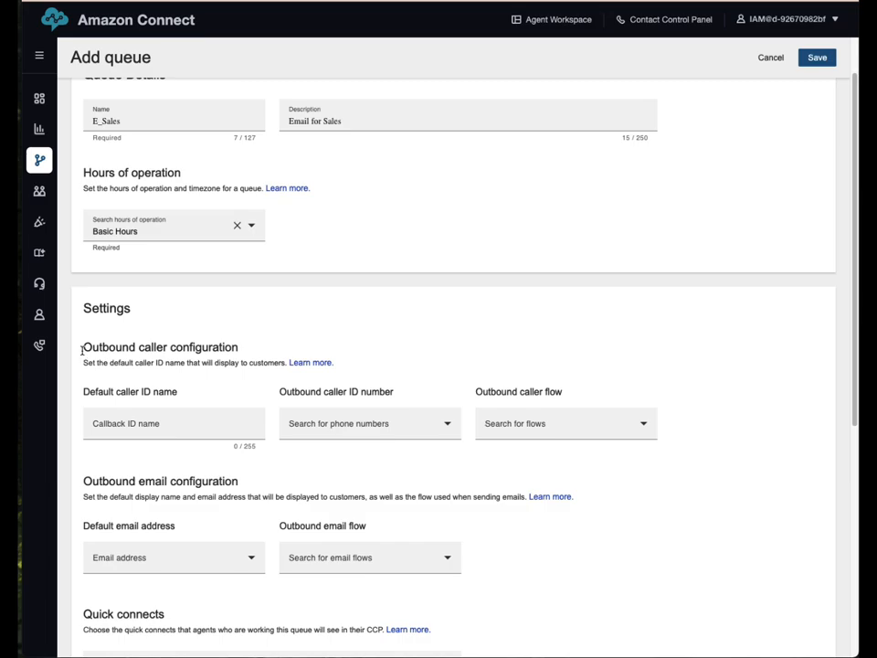
left_click_drag(82, 347, 272, 344)
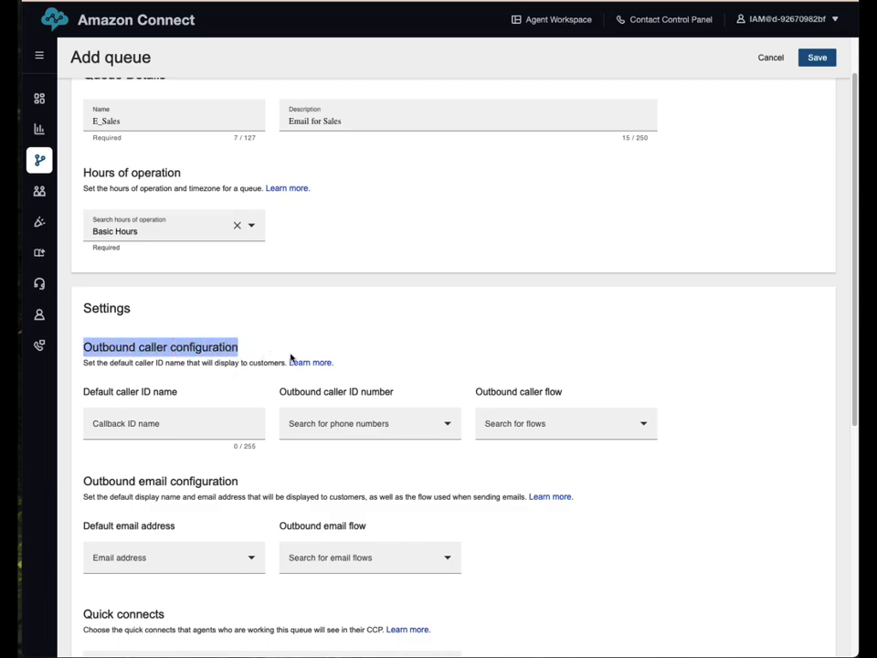
scroll(372, 470, "down", 3)
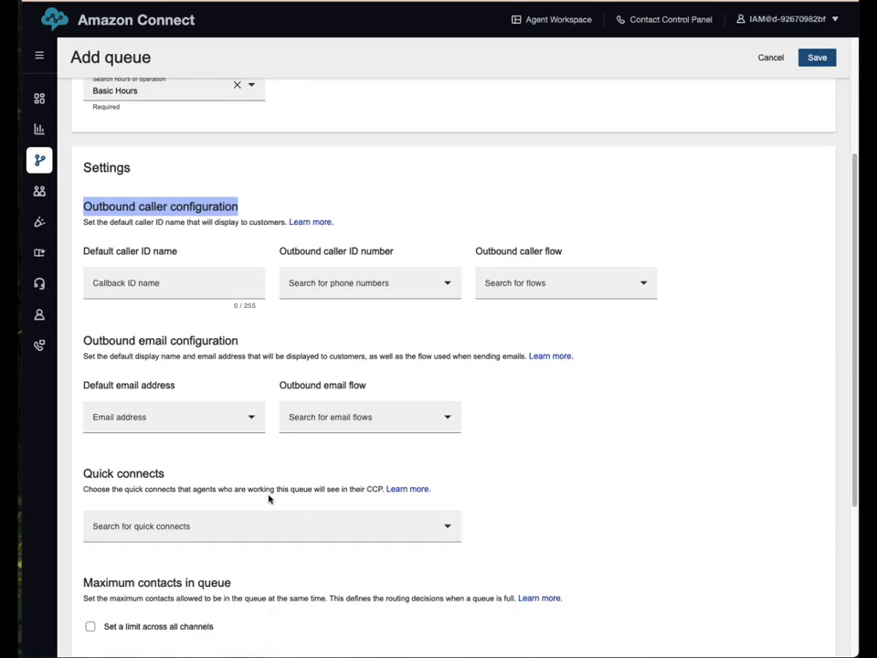
left_click(249, 419)
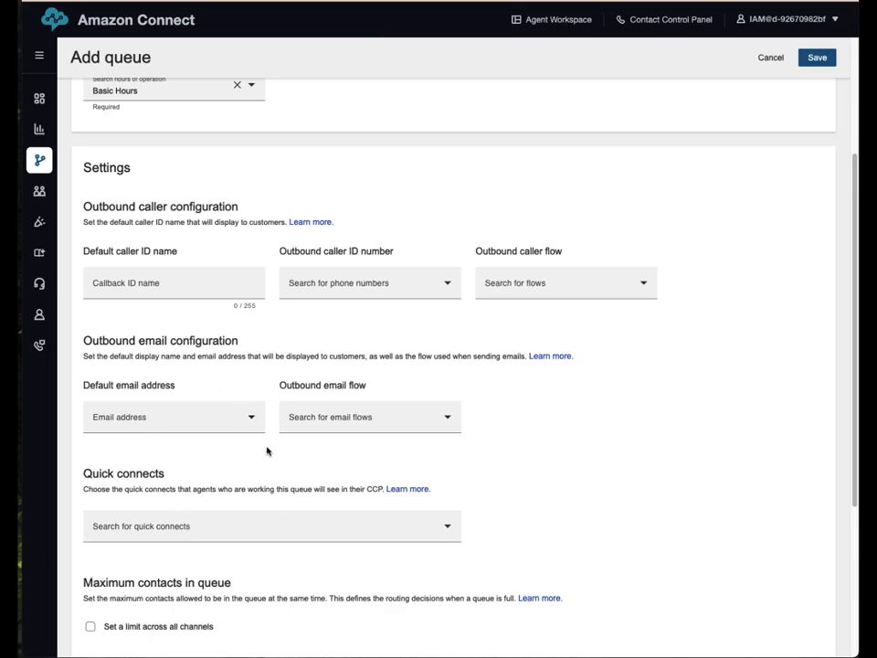
left_click_drag(280, 384, 377, 385)
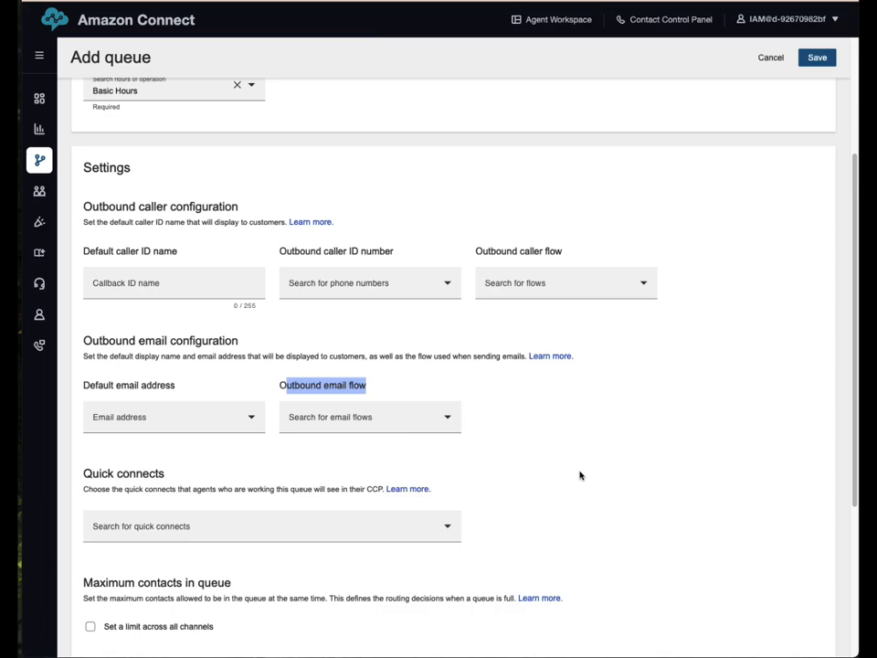
left_click(312, 423)
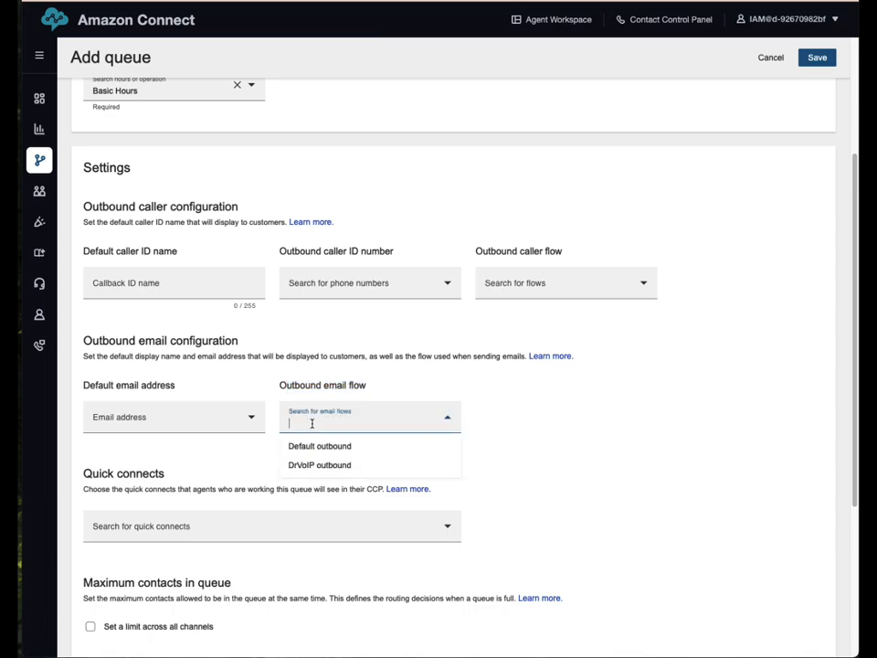
left_click(504, 445)
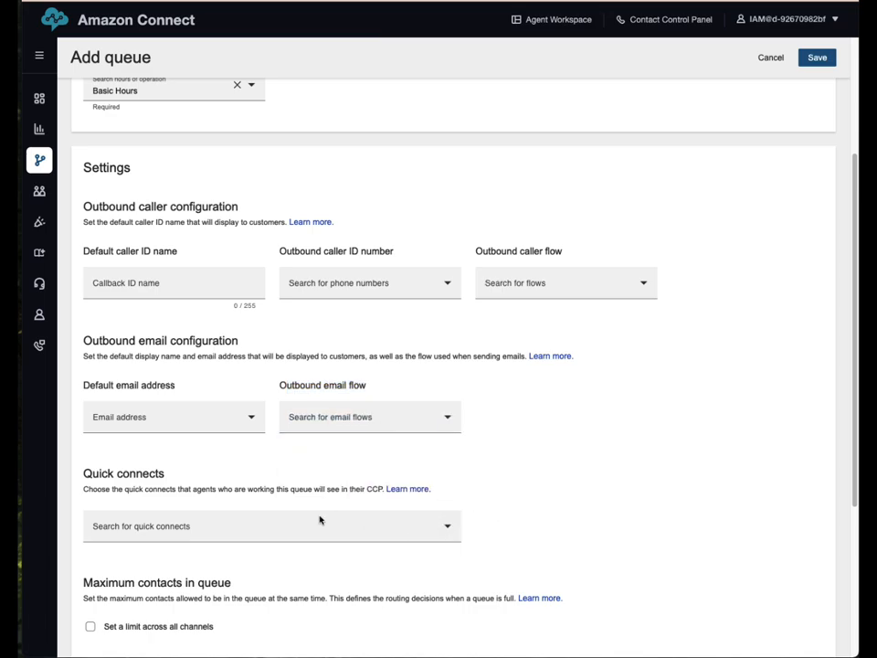
scroll(309, 490, "down", 3)
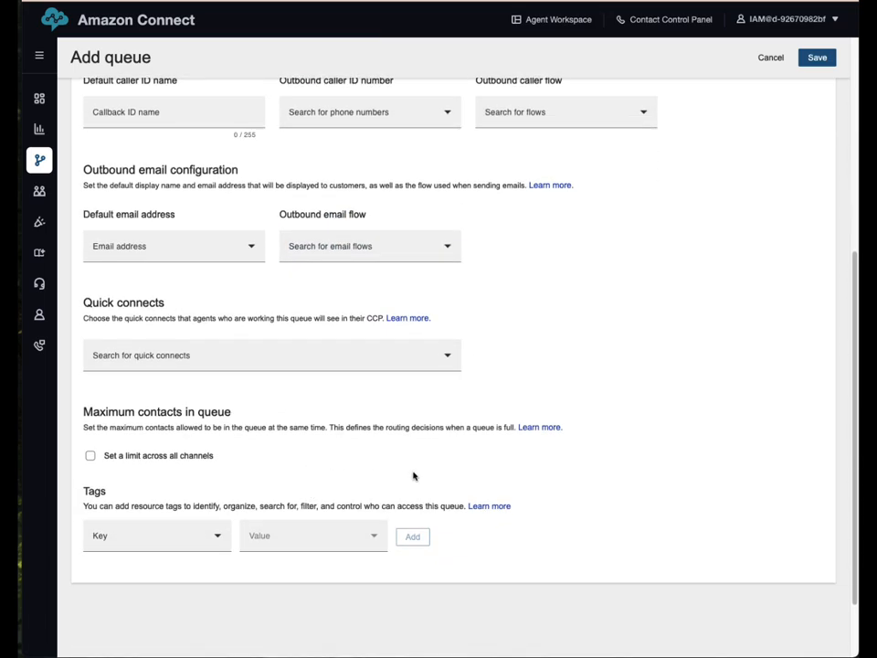
scroll(389, 494, "up", 5)
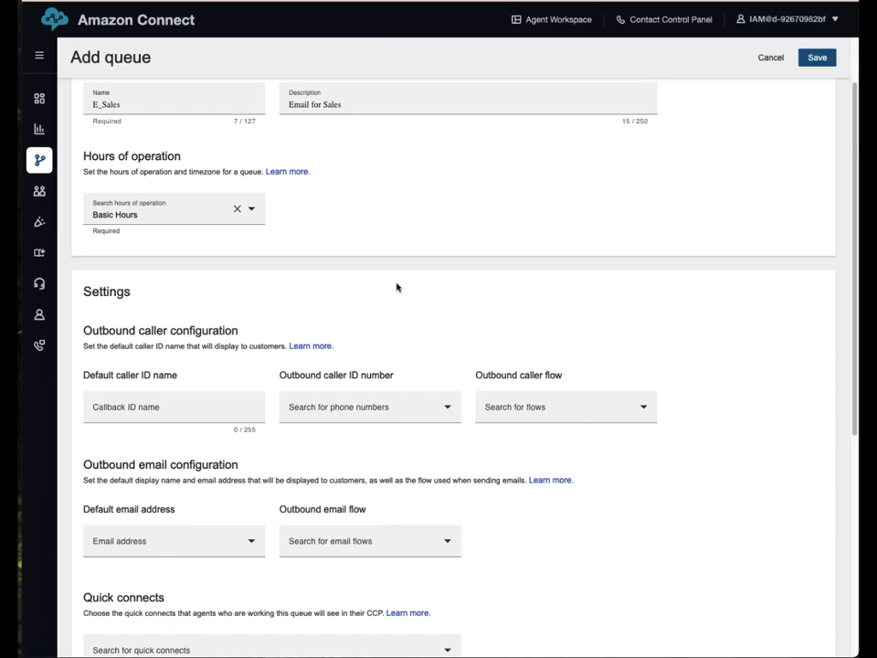
left_click(818, 58)
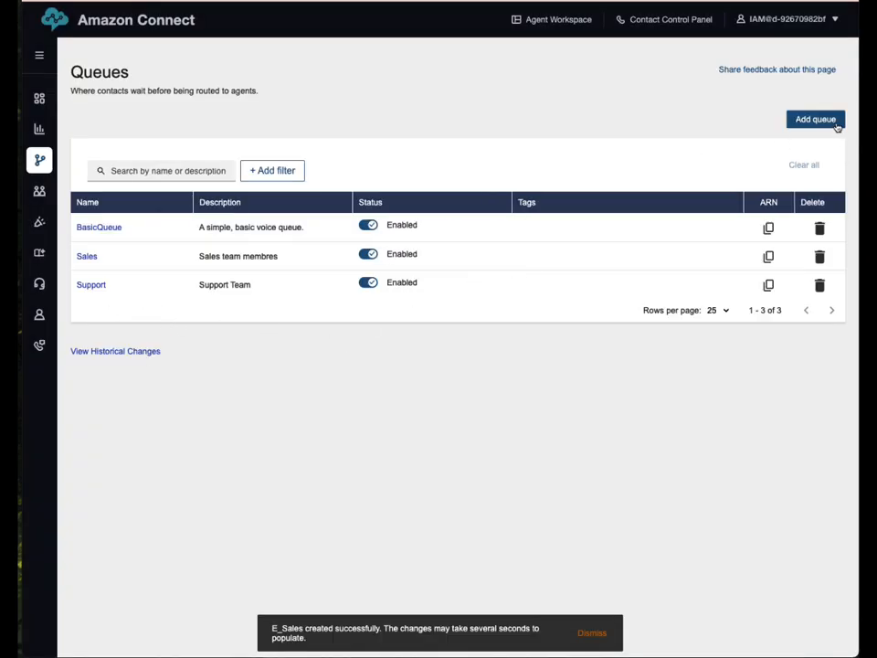
Create and save the E_Support queue with description 'Support Emails' and Basic Hours.
left_click(837, 128)
left_click(112, 182)
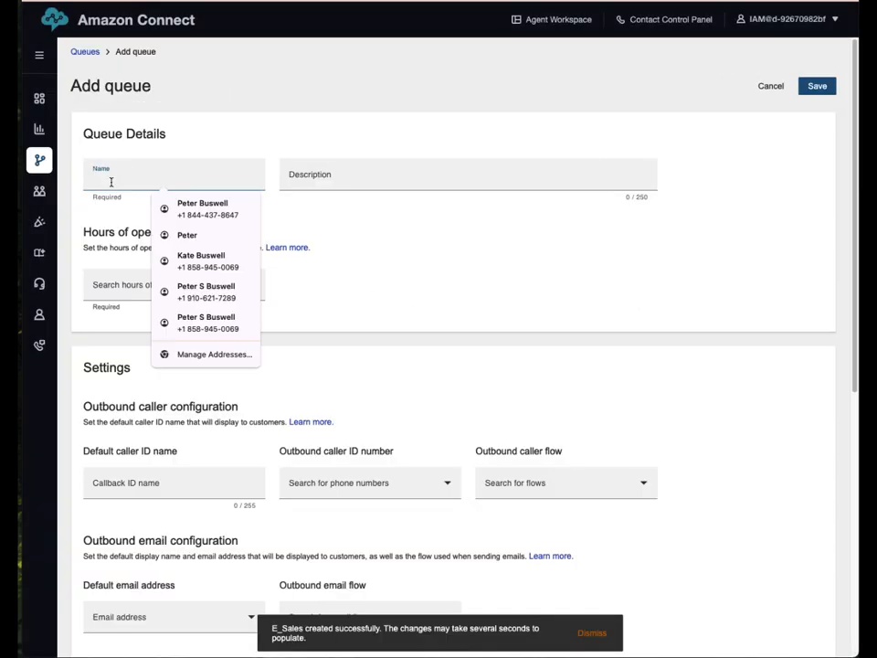
type("E_S")
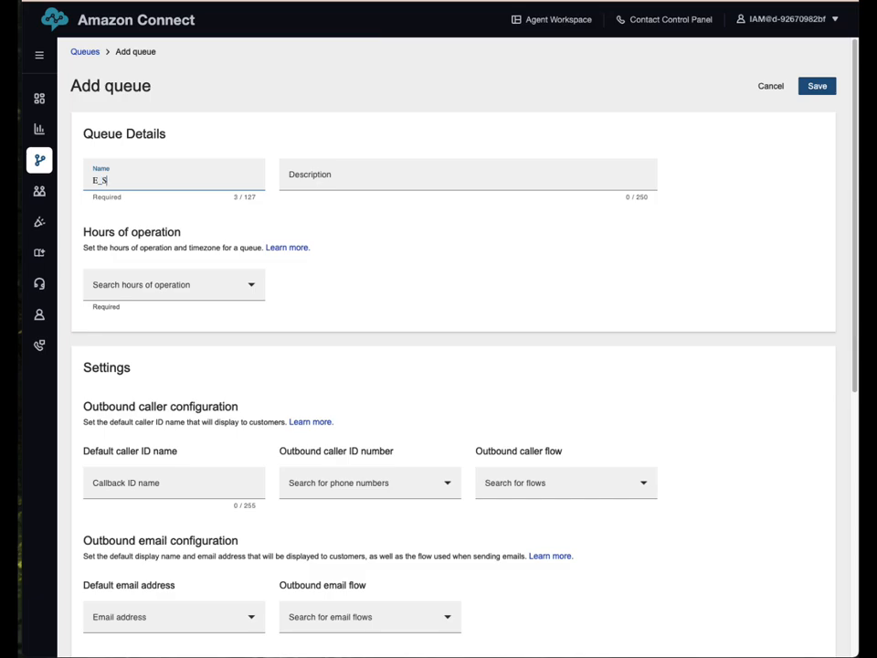
type("upport")
key("Tab")
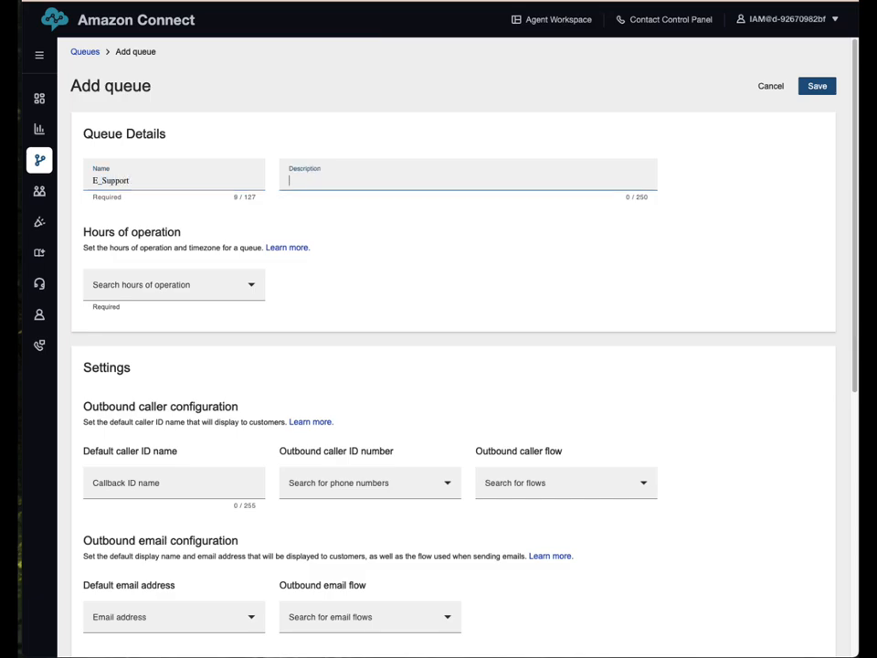
type("Support")
type(" T")
type("mails")
left_click(258, 287)
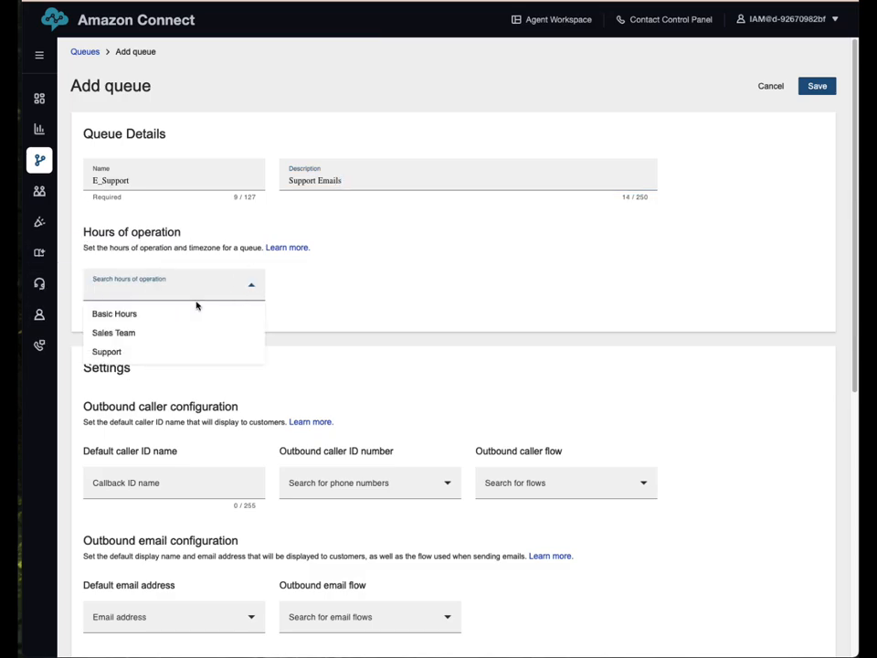
left_click(149, 316)
scroll(555, 347, "down", 5)
scroll(554, 347, "up", 5)
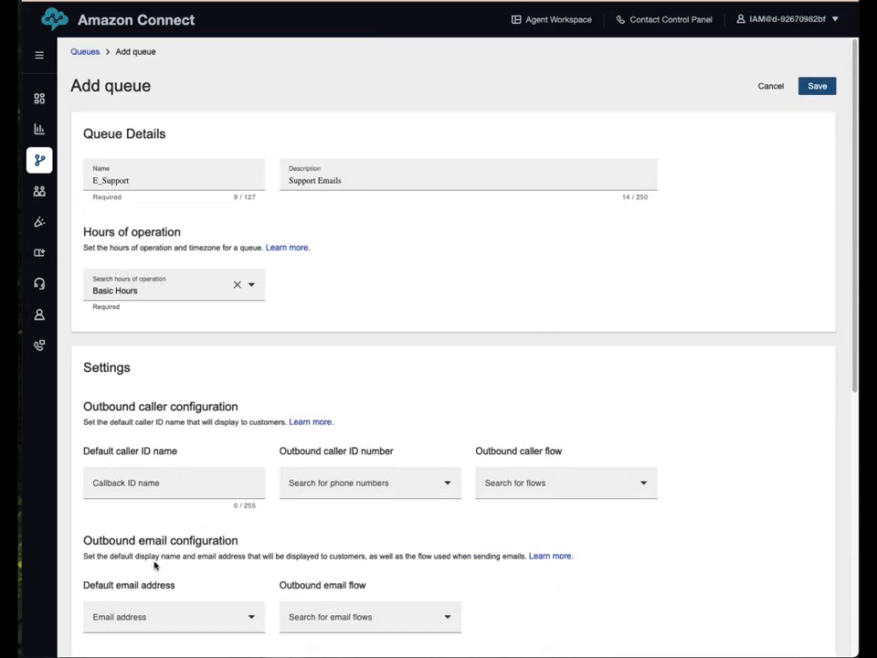
left_click(817, 85)
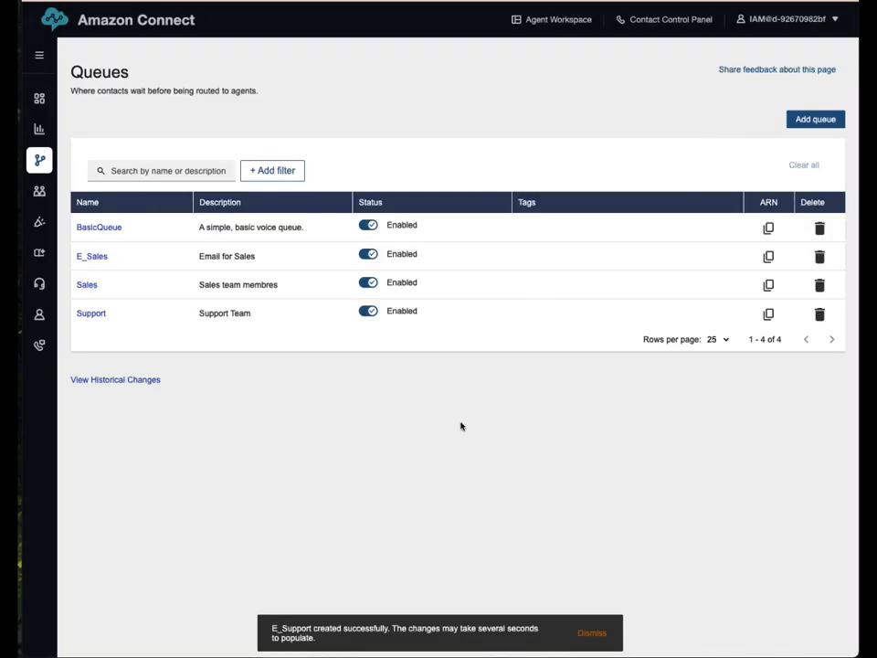
Open the Sales routing profile and add the E_Sales queue to it.
mouse_move(41, 192)
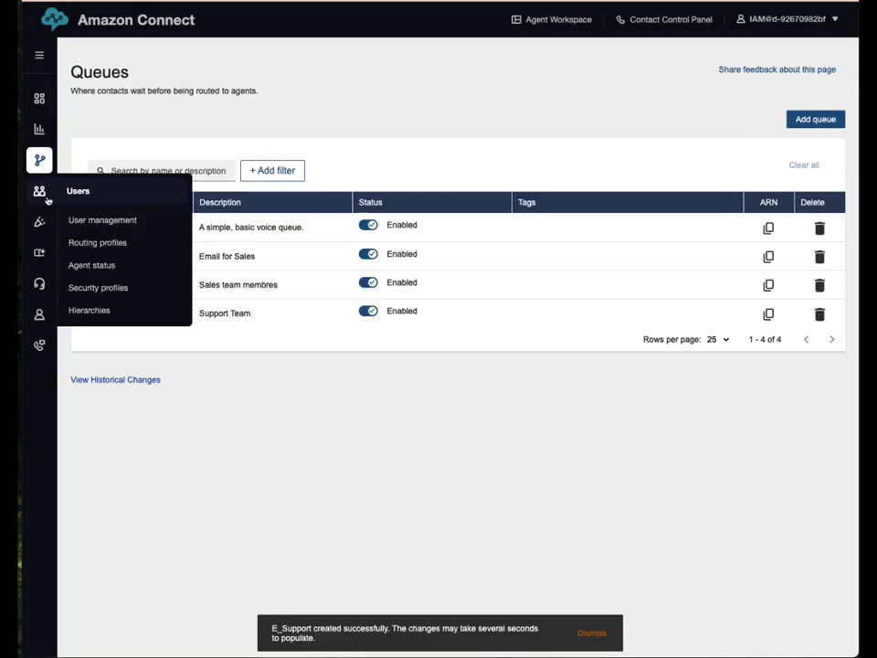
left_click(99, 244)
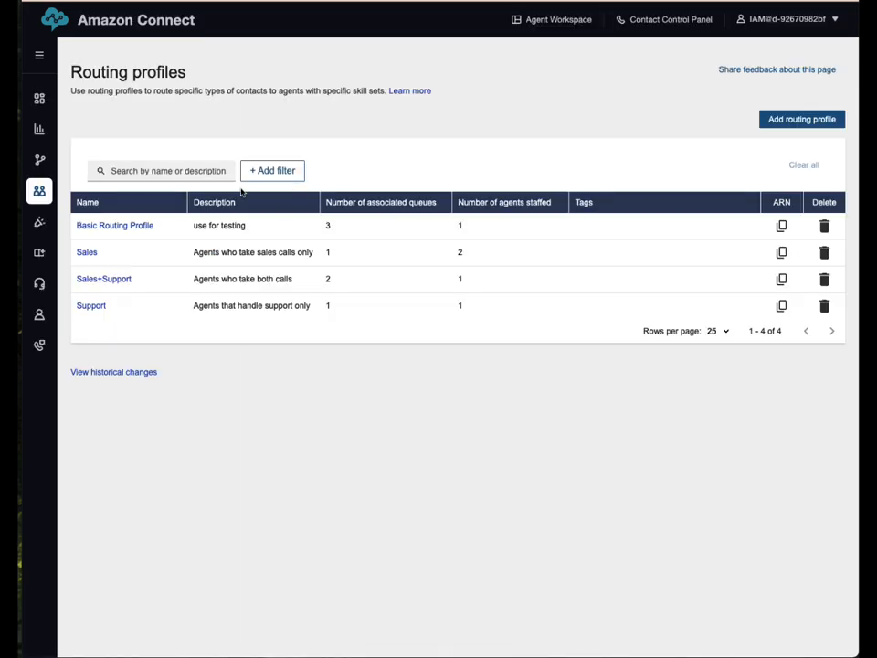
left_click(88, 254)
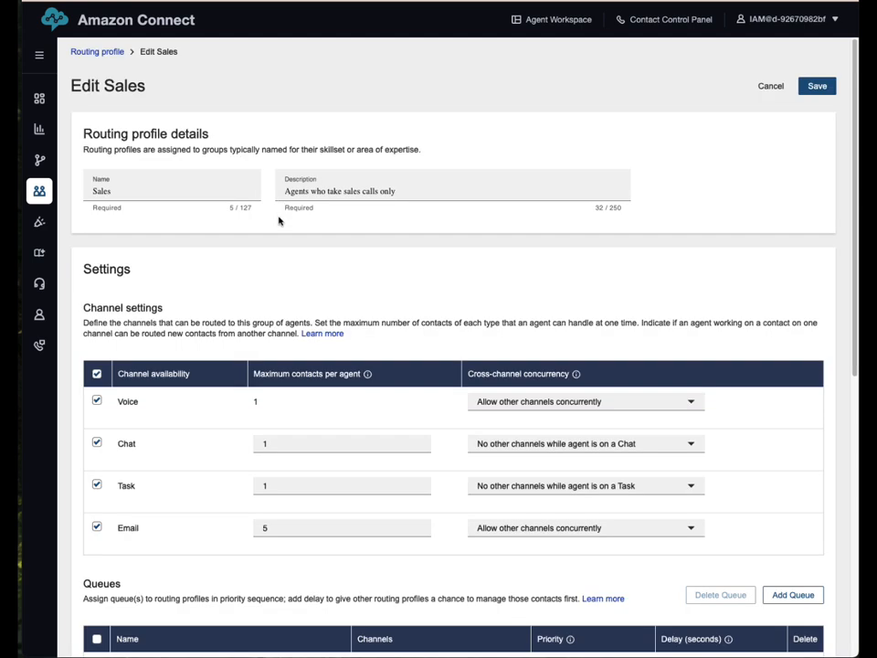
scroll(195, 398, "down", 3)
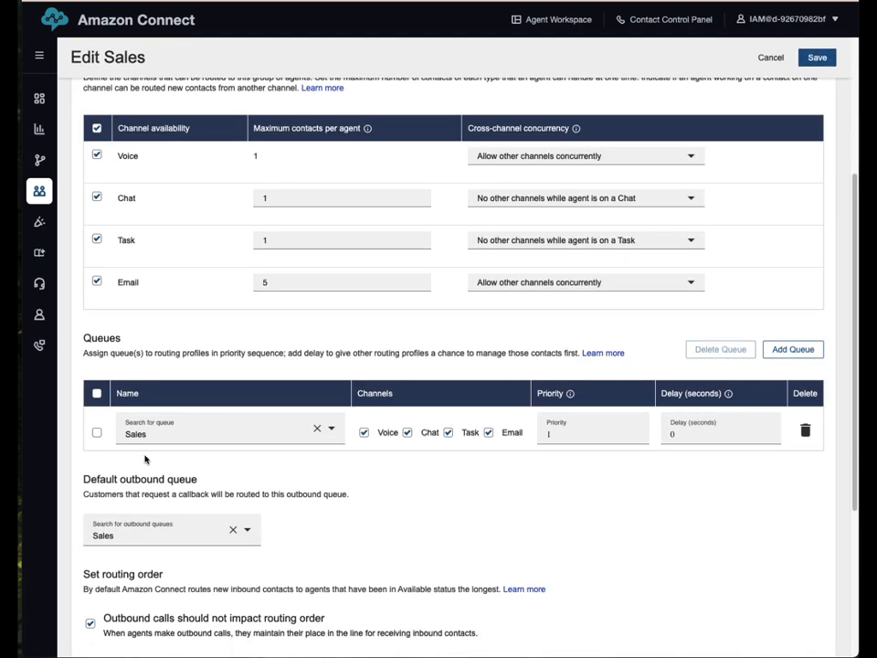
left_click(791, 351)
left_click(190, 471)
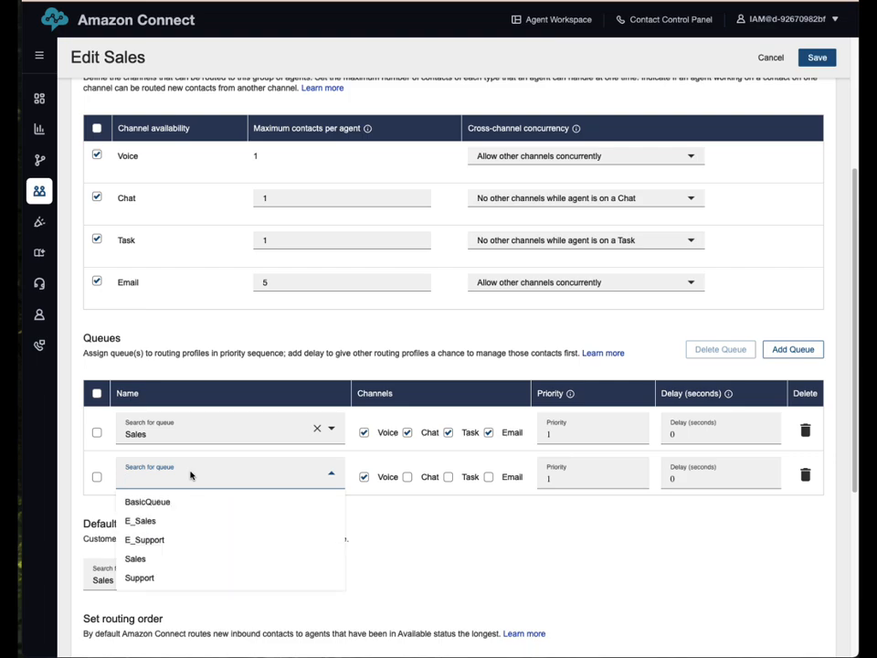
left_click(144, 521)
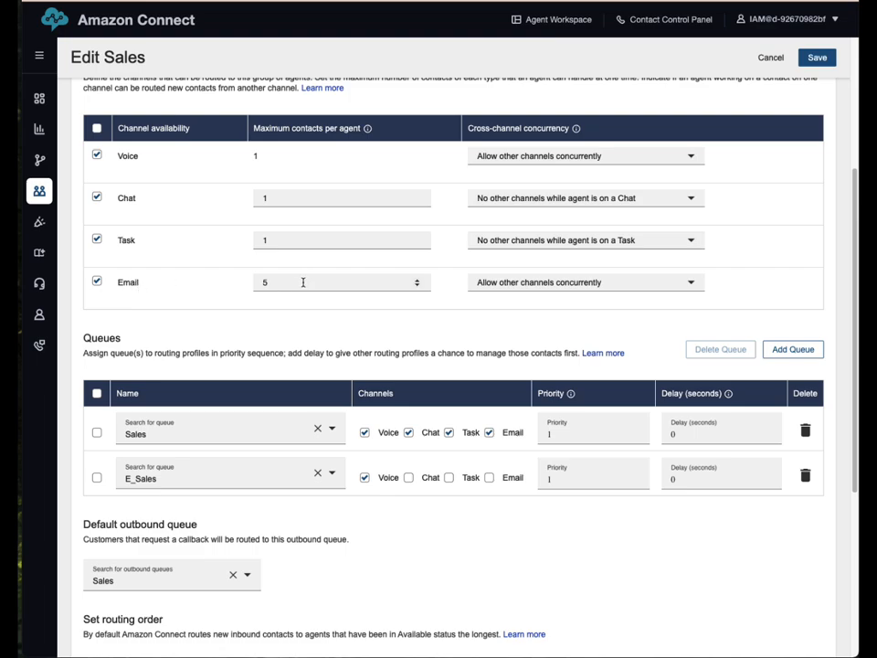
Keep the email limit at 5, set a 10-second Sales delay and E_Sales priority 2, then save.
left_click_drag(288, 285, 216, 280)
left_click(527, 310)
left_click(685, 434)
type("10")
key("Tab")
left_click_drag(565, 479, 508, 480)
type("2")
left_click(588, 582)
left_click(818, 59)
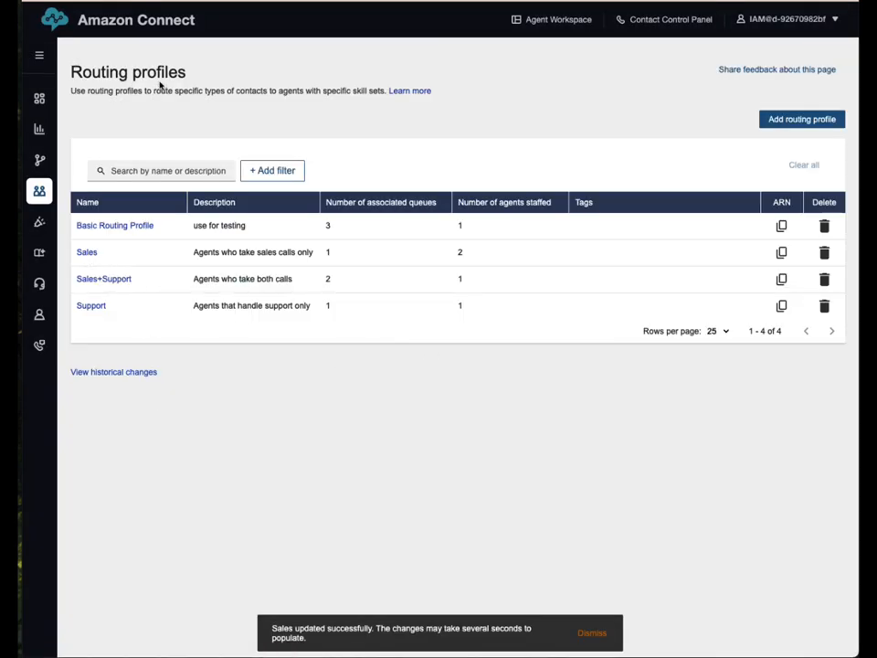
Reopen the Sales routing profile, then cancel and discard its unsaved changes.
left_click(86, 252)
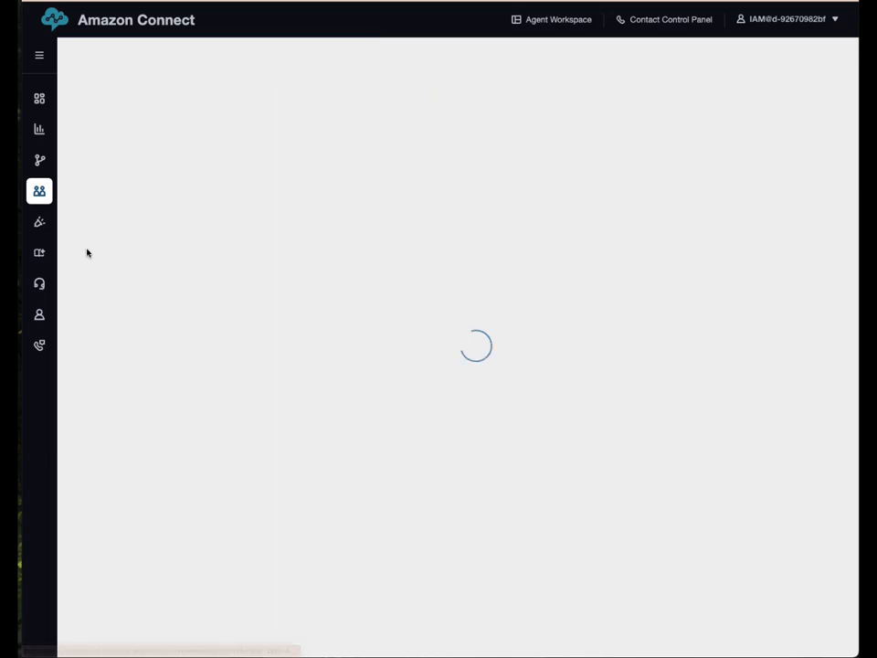
scroll(204, 548, "down", 3)
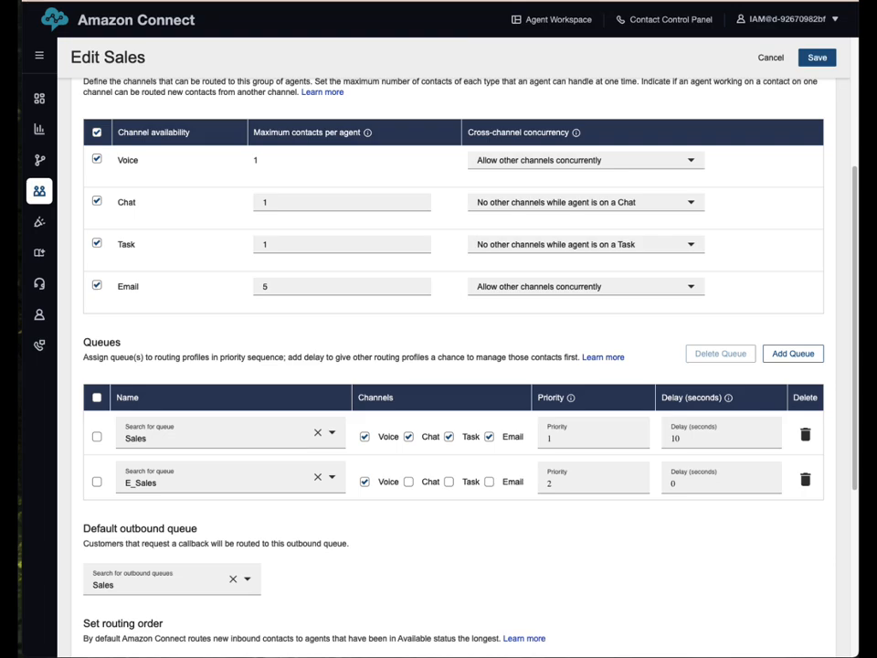
key("alt+Left")
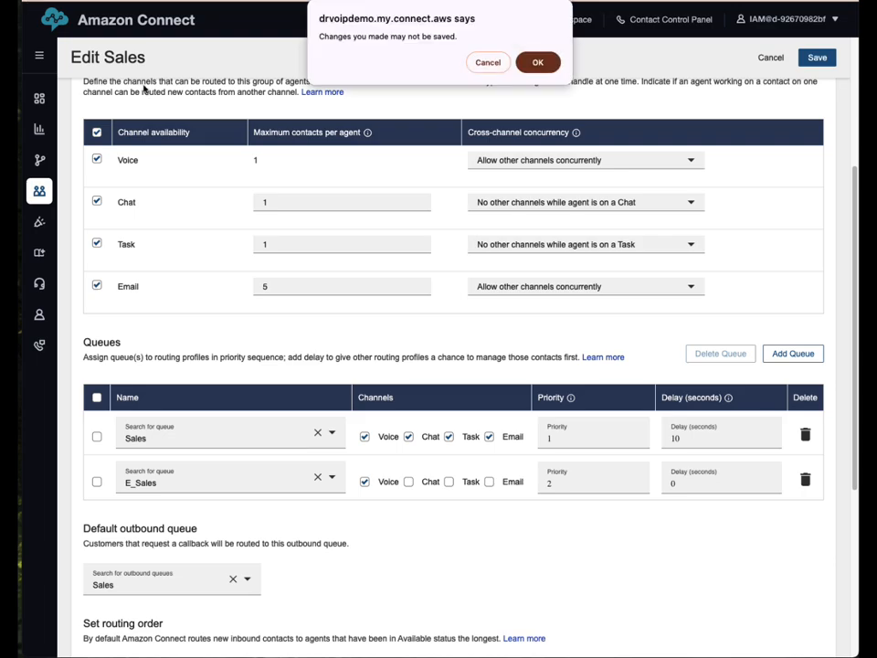
left_click(493, 62)
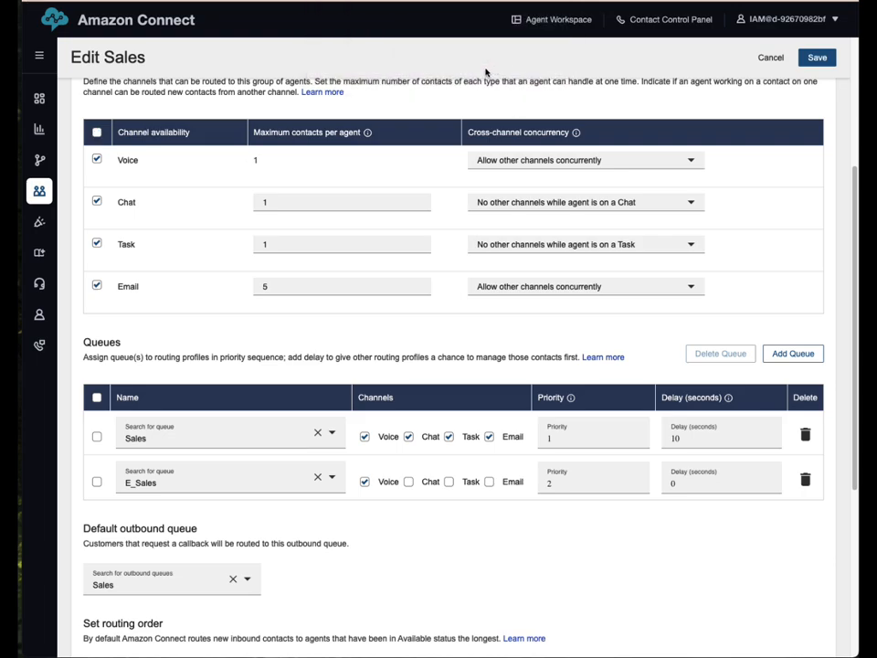
left_click(770, 58)
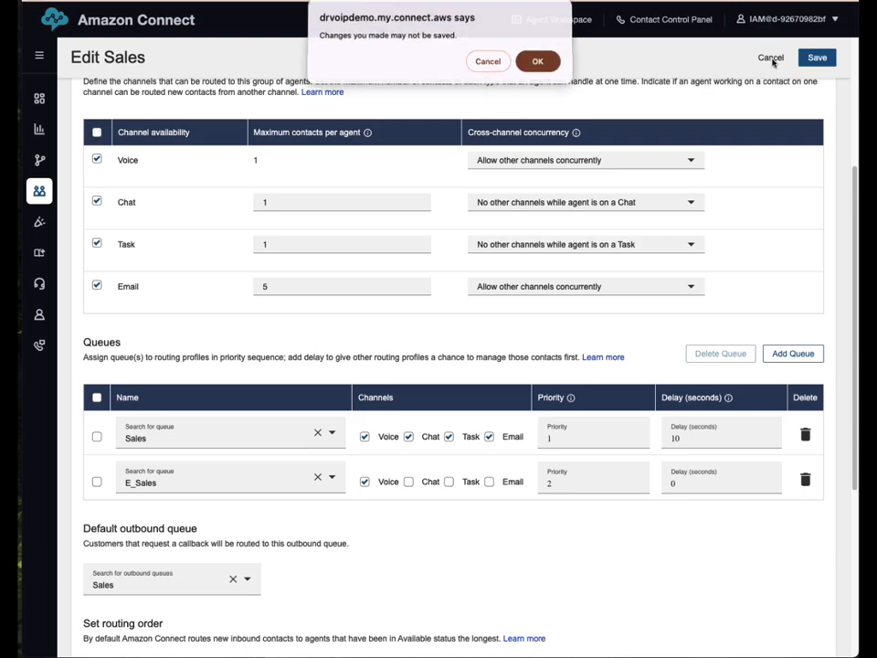
left_click(536, 62)
Open the Support routing profile and add the E_Support queue.
left_click(92, 307)
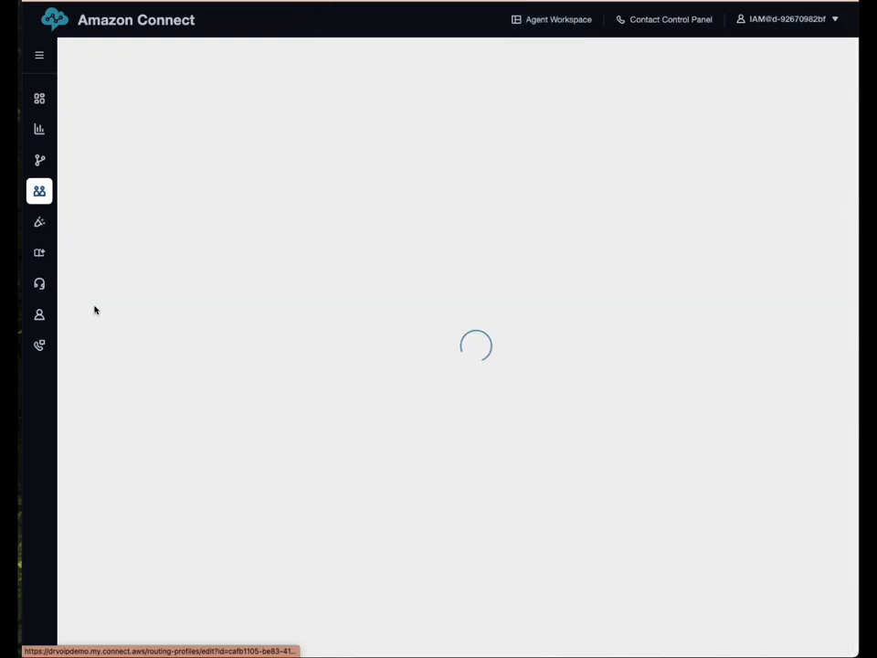
scroll(194, 507, "down", 1)
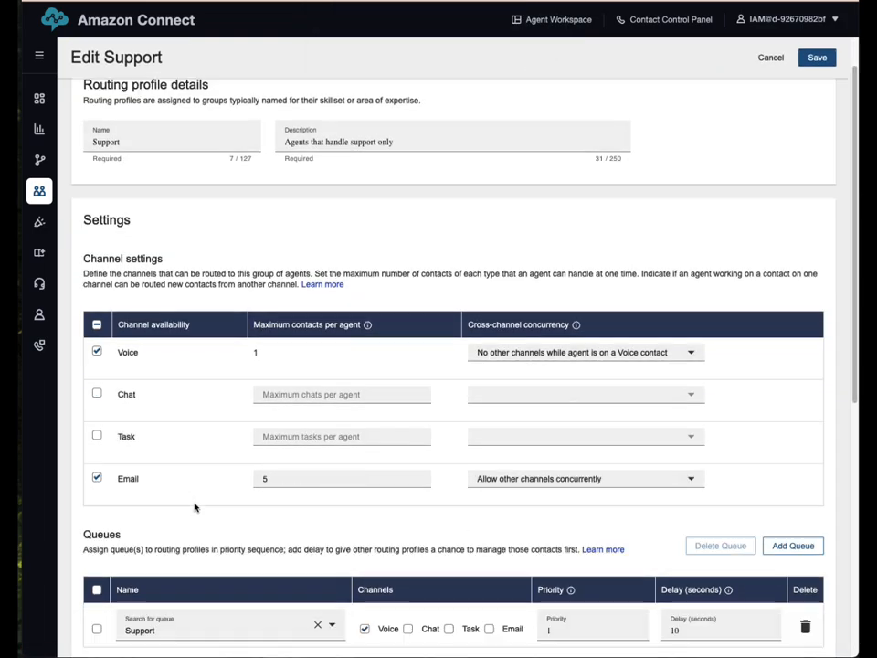
scroll(195, 507, "down", 4)
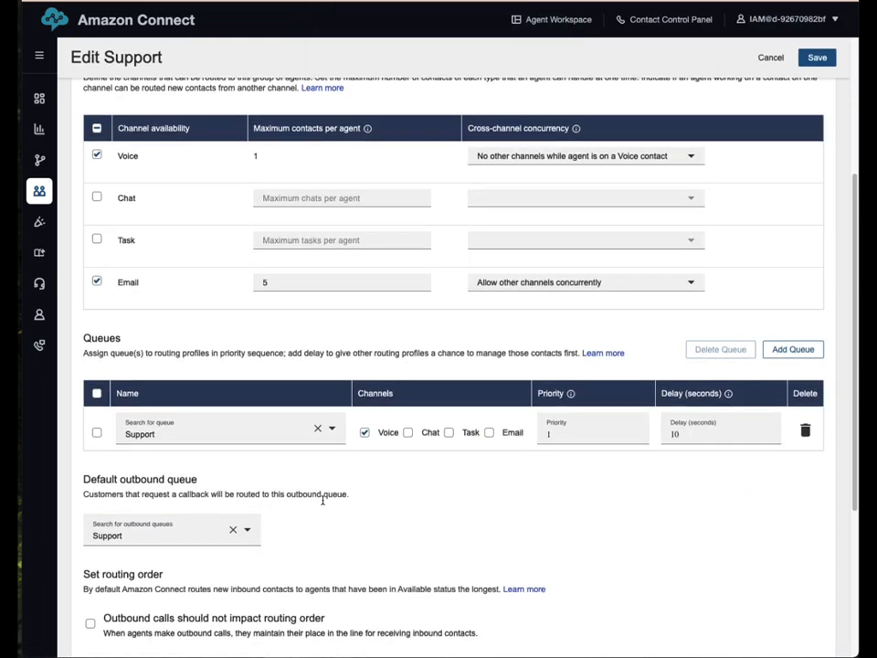
left_click(795, 349)
left_click(189, 473)
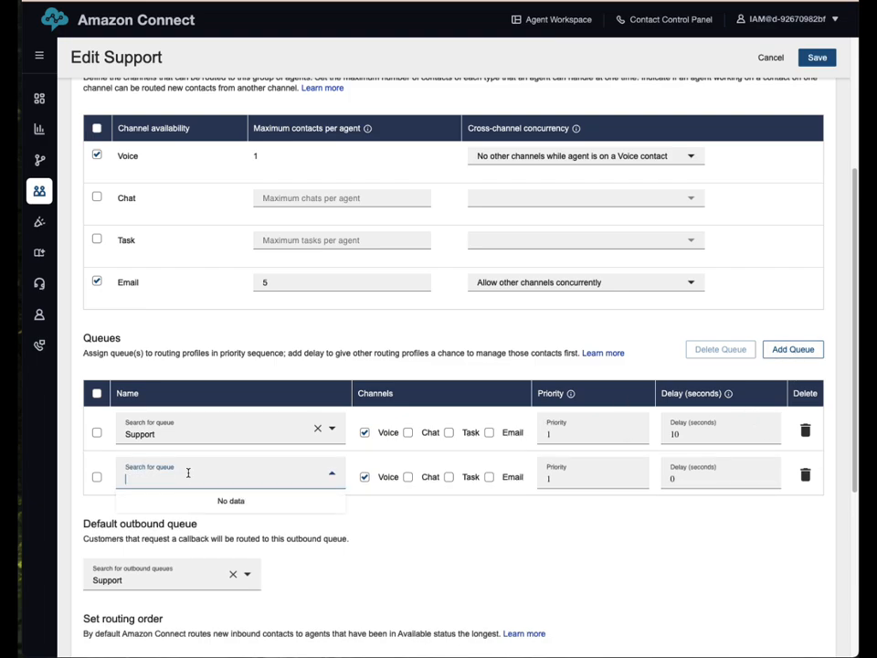
left_click(166, 539)
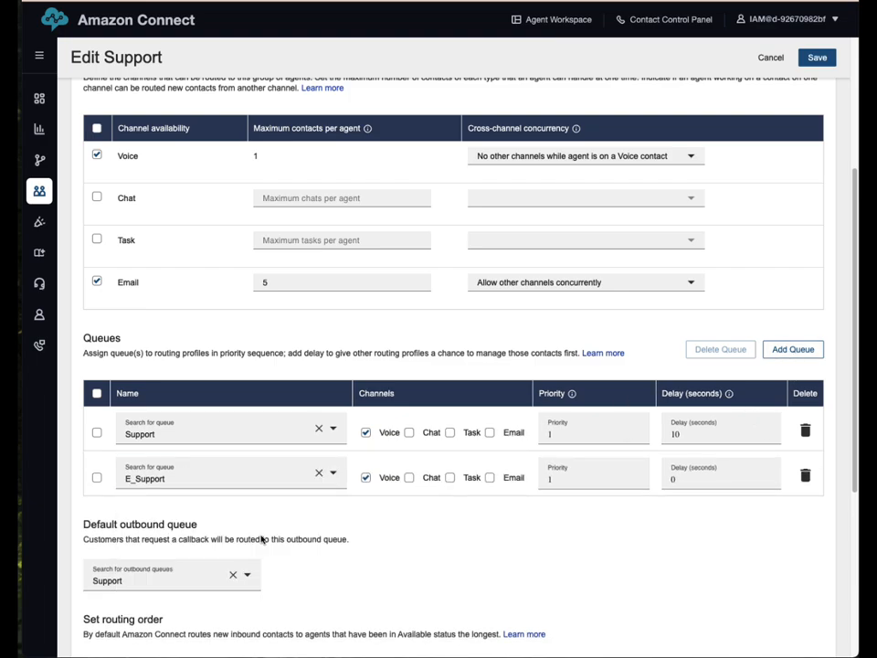
Set E_Support to email only, no voice, with priority 2, and save the profile.
left_click(489, 477)
left_click(367, 477)
left_click(561, 481)
key("BackSpace")
type("2")
left_click(817, 57)
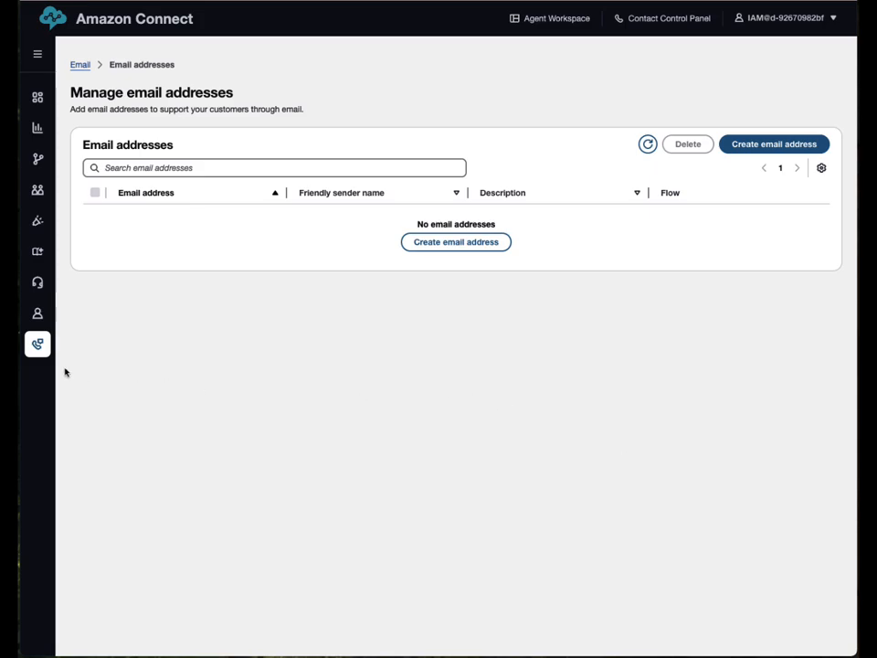
Start a new email address with alias Sales on the drvoipdemo.email.connect.aws domain.
mouse_move(36, 344)
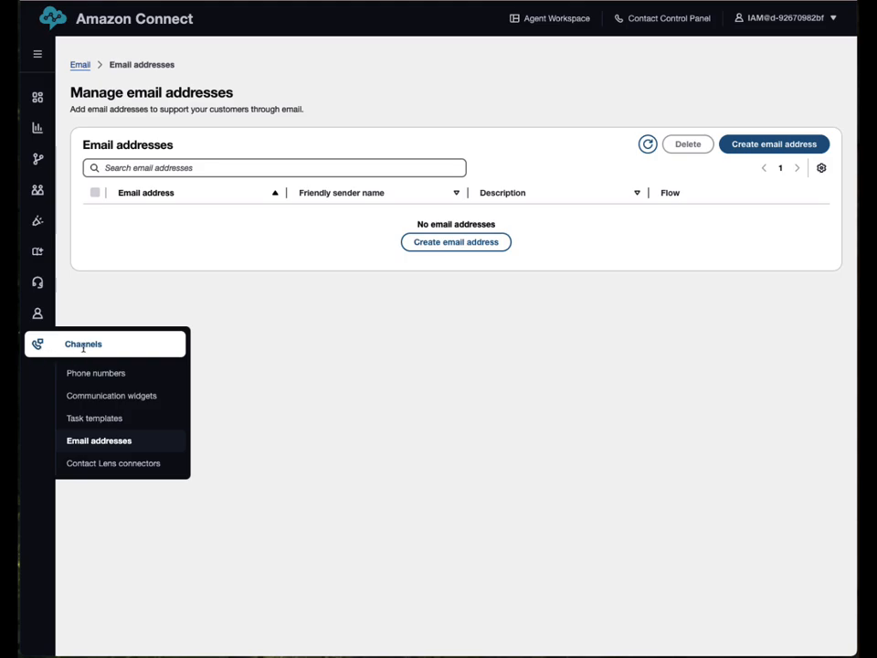
left_click(108, 444)
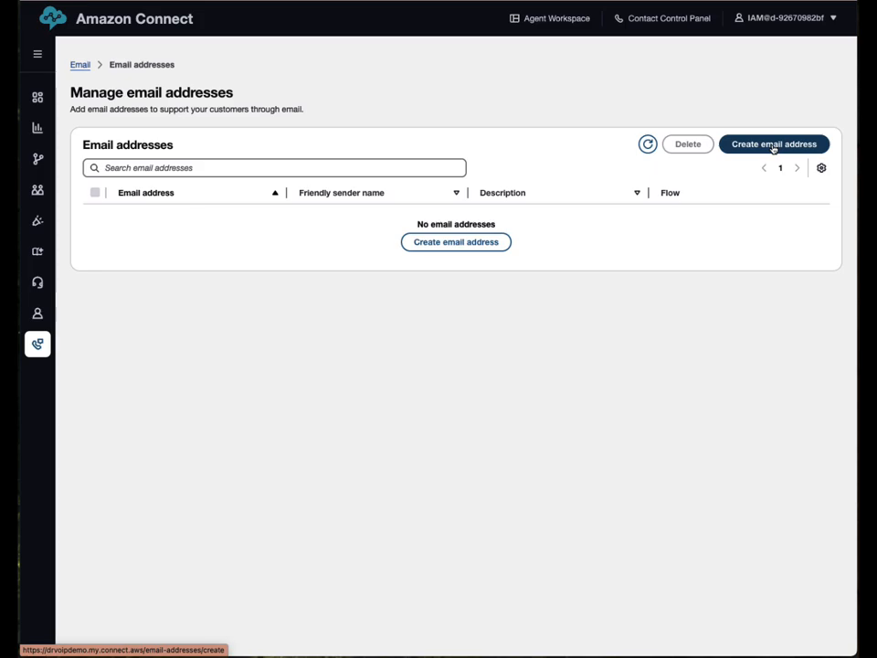
left_click(773, 145)
left_click(132, 187)
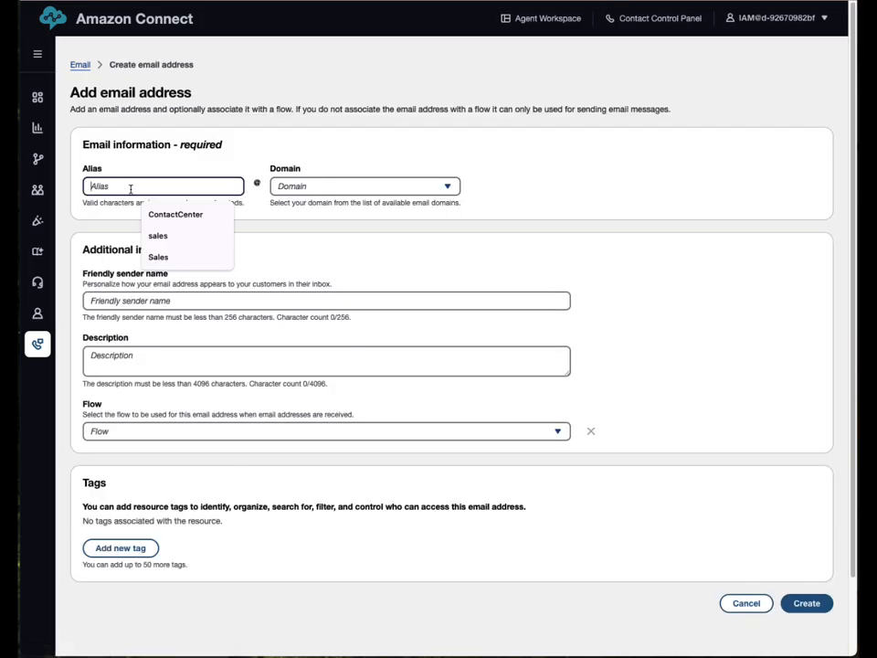
type("Sale")
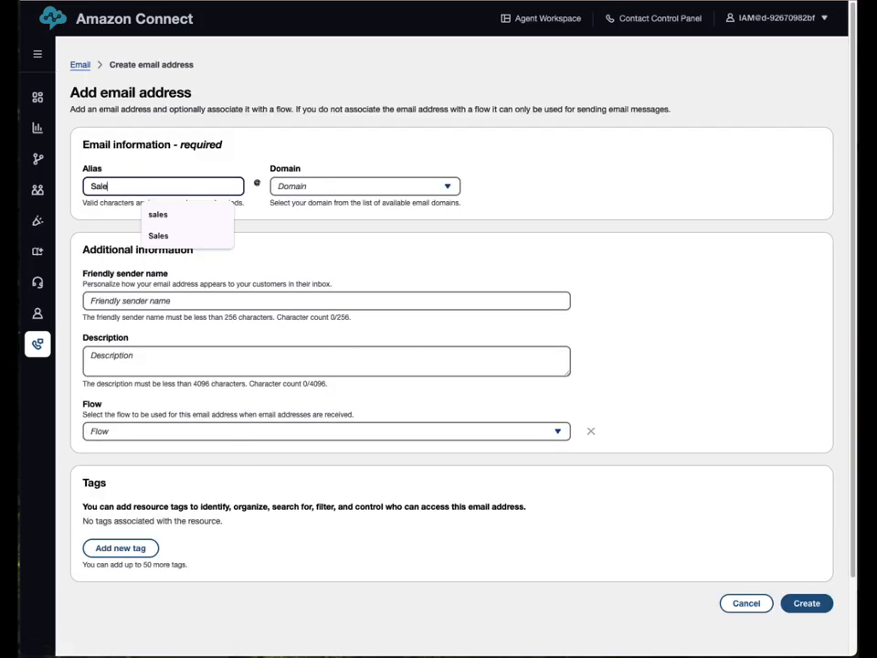
type("s")
key("Tab")
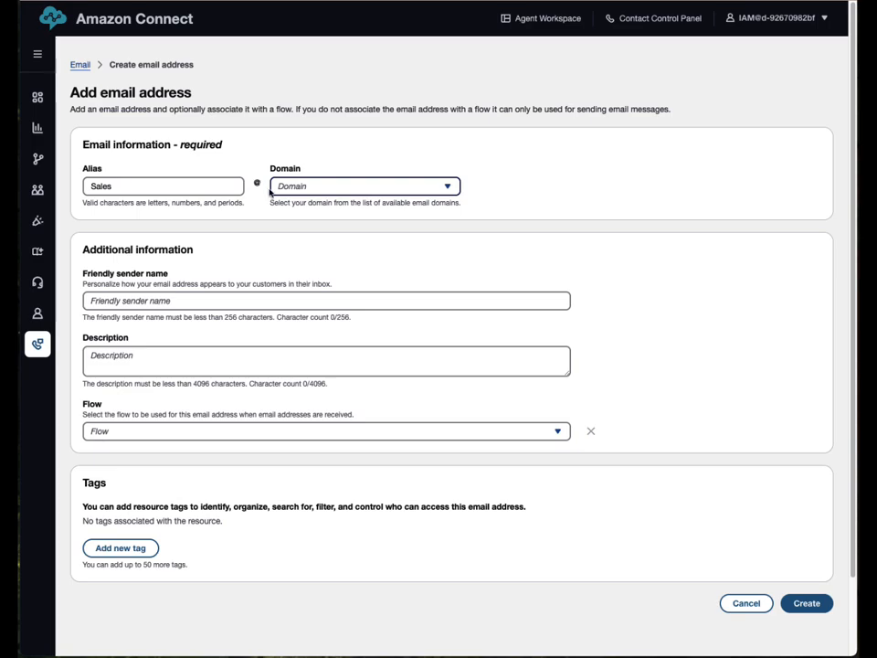
left_click(322, 193)
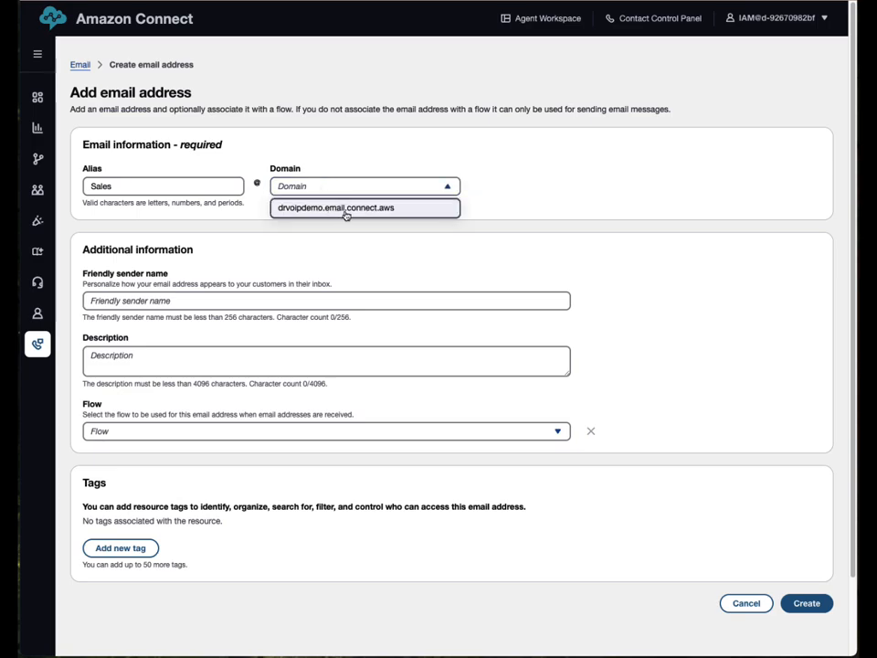
left_click(345, 212)
Set sender name 'Sales Team', link the _ContactRouter flow, and create the address.
left_click(124, 302)
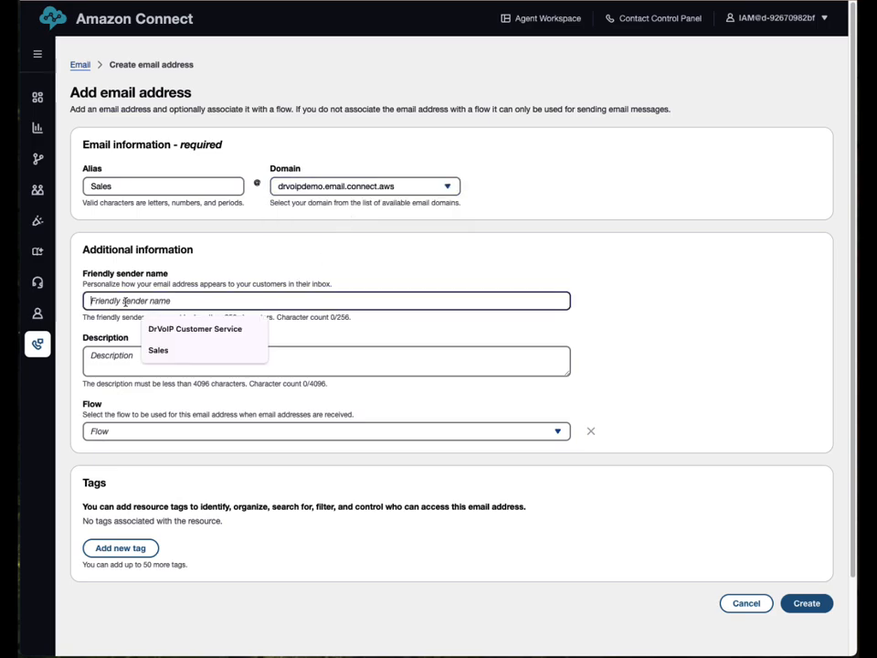
type("Sa")
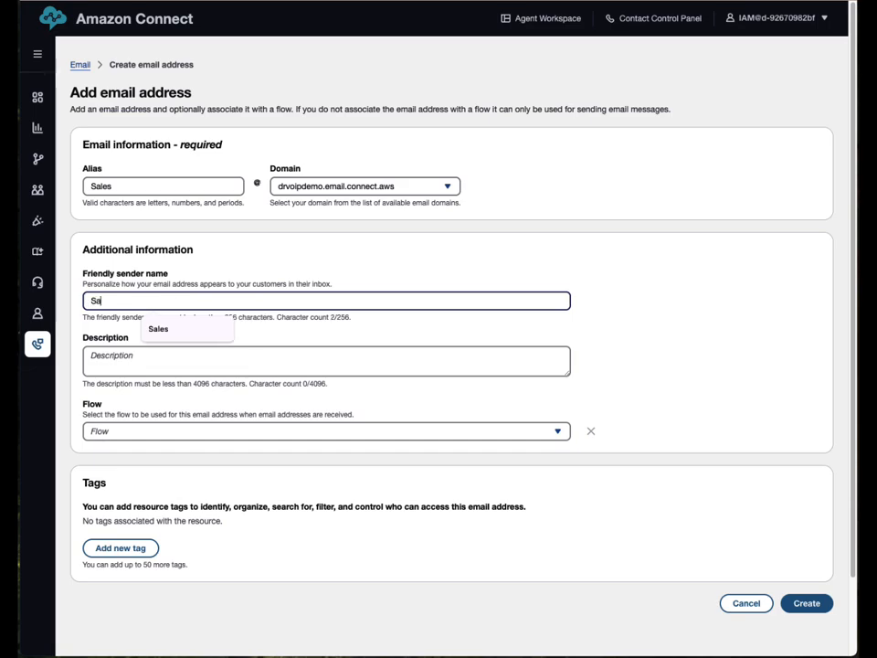
type("les Team!")
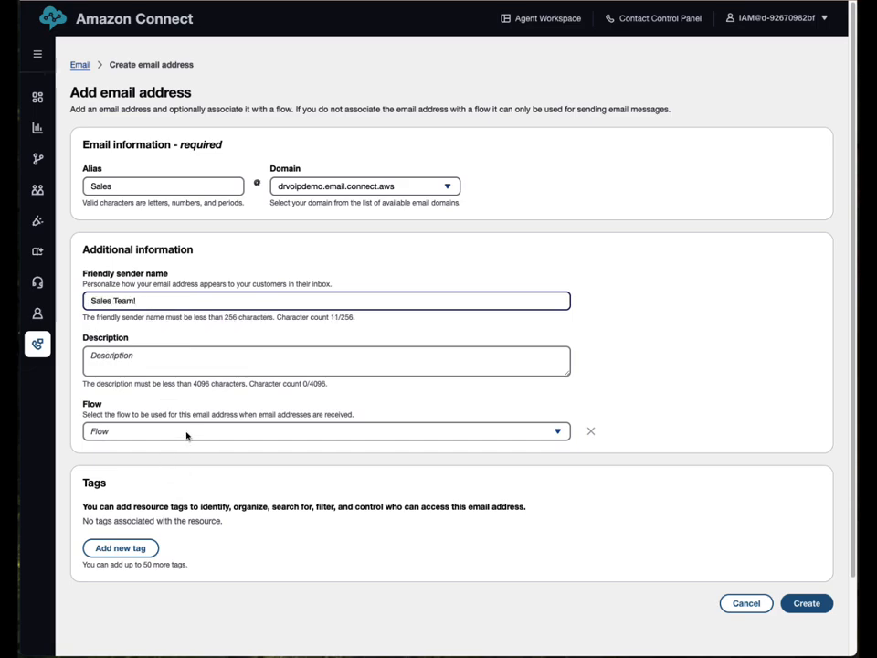
left_click(187, 434)
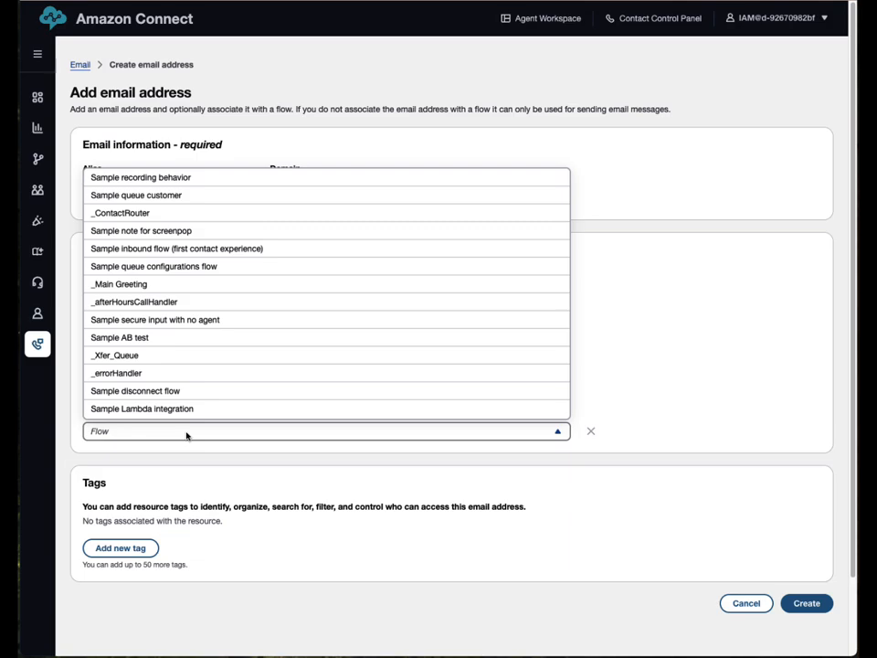
left_click(194, 469)
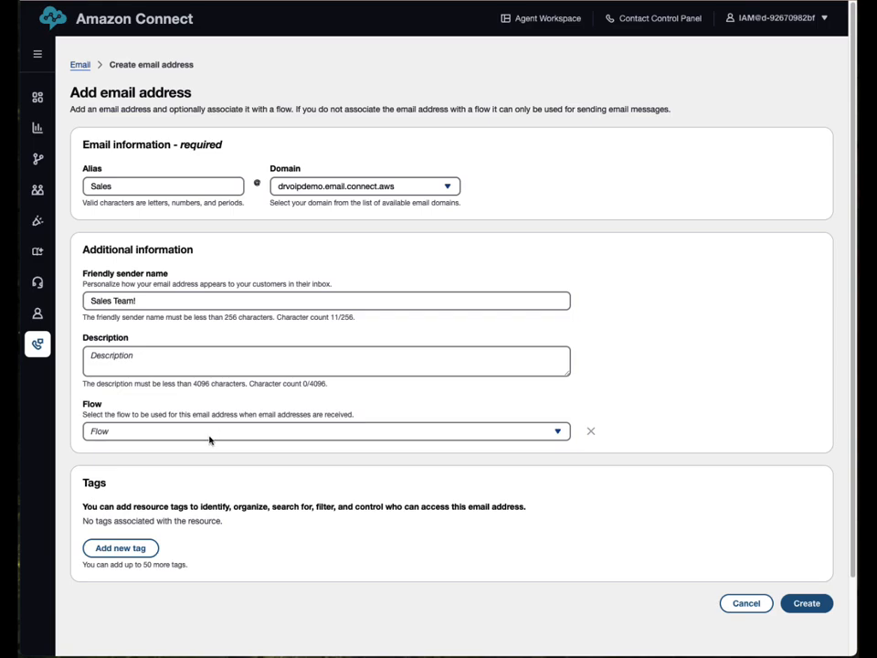
left_click(212, 434)
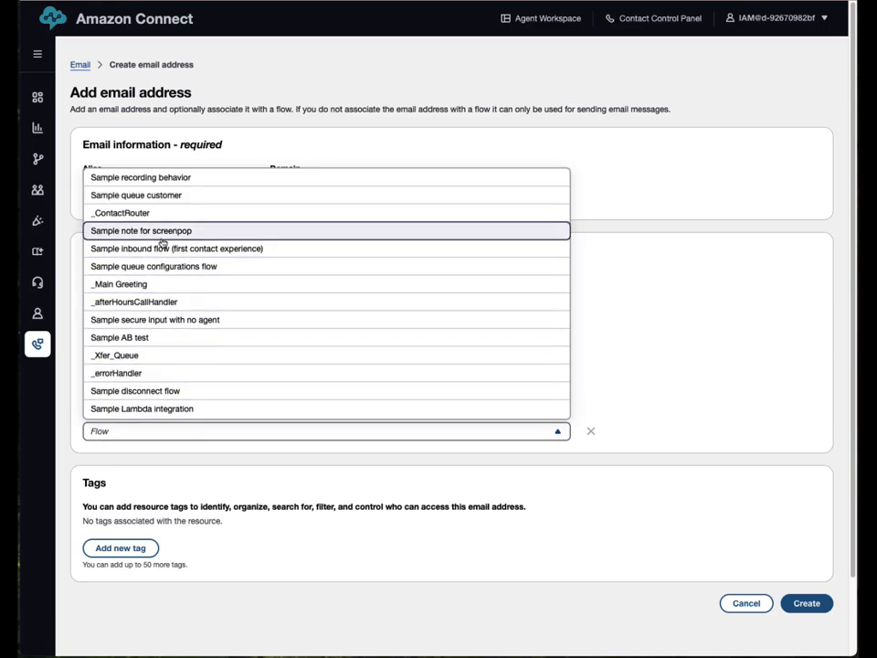
left_click(159, 215)
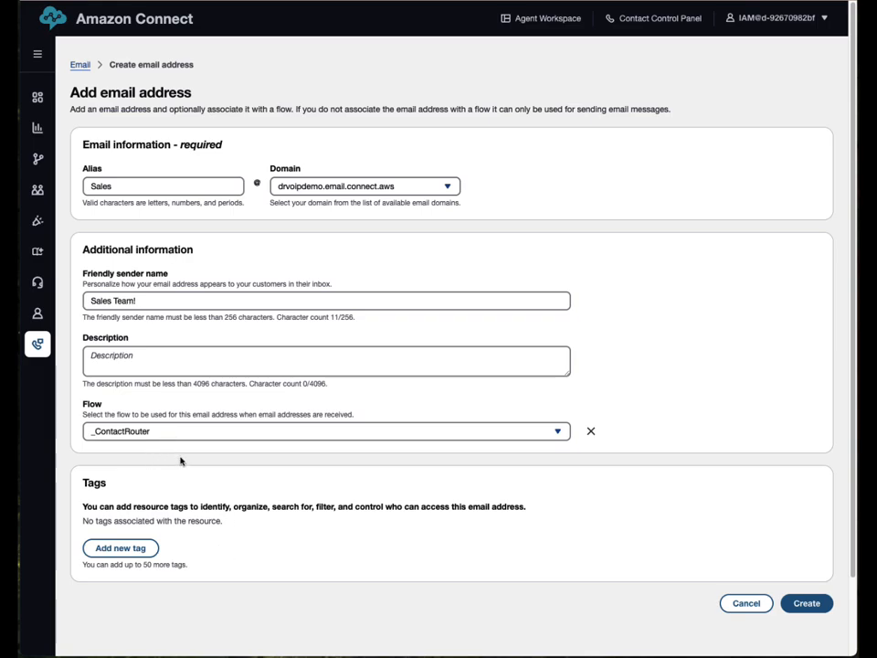
left_click(810, 609)
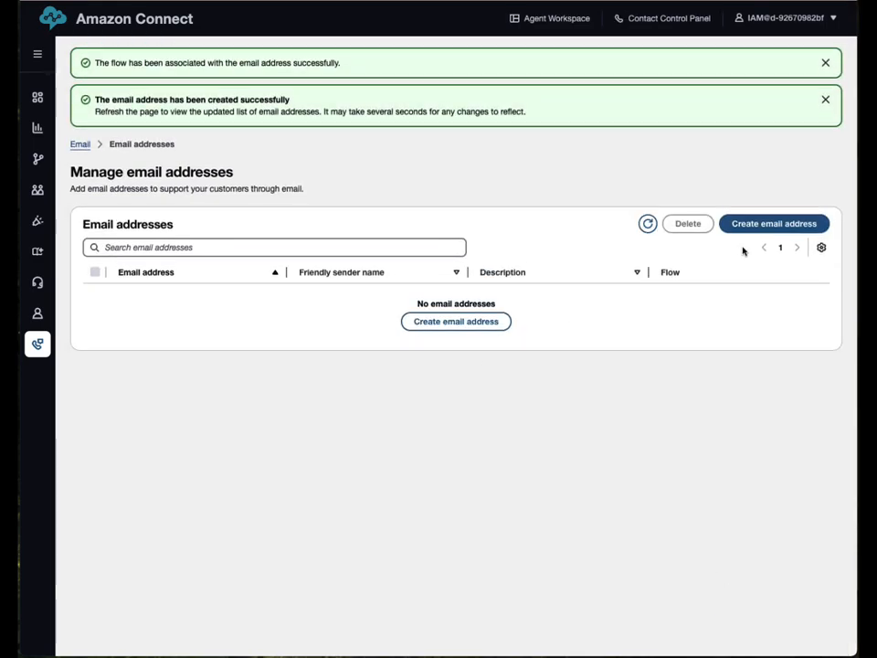
Create a Support address on drvoipdemo.email.connect.aws, sender 'Support Team', flow _ContactRouter.
left_click(766, 227)
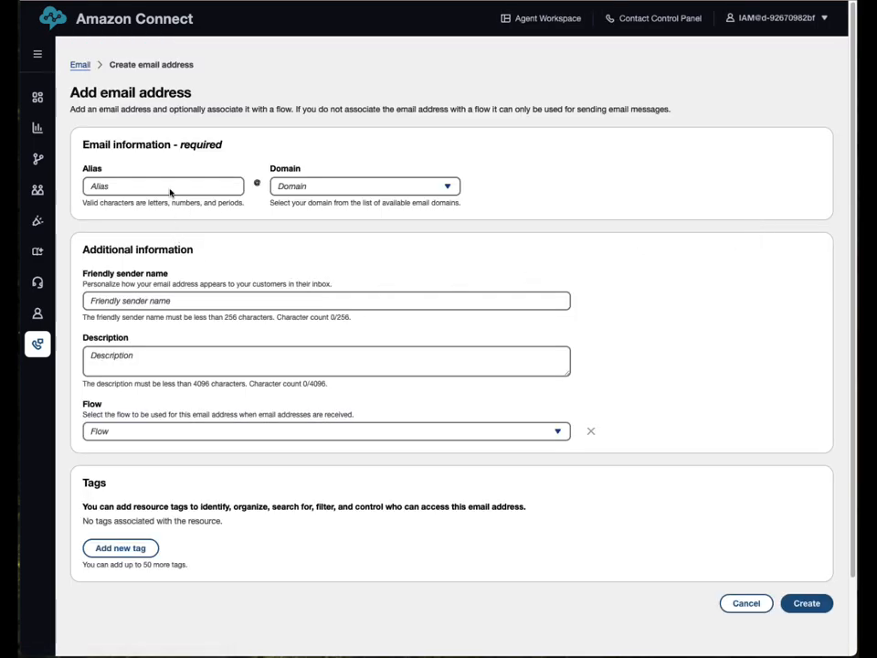
left_click(121, 189)
type("Su")
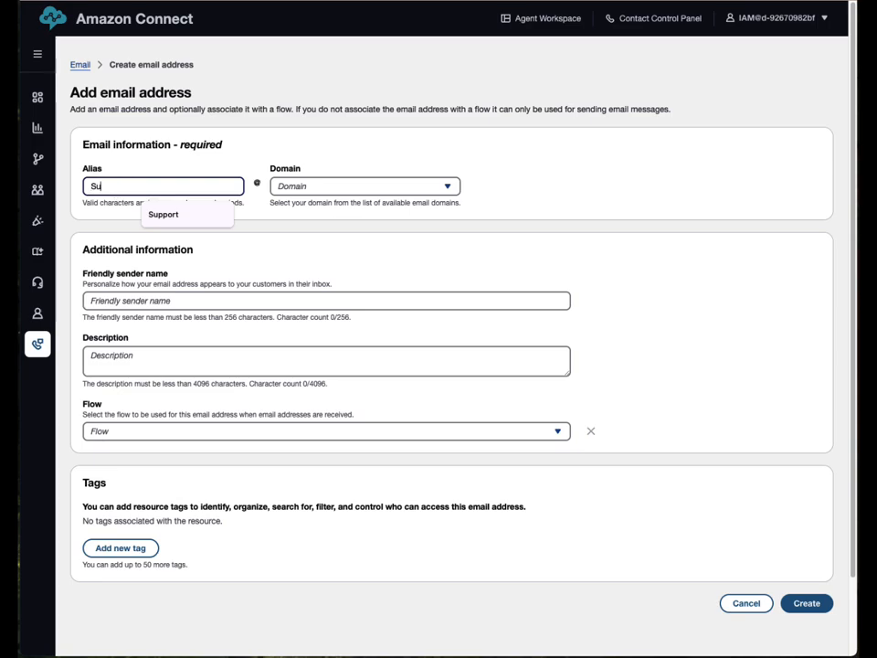
type("pport")
key("Tab")
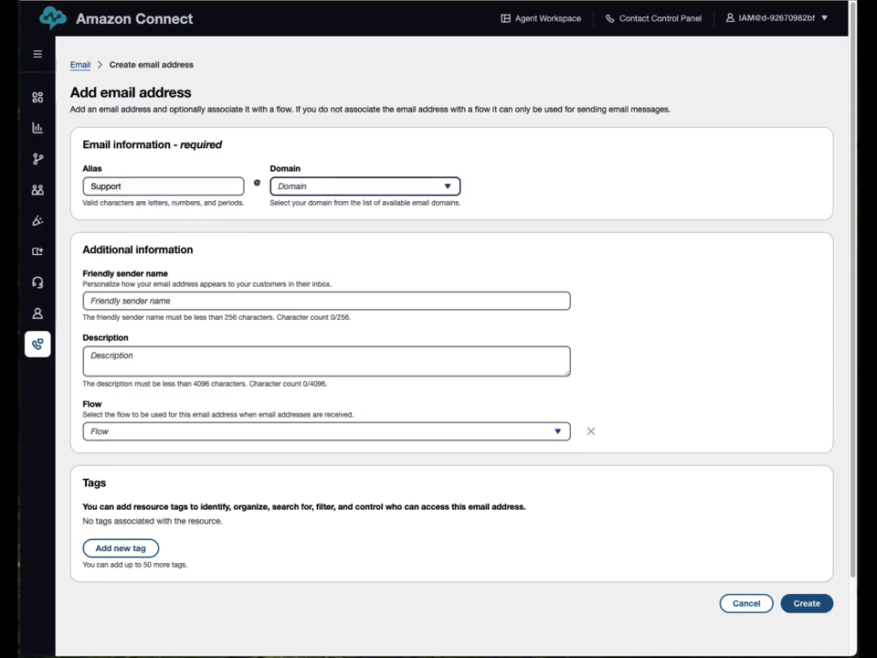
left_click(375, 190)
left_click(358, 208)
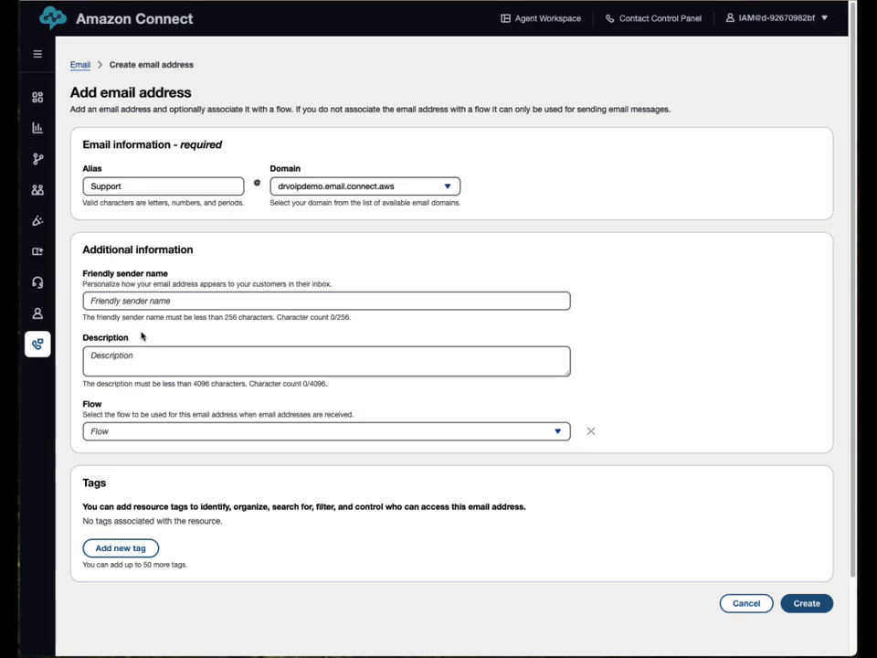
left_click(120, 306)
type("S")
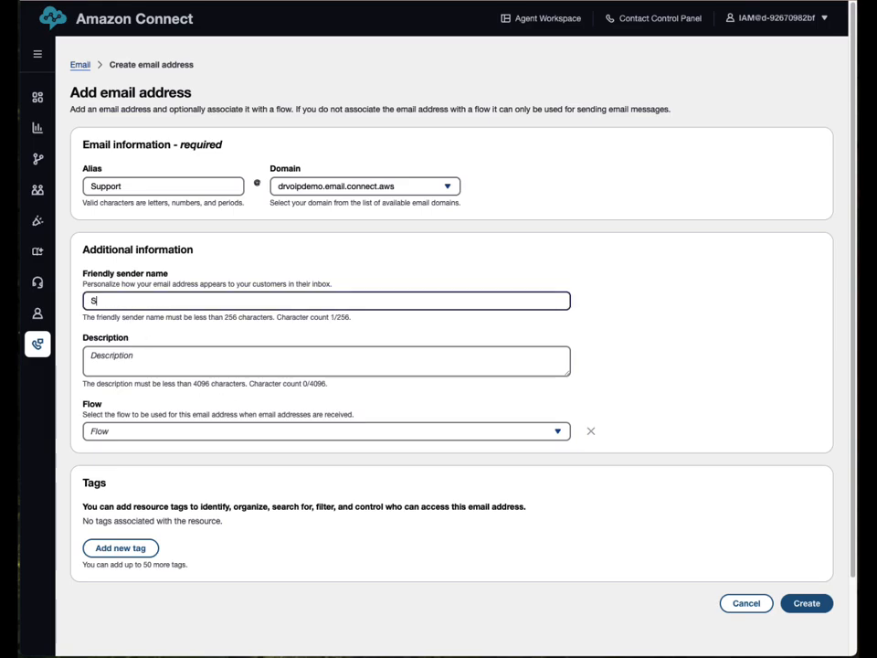
type("upport Team")
left_click(182, 434)
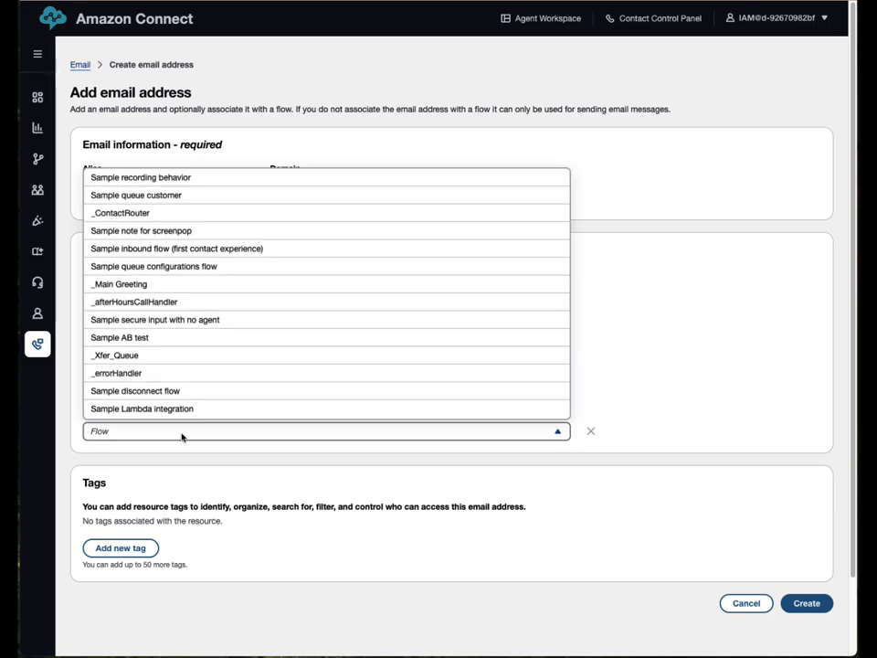
left_click(186, 216)
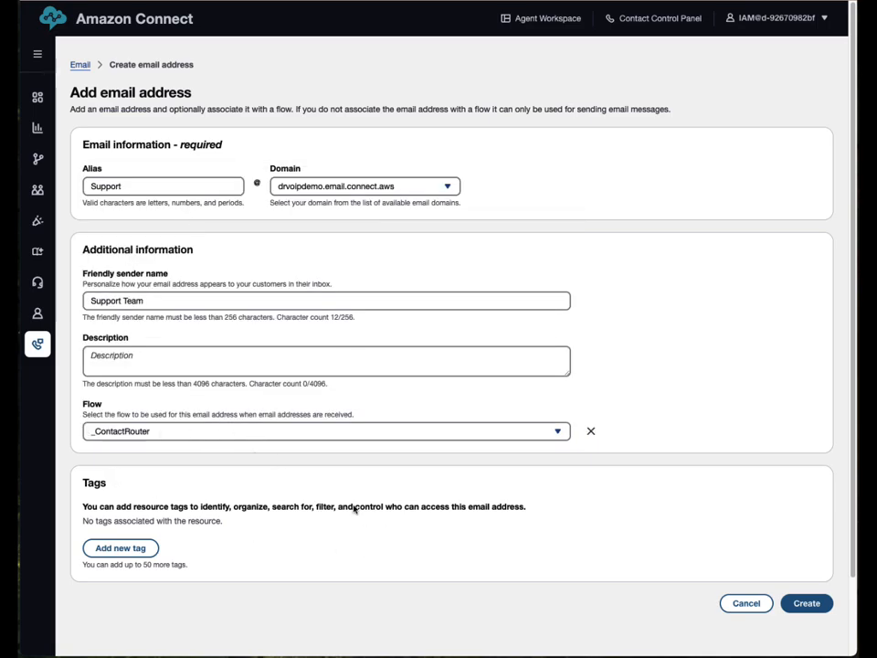
left_click(804, 606)
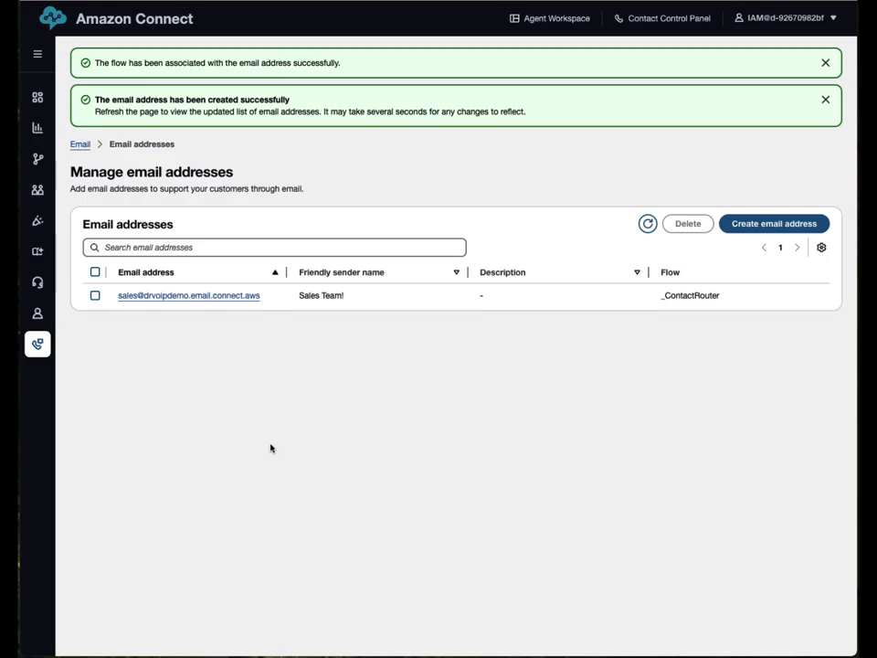
Go to Message templates under Content Management.
mouse_move(41, 322)
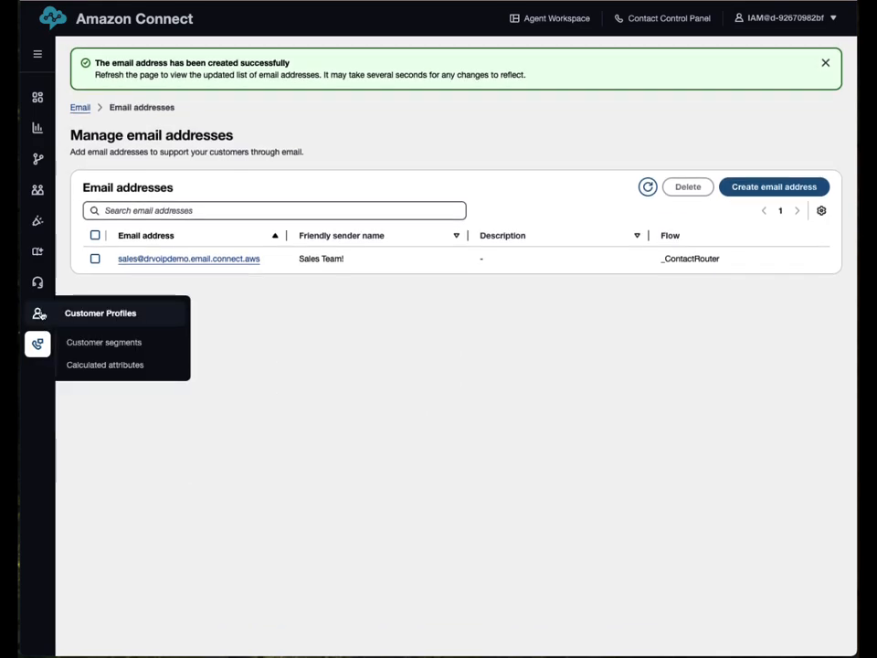
mouse_move(41, 259)
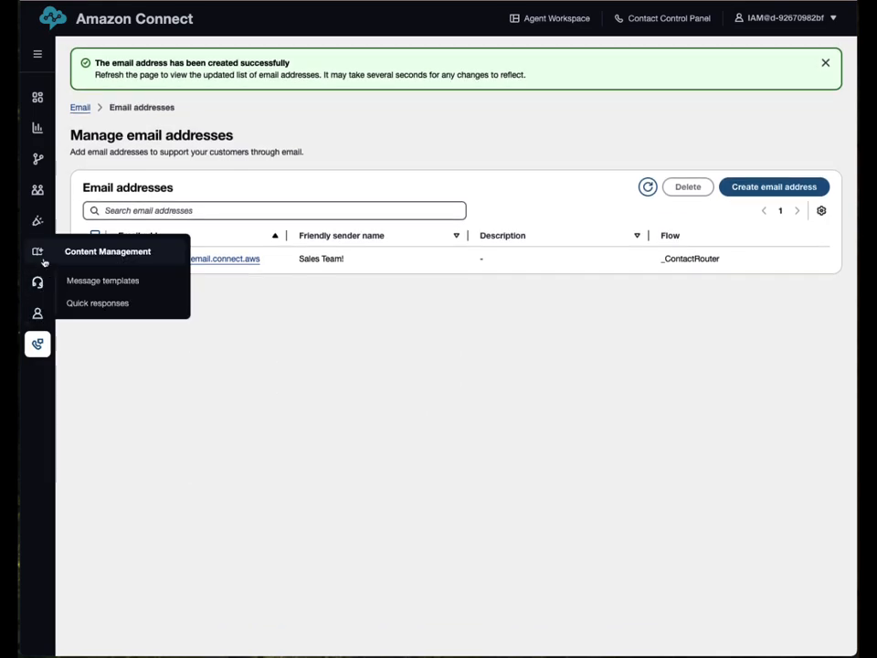
left_click(101, 281)
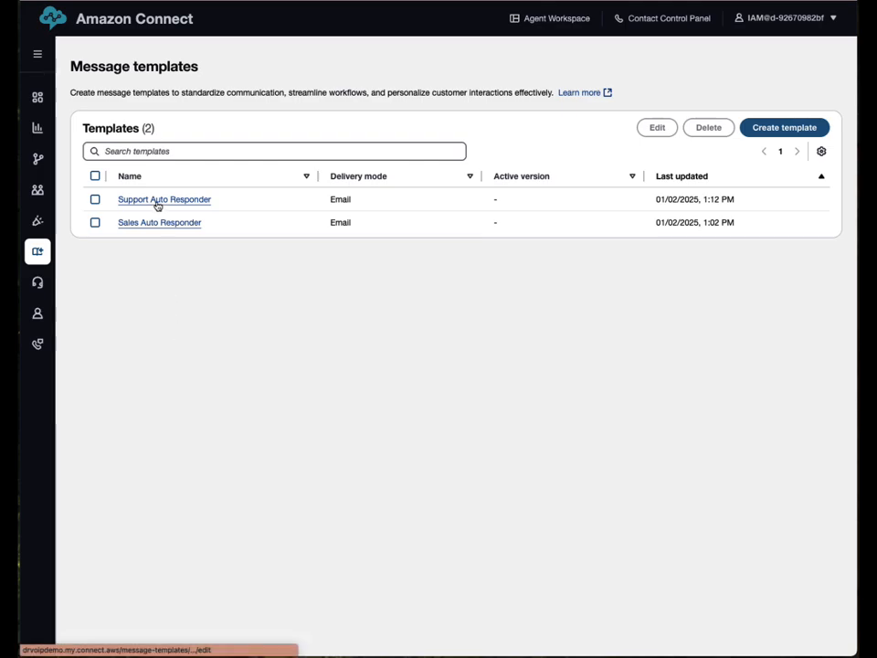
In Support Auto Responder, swap the Sales routing profile for Support and save the template.
left_click(186, 200)
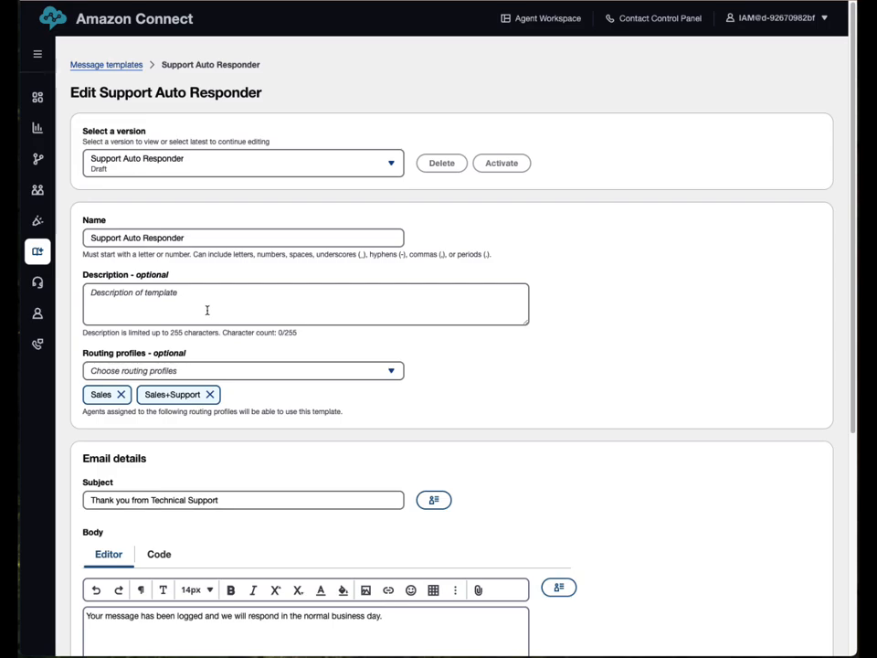
scroll(316, 344, "down", 3)
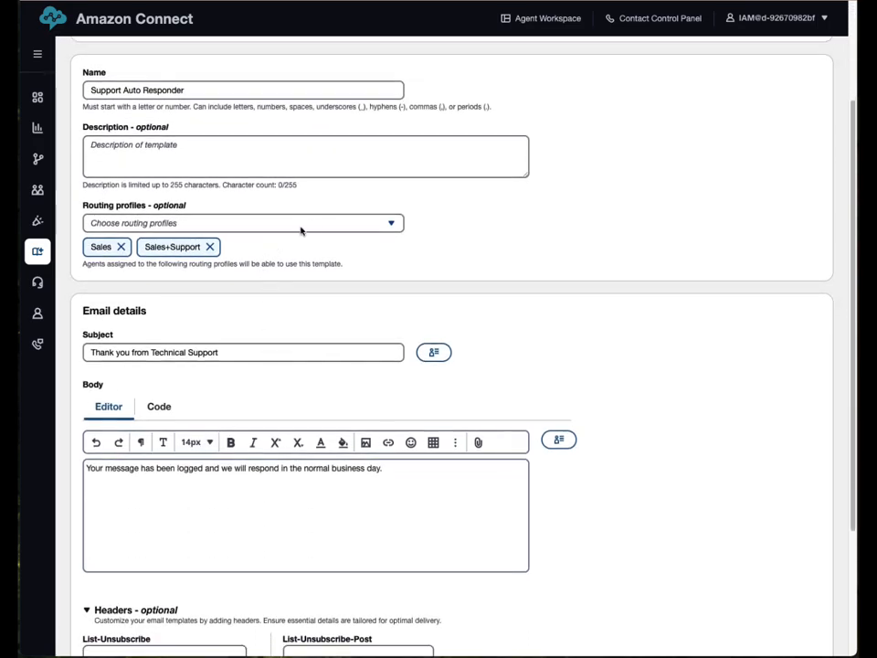
left_click_drag(84, 208, 182, 204)
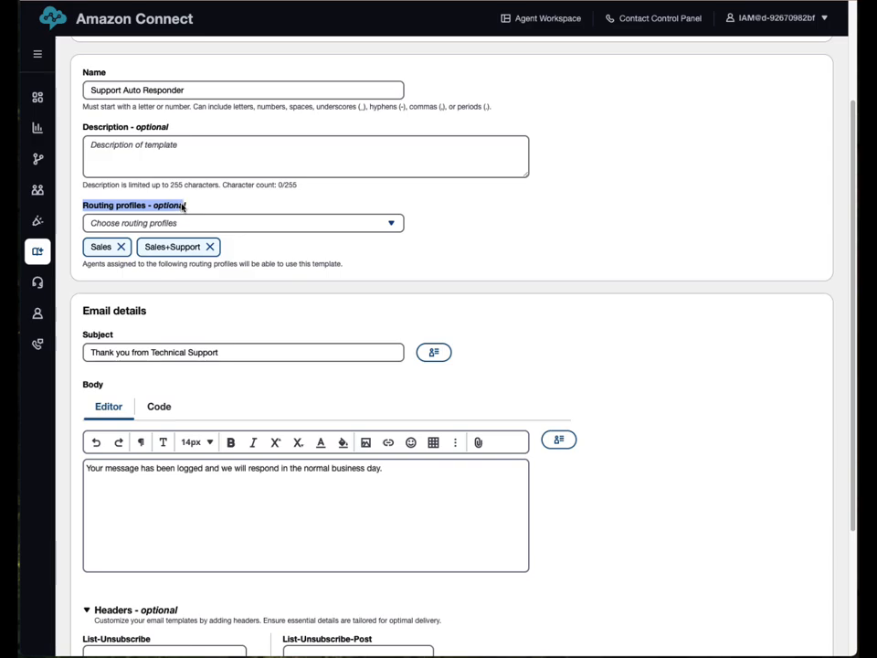
scroll(277, 210, "up", 3)
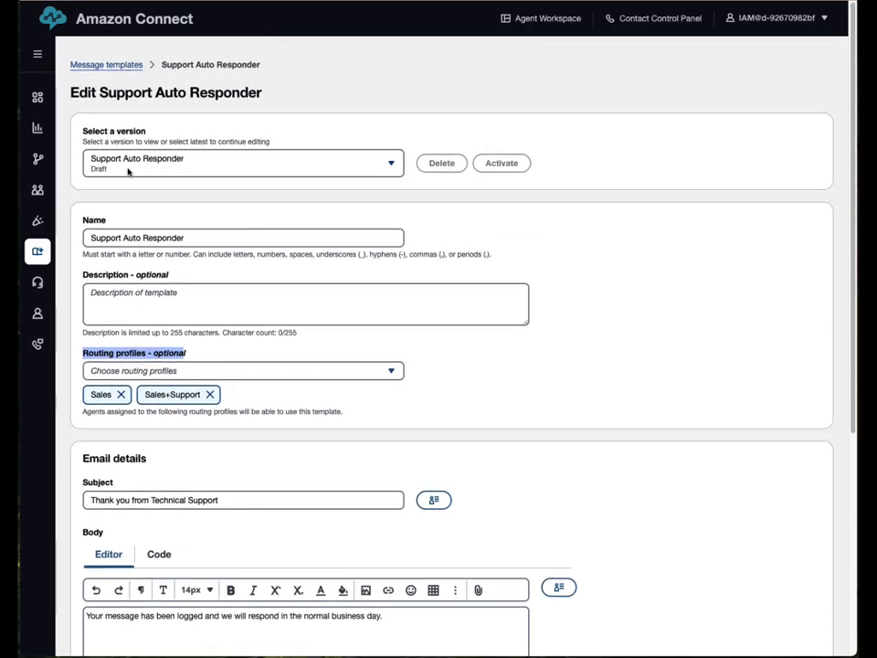
scroll(298, 407, "down", 1)
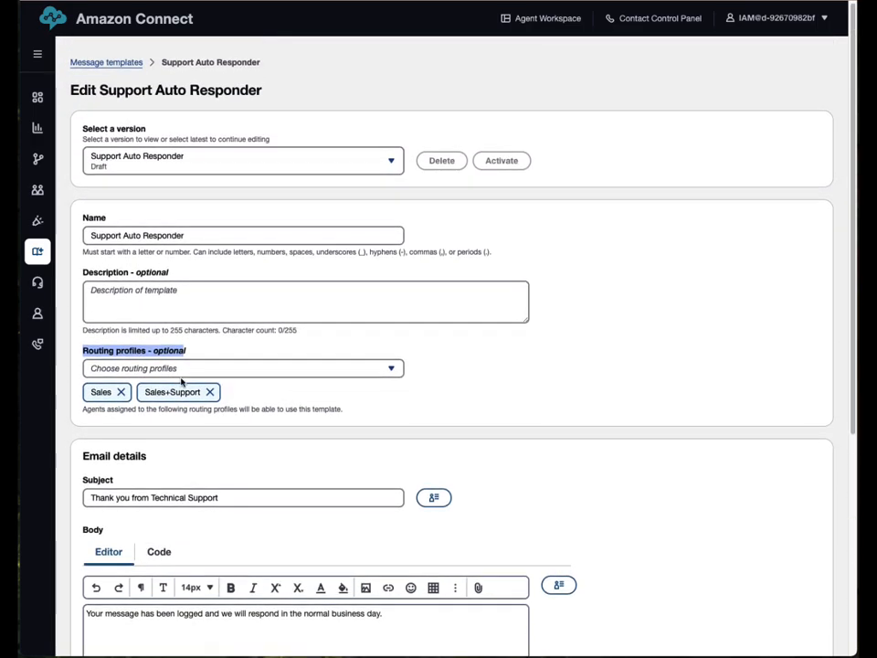
left_click(123, 392)
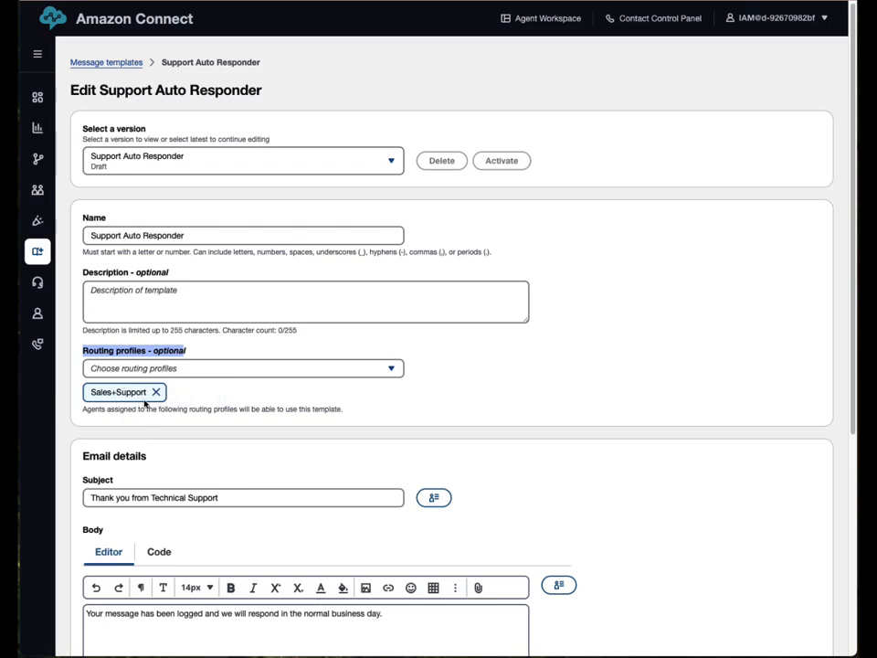
left_click(296, 370)
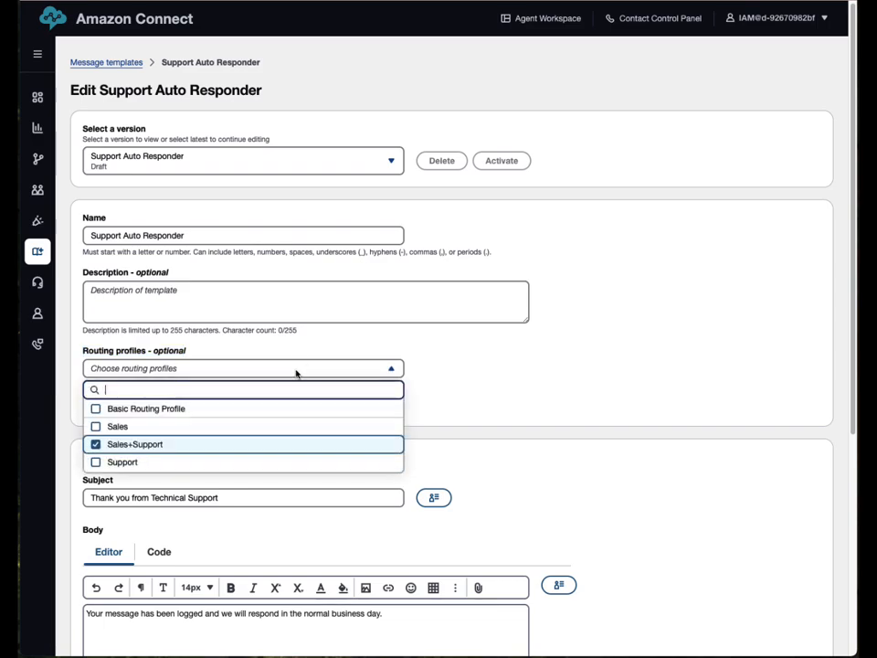
left_click(152, 463)
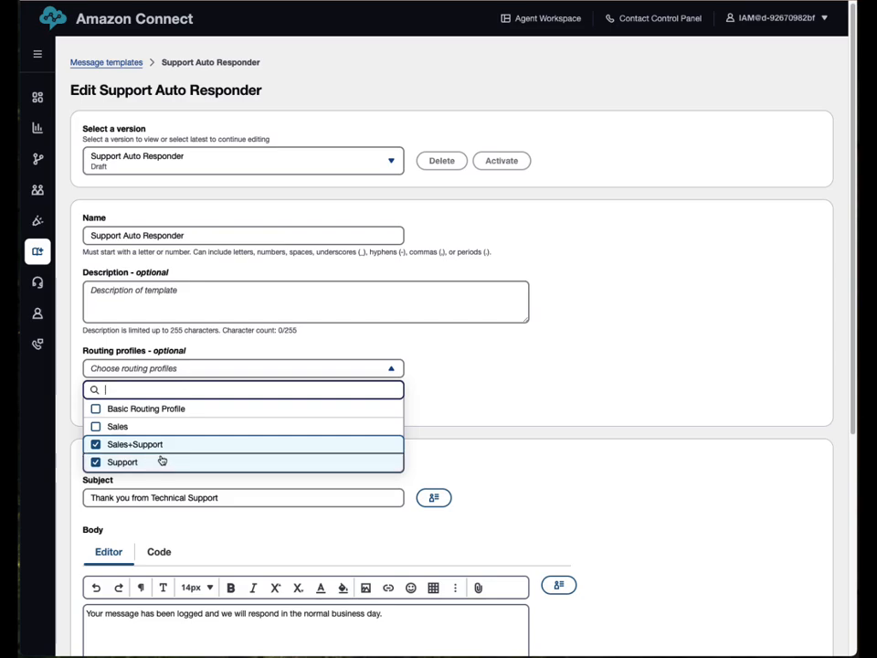
left_click(562, 355)
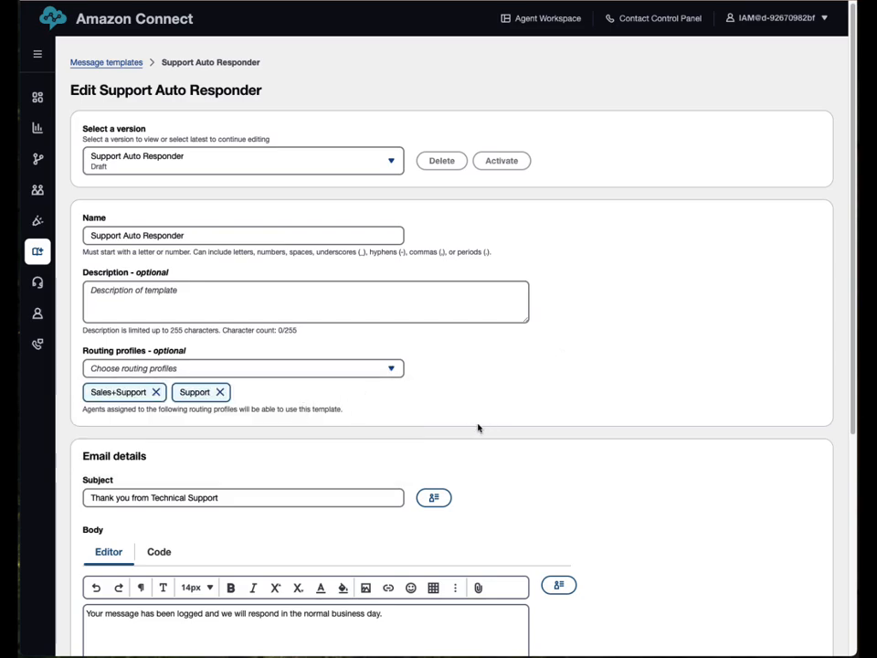
scroll(478, 427, "down", 2)
scroll(399, 511, "down", 2)
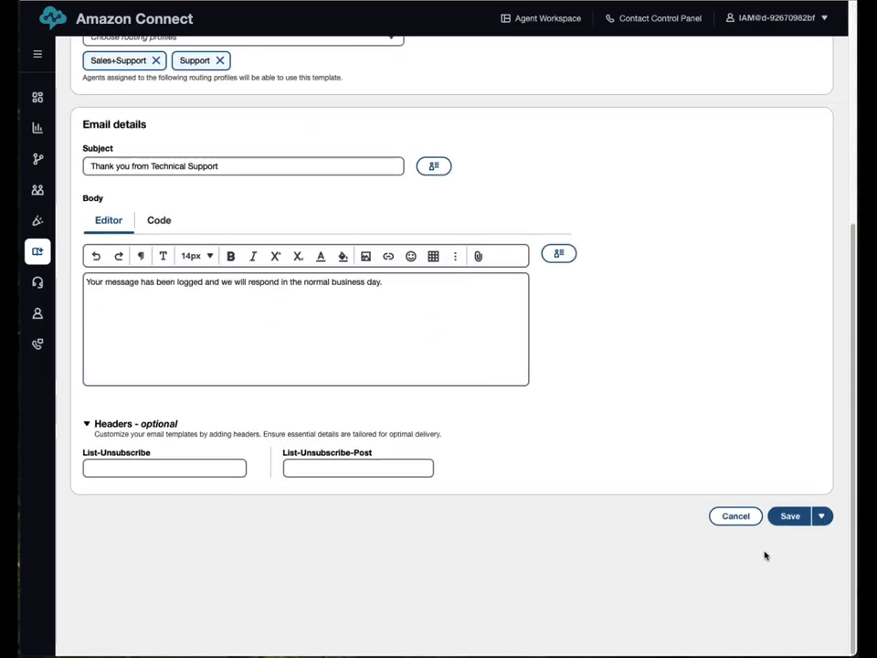
left_click(790, 517)
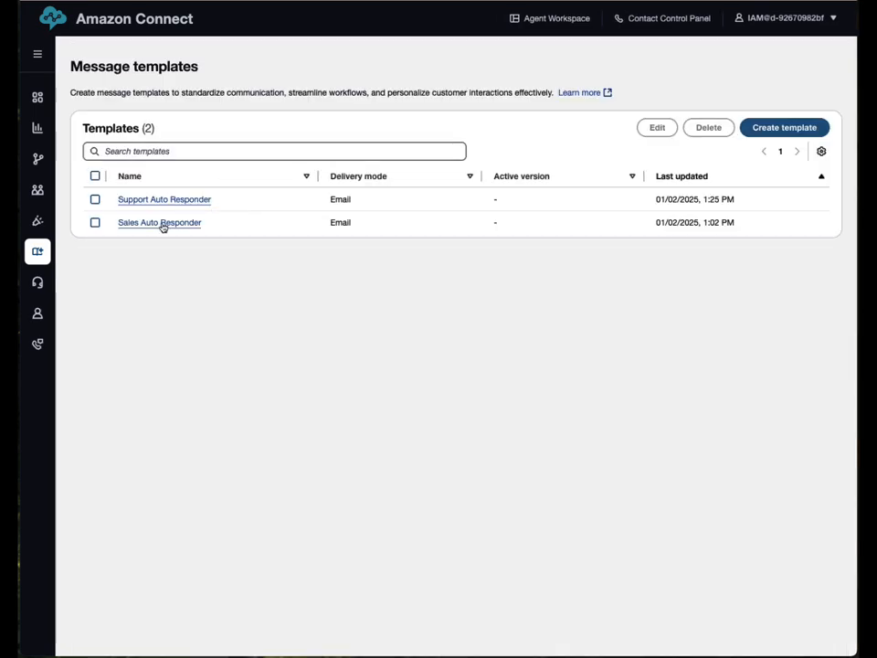
Assign the Sales and Sales+Support routing profiles to Sales Auto Responder and save it.
left_click(153, 225)
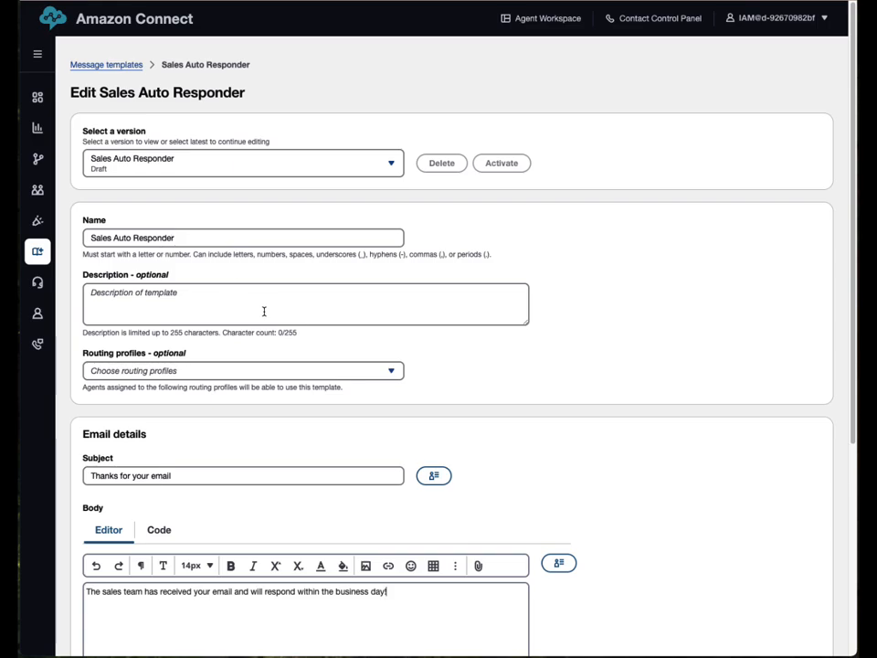
scroll(236, 311, "down", 1)
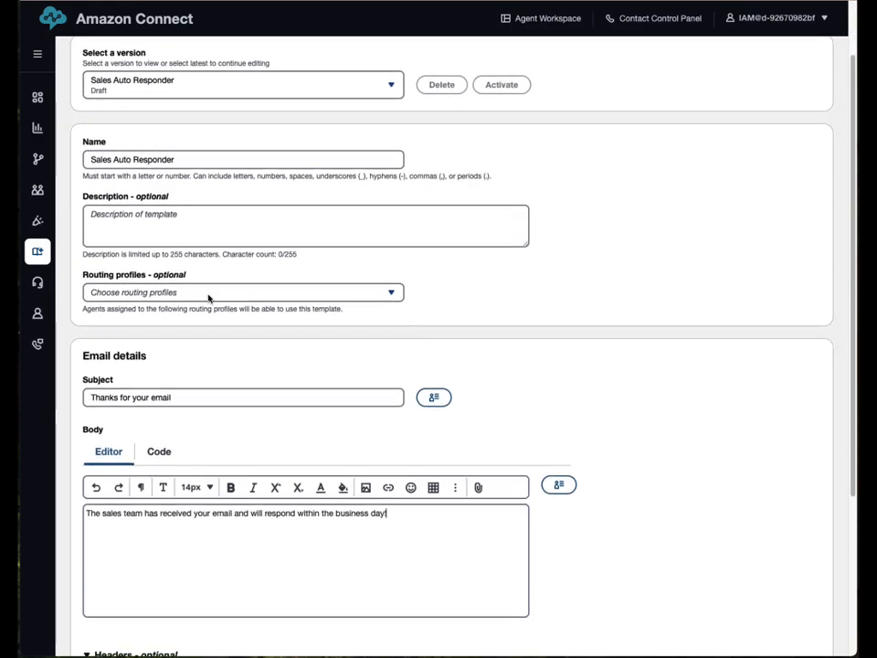
left_click(208, 294)
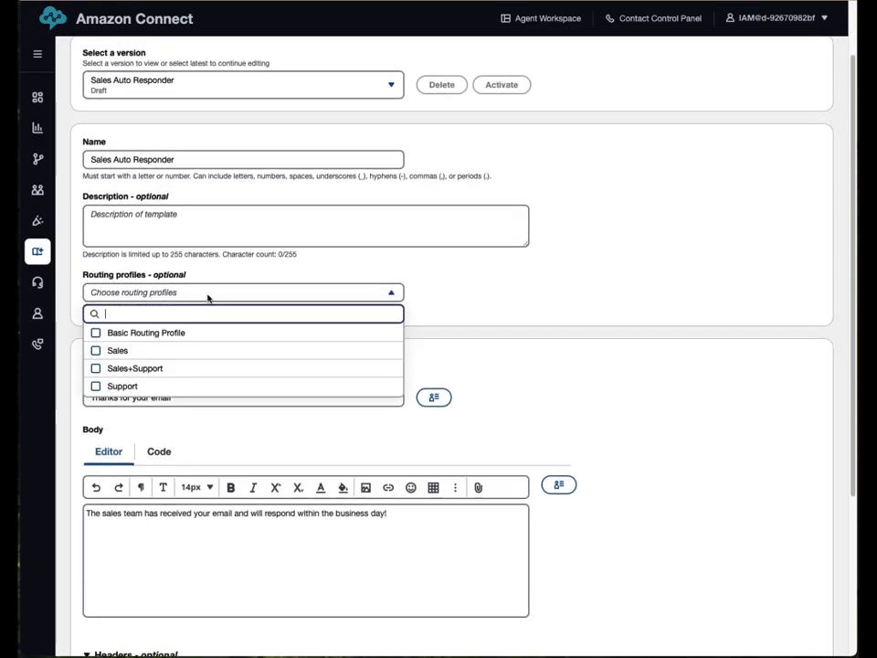
left_click(99, 351)
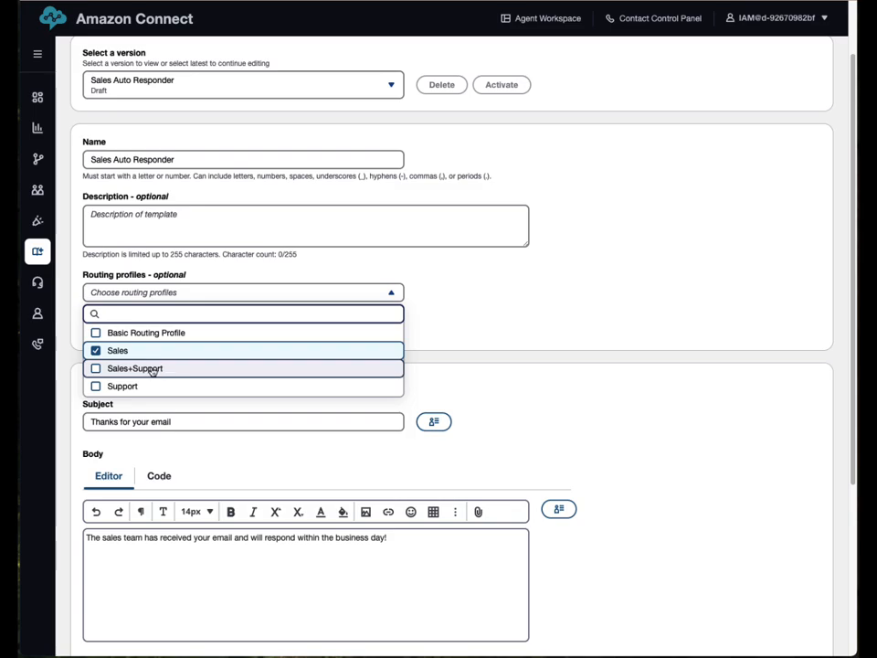
left_click(137, 368)
left_click(670, 397)
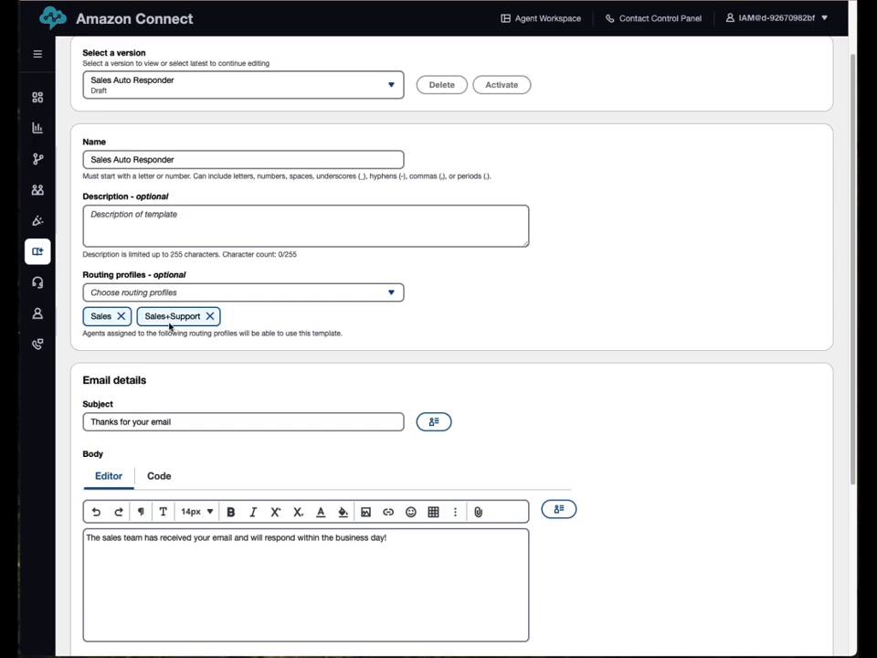
scroll(660, 433, "down", 5)
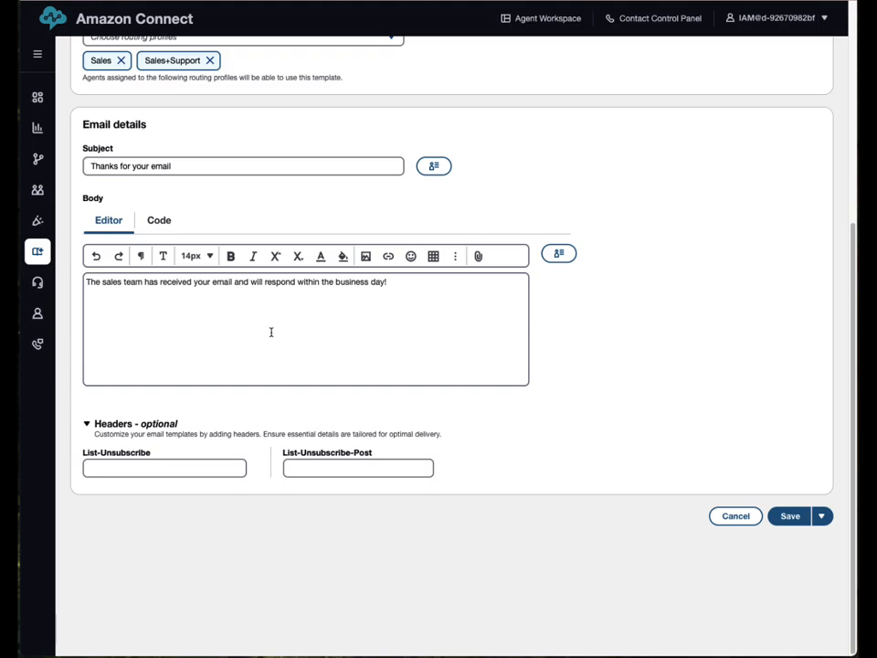
scroll(301, 329, "up", 1)
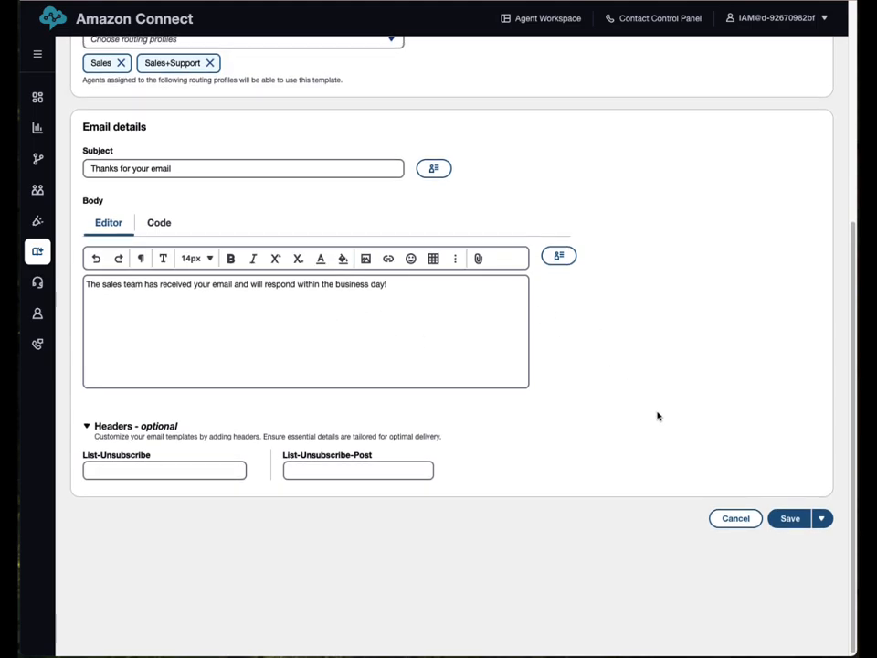
left_click(790, 518)
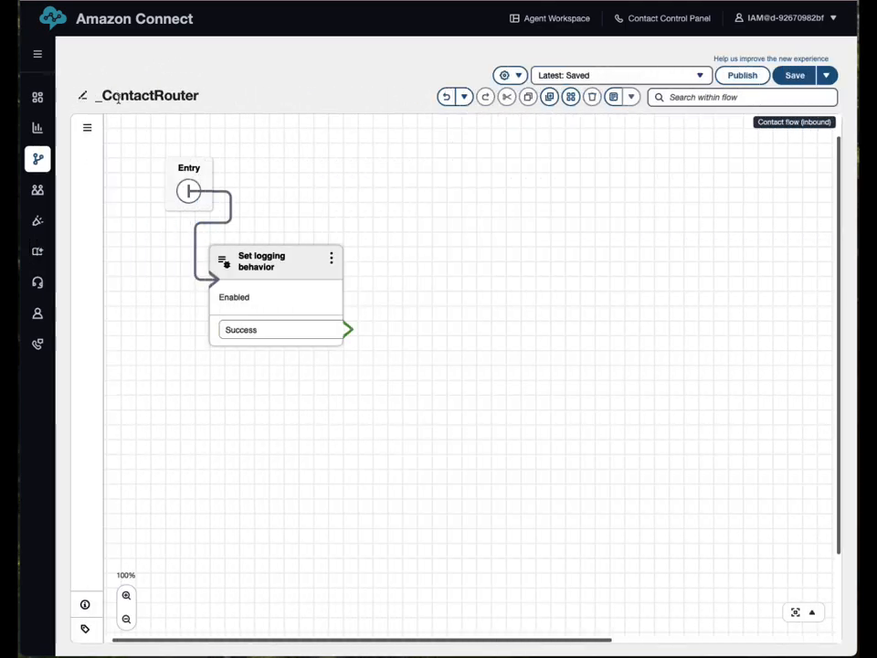
Reposition the Entry and Set logging behavior blocks on the _ContactRouter canvas and select the logging block.
left_click_drag(95, 98, 201, 97)
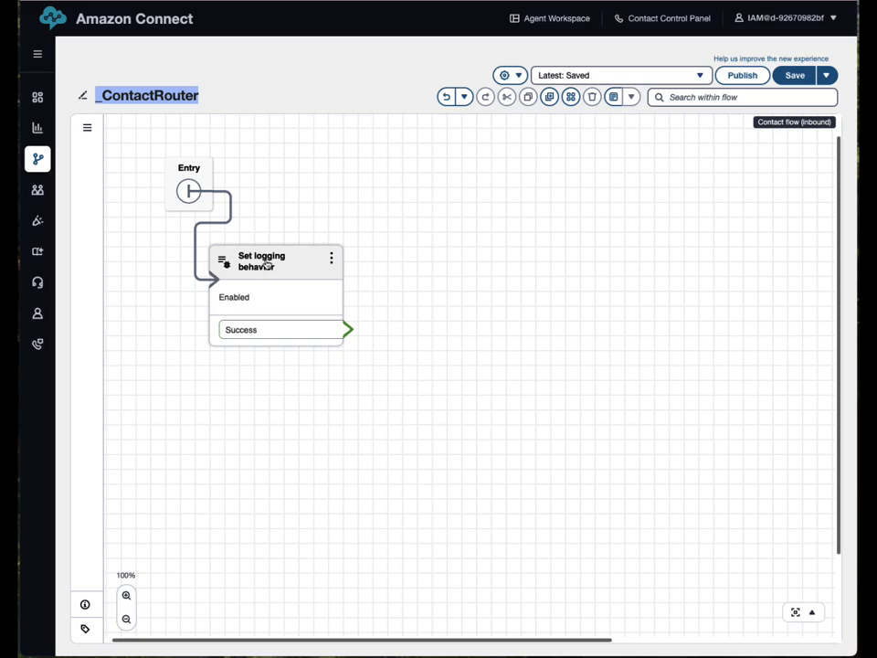
left_click_drag(266, 264, 230, 270)
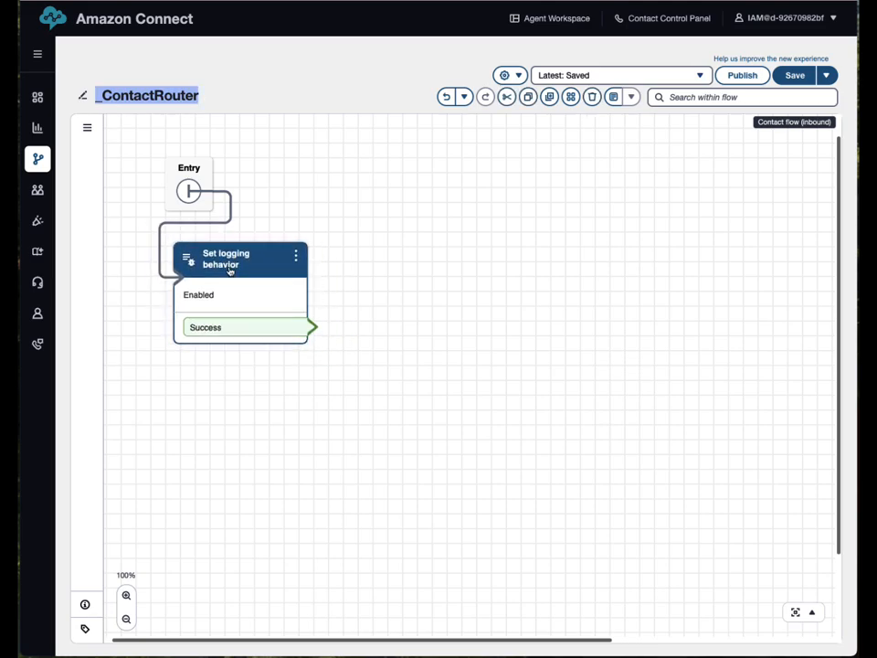
left_click_drag(196, 180, 176, 161)
left_click_drag(249, 255, 246, 250)
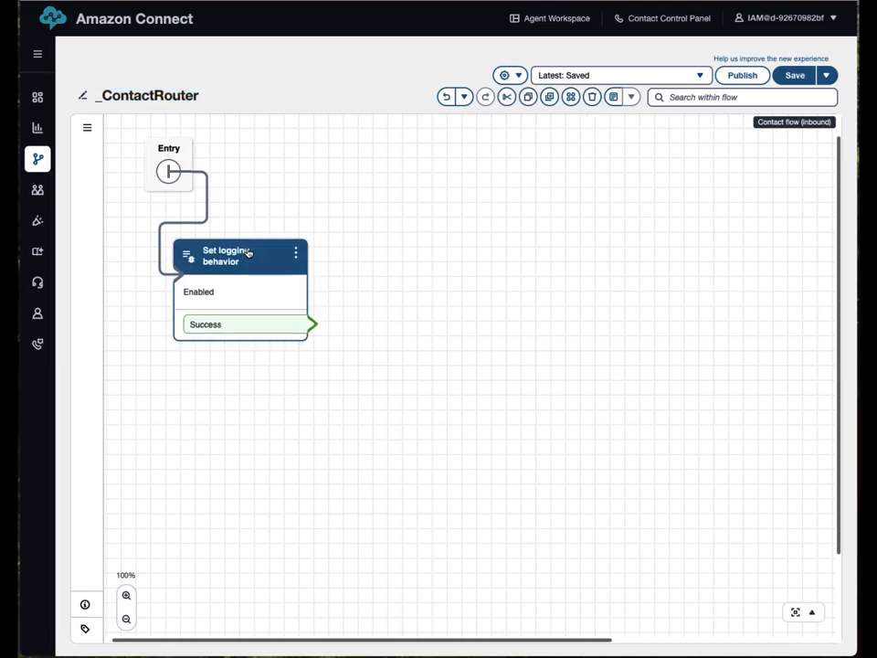
Search the block library for 'att', place Check contact attributes below Set logging behavior, and wire Success into it.
mouse_move(38, 165)
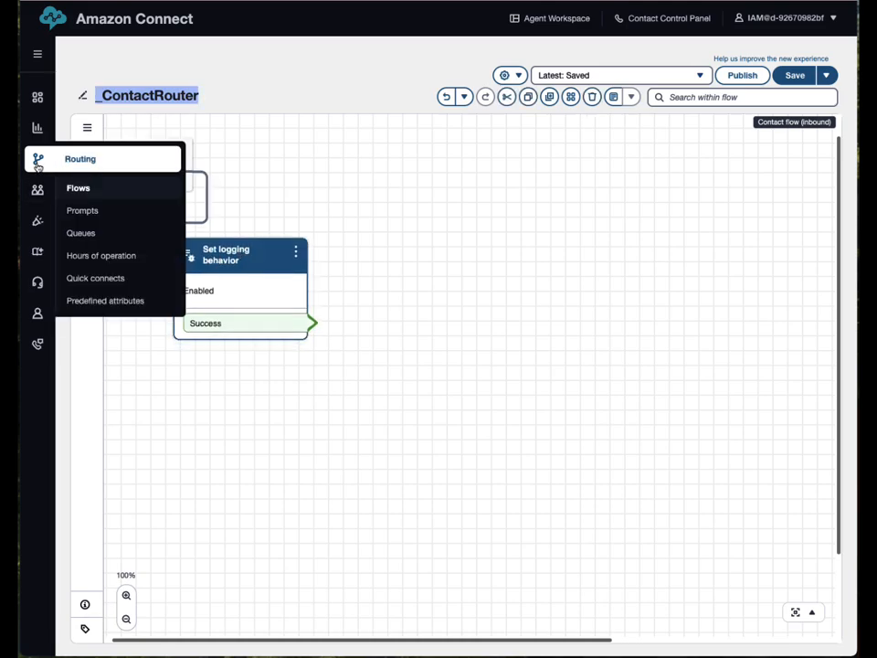
left_click(87, 127)
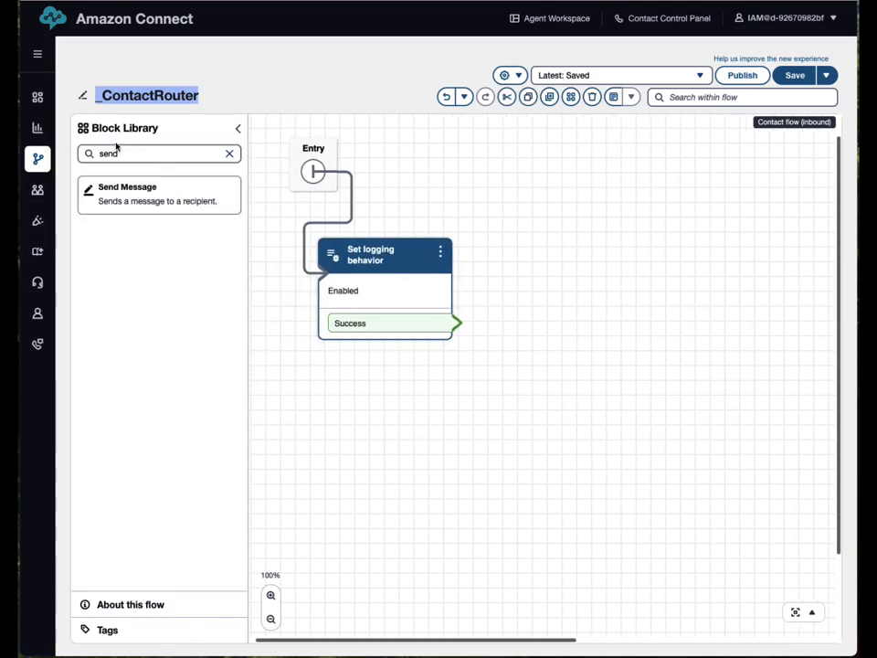
left_click_drag(99, 153, 108, 154)
type("check")
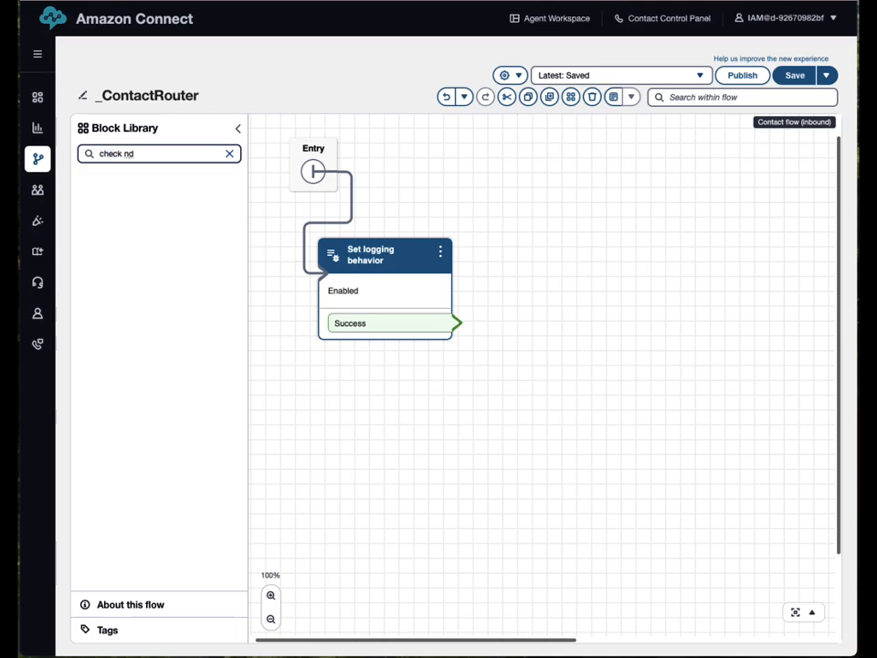
key("ctrl+a")
type("att")
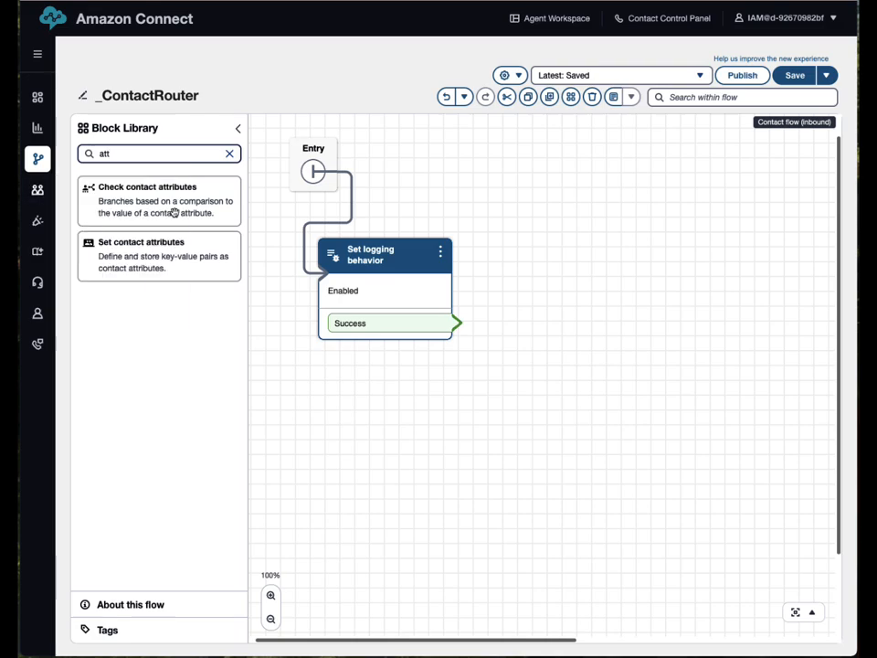
left_click_drag(172, 209, 383, 377)
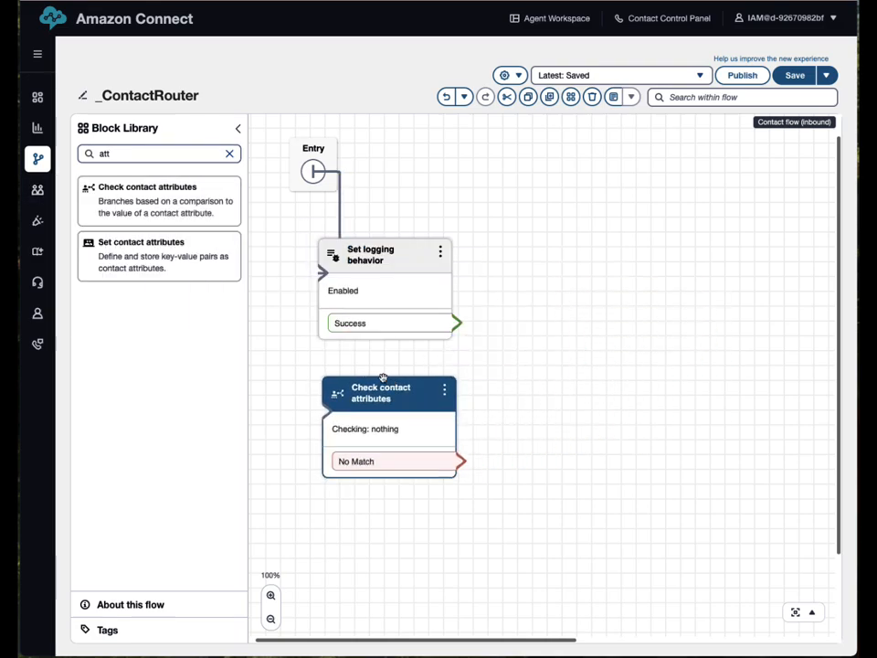
left_click_drag(462, 327, 343, 423)
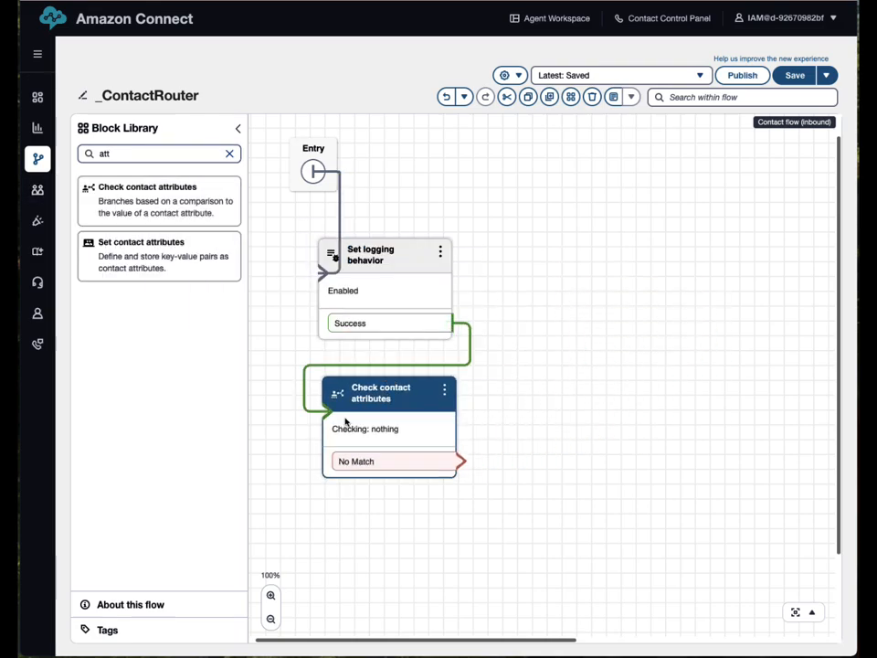
Make the Check contact attributes block check the System namespace's Channel attribute.
left_click(402, 395)
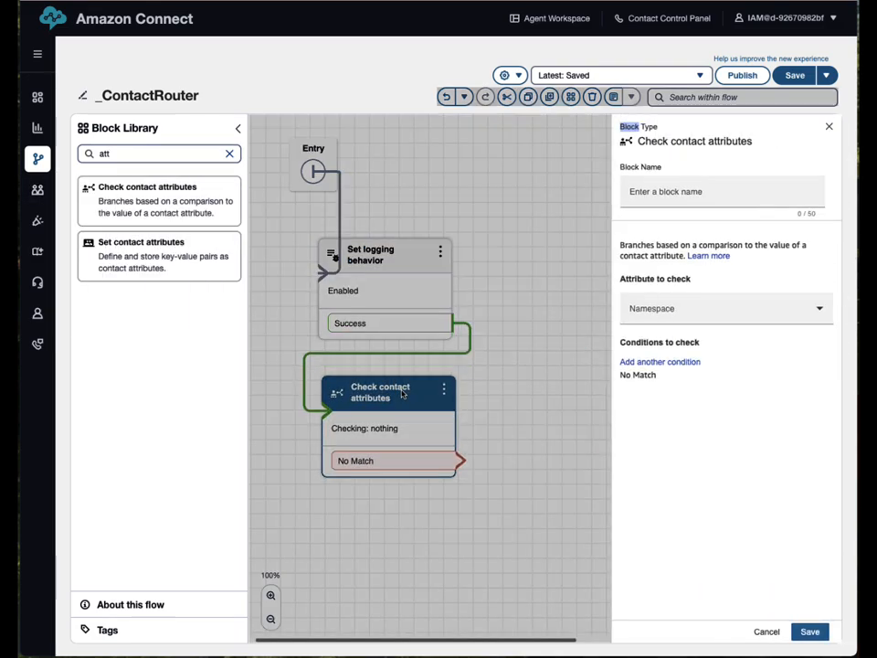
left_click(694, 313)
left_click(644, 339)
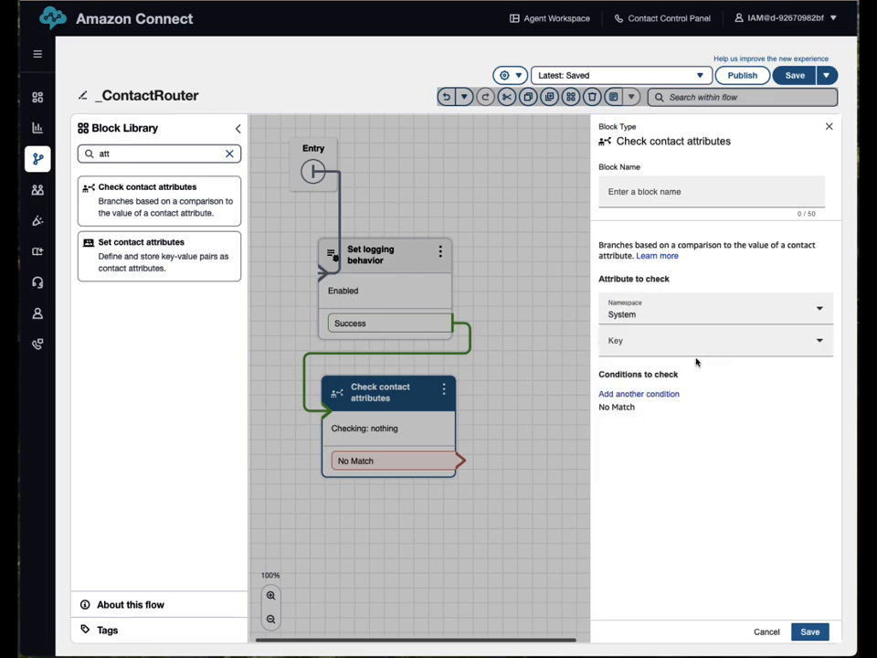
left_click(672, 343)
scroll(706, 491, "down", 5)
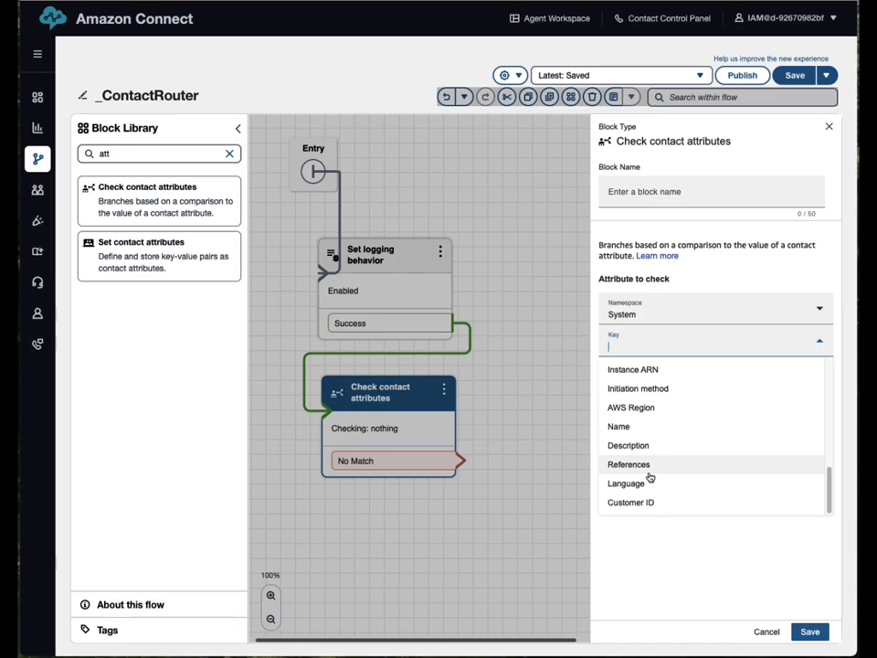
scroll(676, 473, "up", 2)
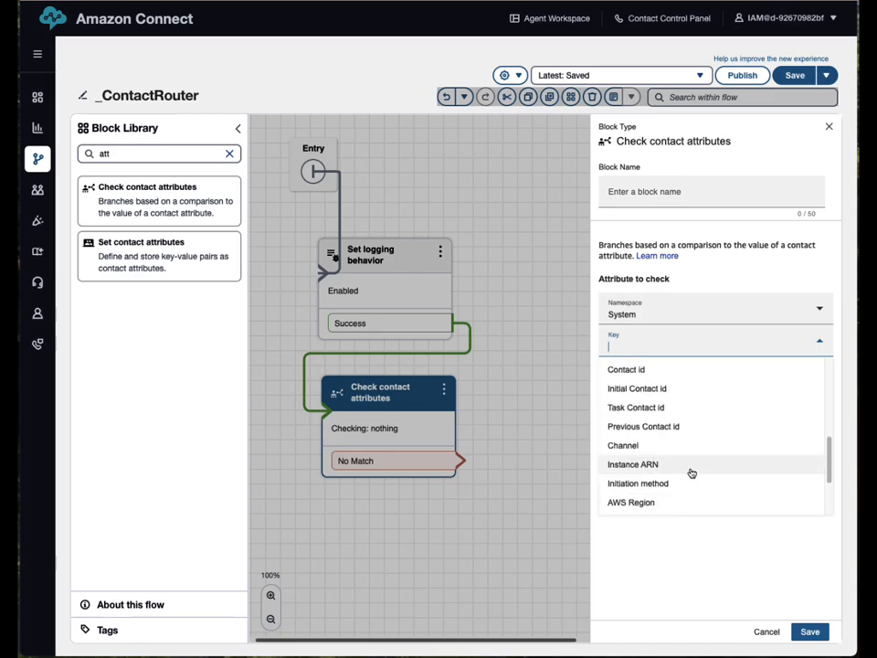
left_click(631, 448)
Add two Equals conditions, VOICE and EMAIL, and save the block.
left_click(649, 395)
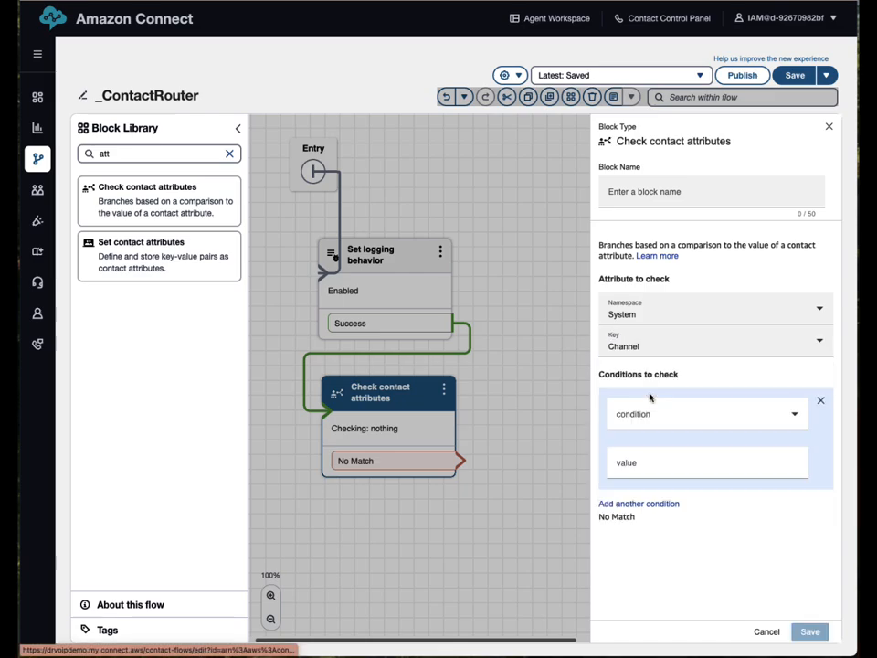
left_click(638, 417)
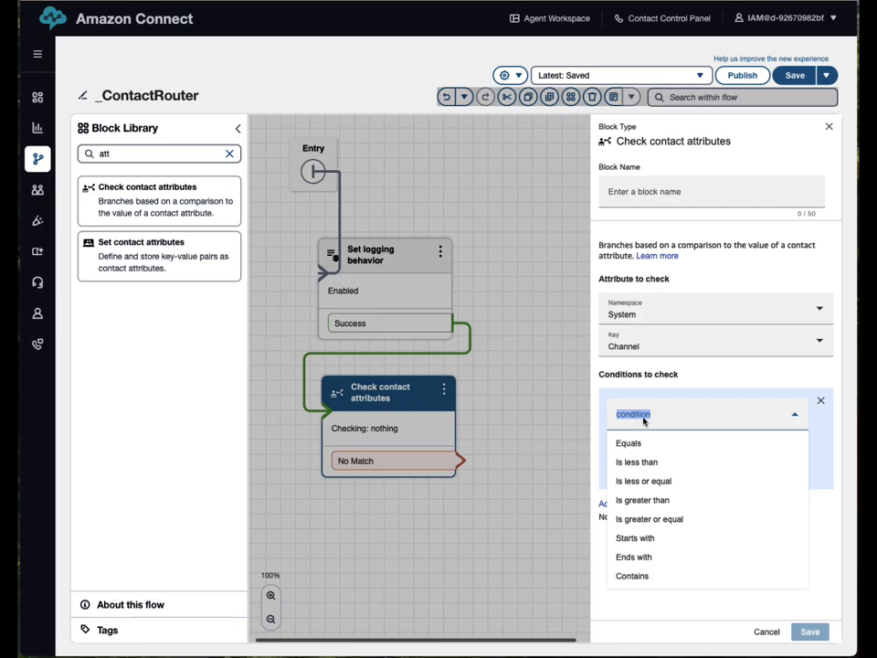
left_click(634, 445)
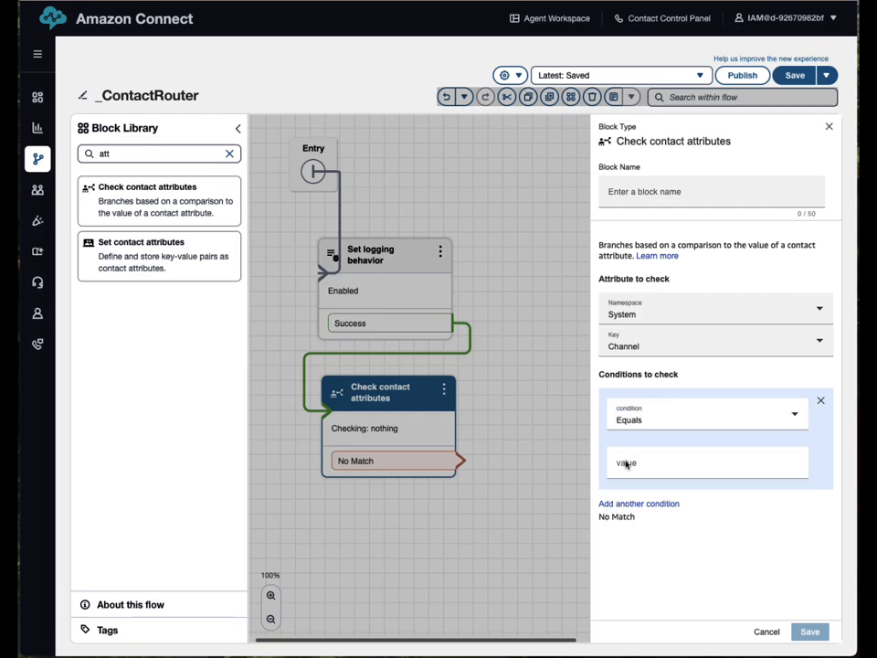
left_click(626, 465)
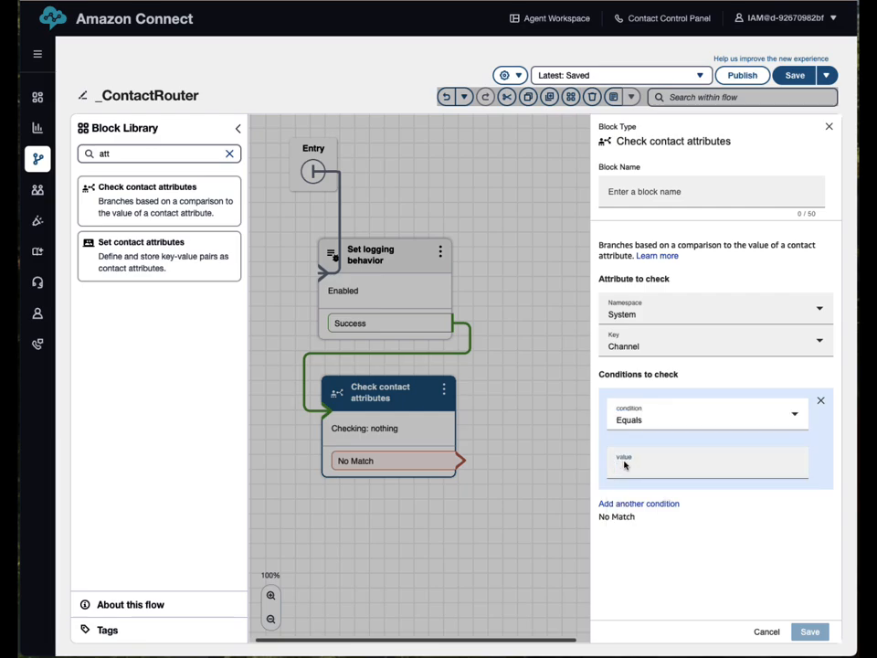
type("VOICE")
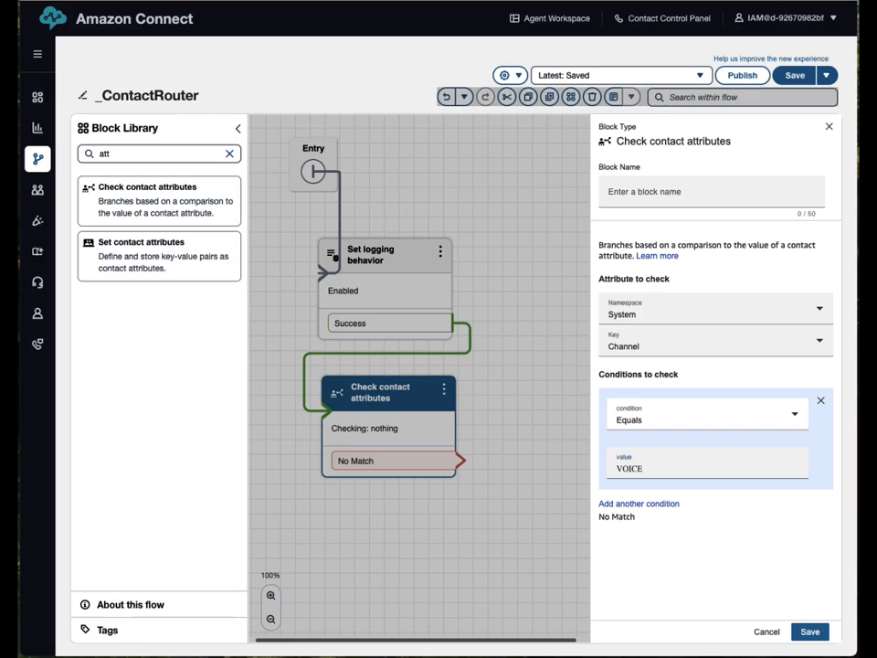
left_click(639, 503)
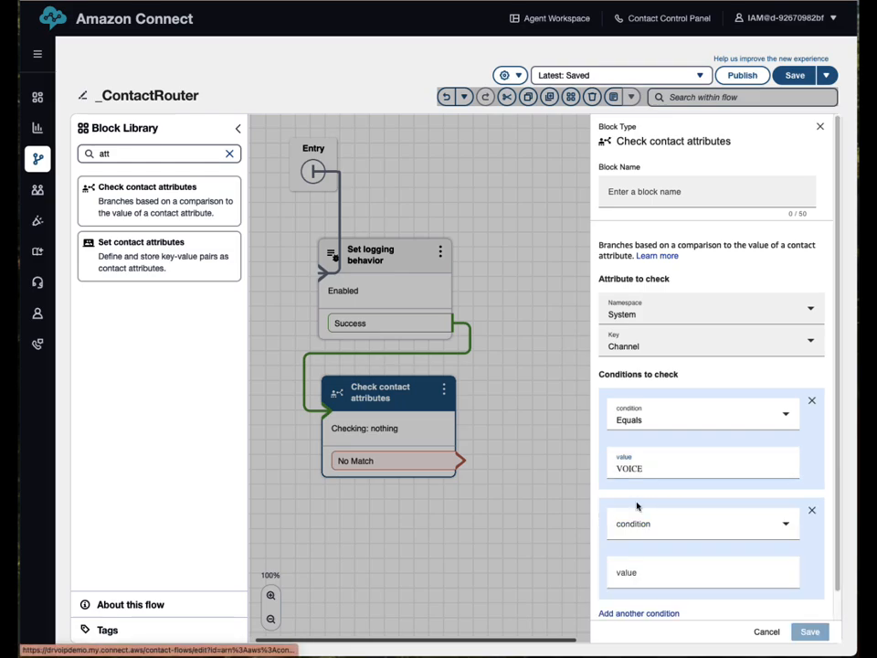
left_click(649, 525)
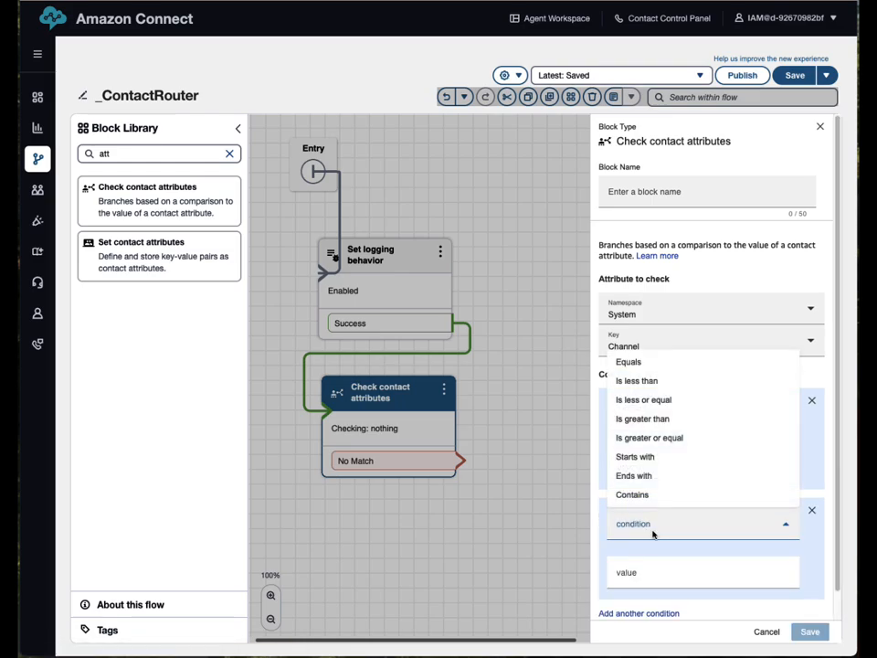
left_click(628, 363)
left_click(623, 578)
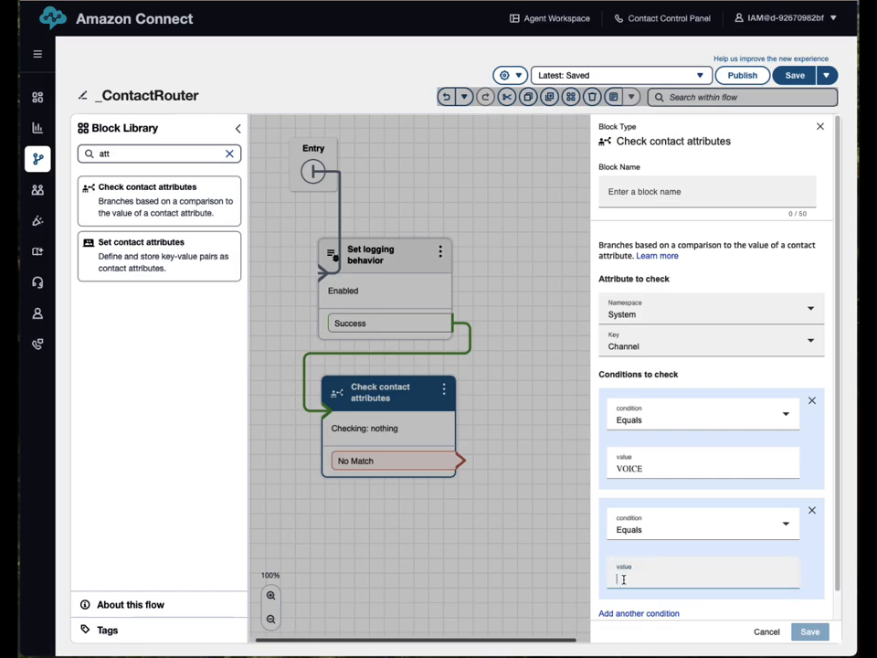
type("EMAIL")
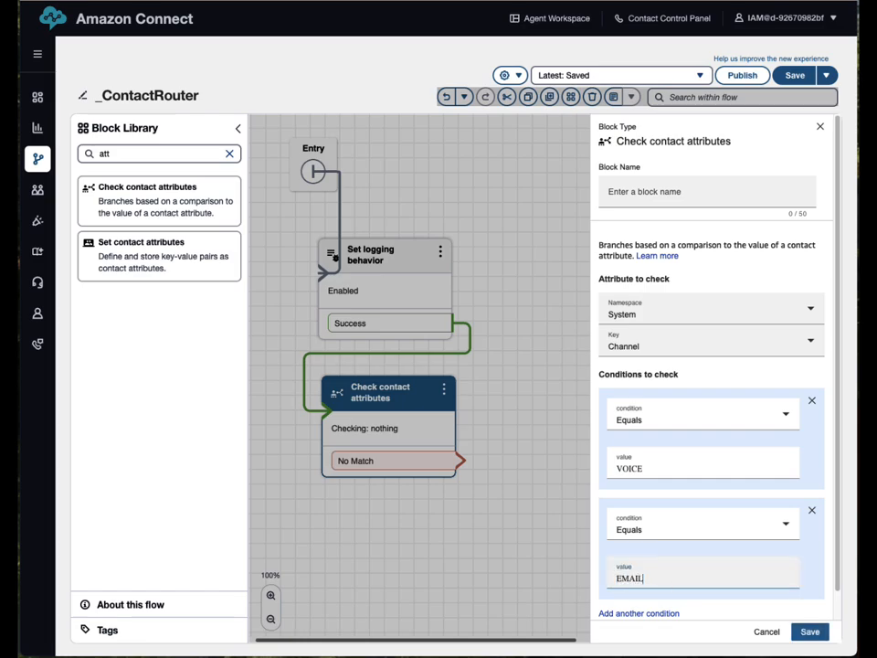
left_click(810, 631)
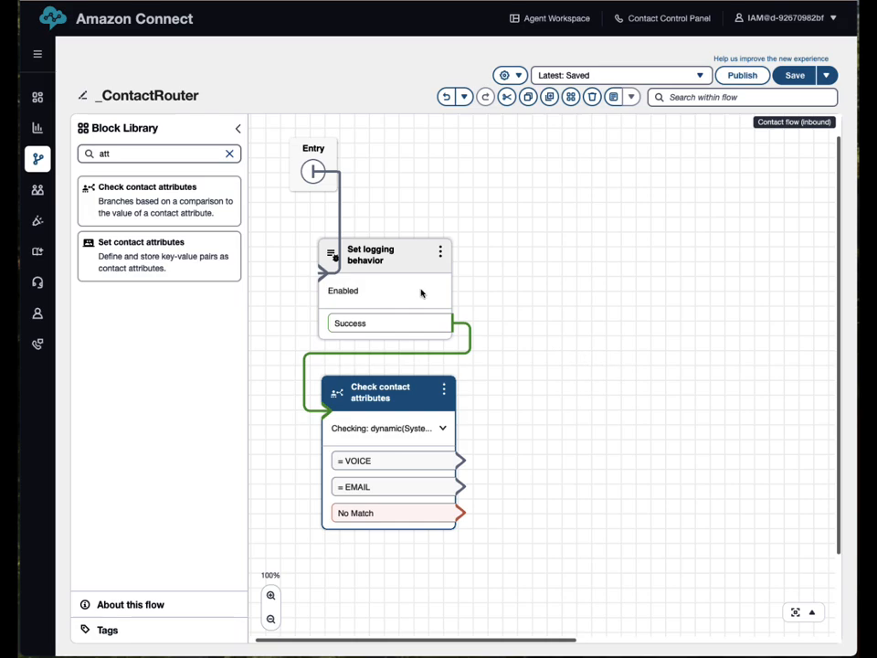
Tidy the two blocks' positions, add a Transfer to flow block, and route the = VOICE branch into it.
left_click_drag(381, 251, 369, 234)
left_click_drag(388, 395, 377, 384)
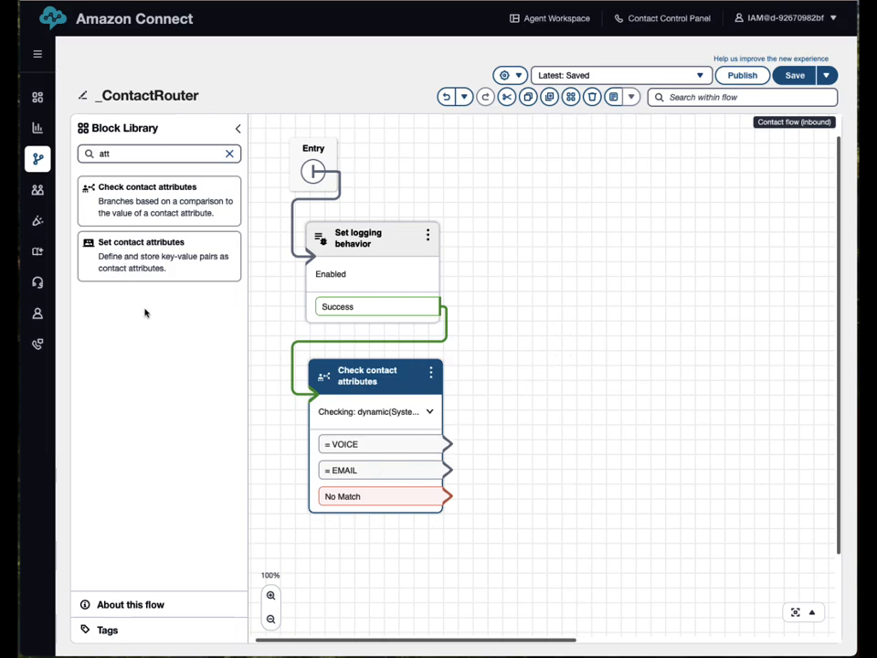
left_click(230, 153)
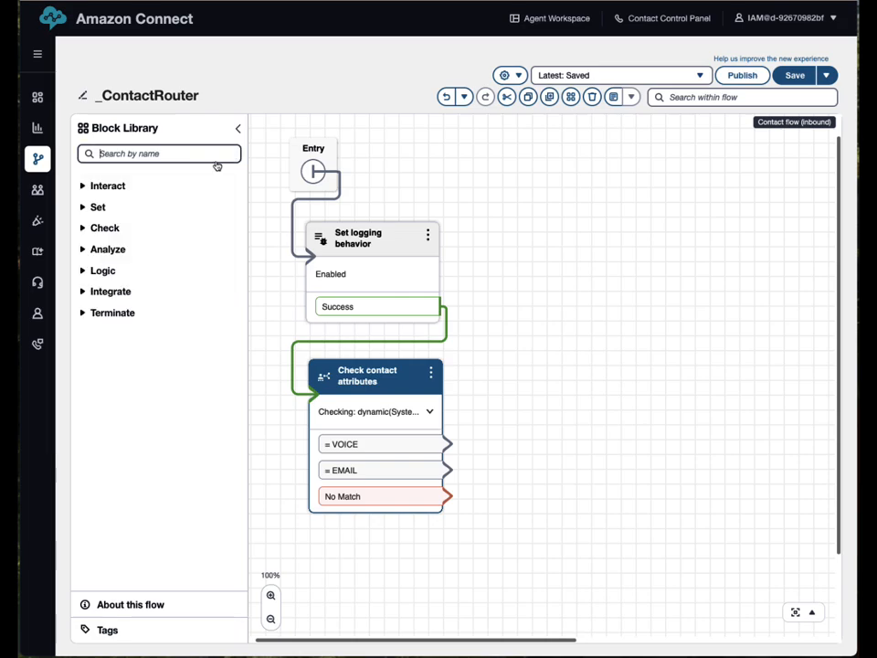
left_click(102, 314)
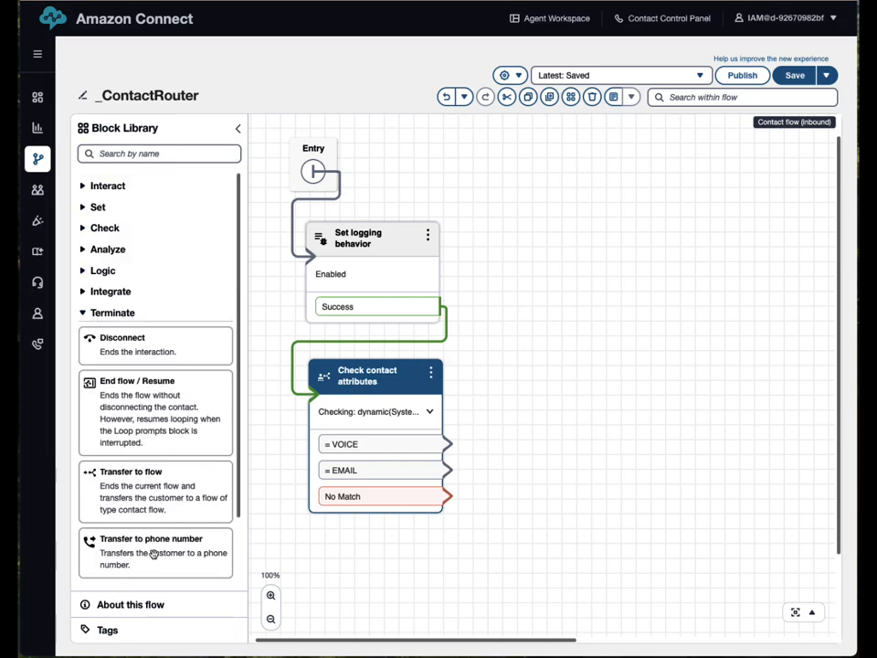
left_click_drag(155, 503, 530, 274)
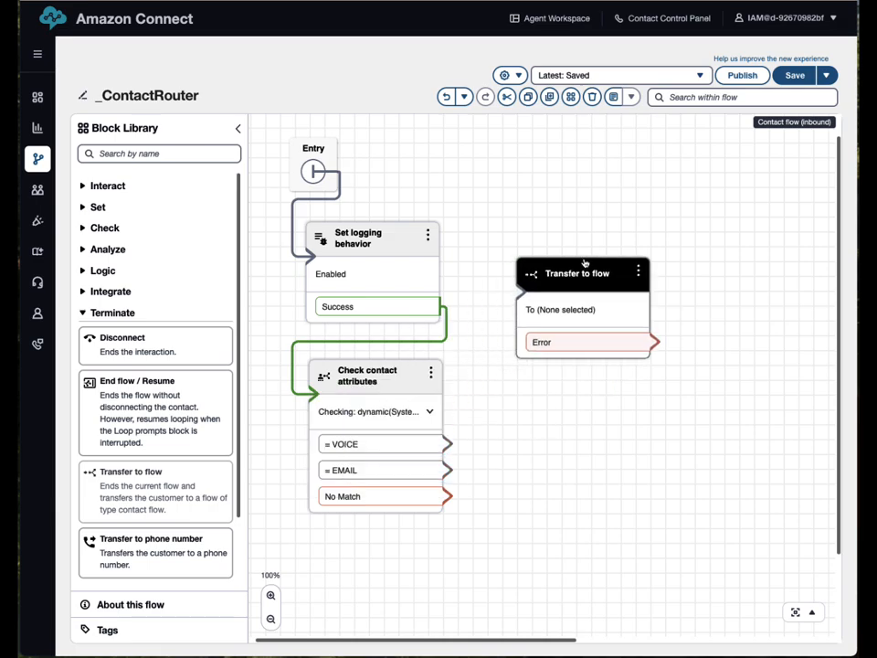
mouse_move(449, 444)
left_mouse_down()
mouse_move(513, 291)
mouse_move(528, 303)
left_mouse_up()
Set the Transfer to flow block's target to _Main Greeting and save.
left_click(528, 304)
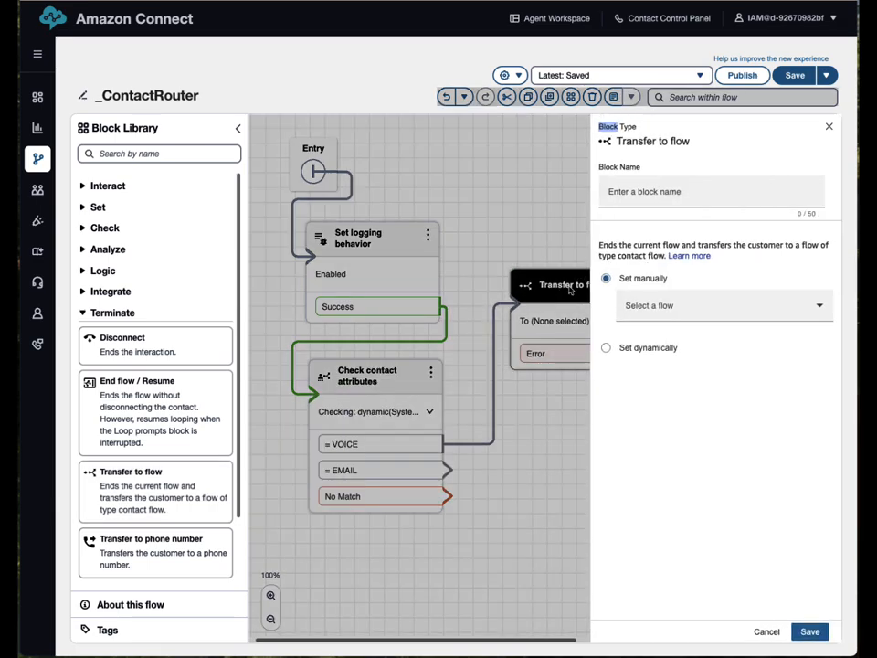
left_click(674, 309)
scroll(699, 413, "down", 3)
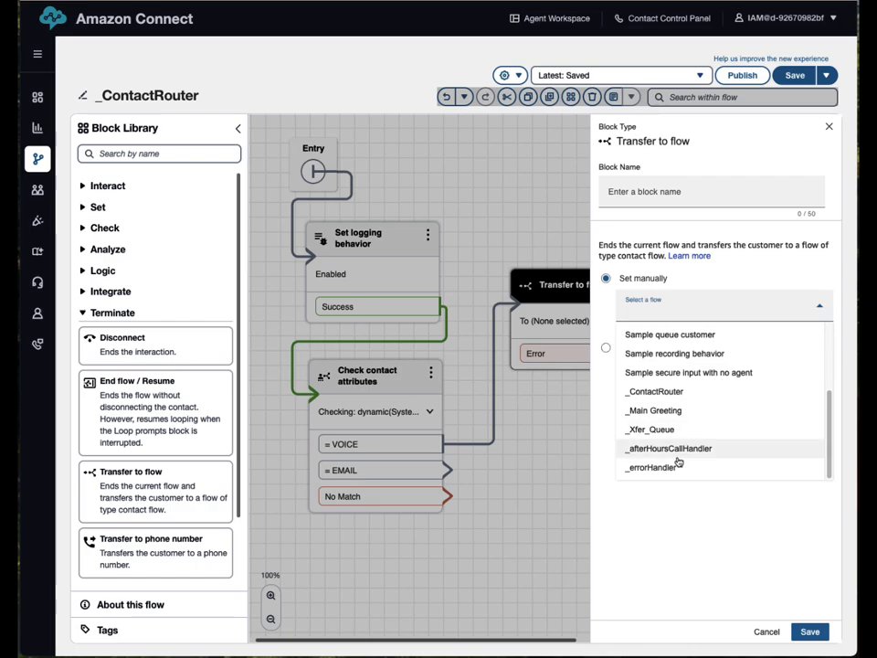
left_click(665, 412)
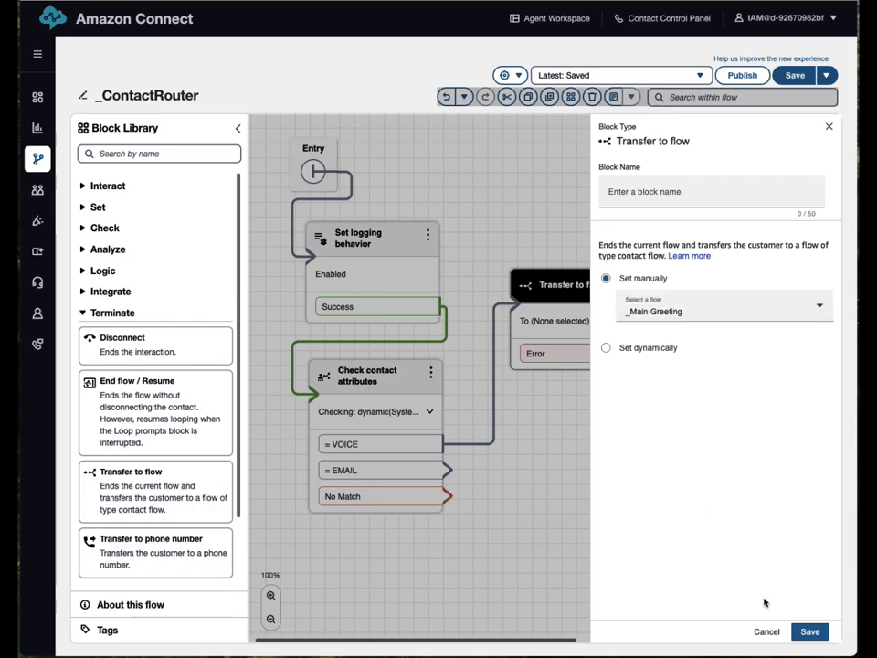
left_click(811, 633)
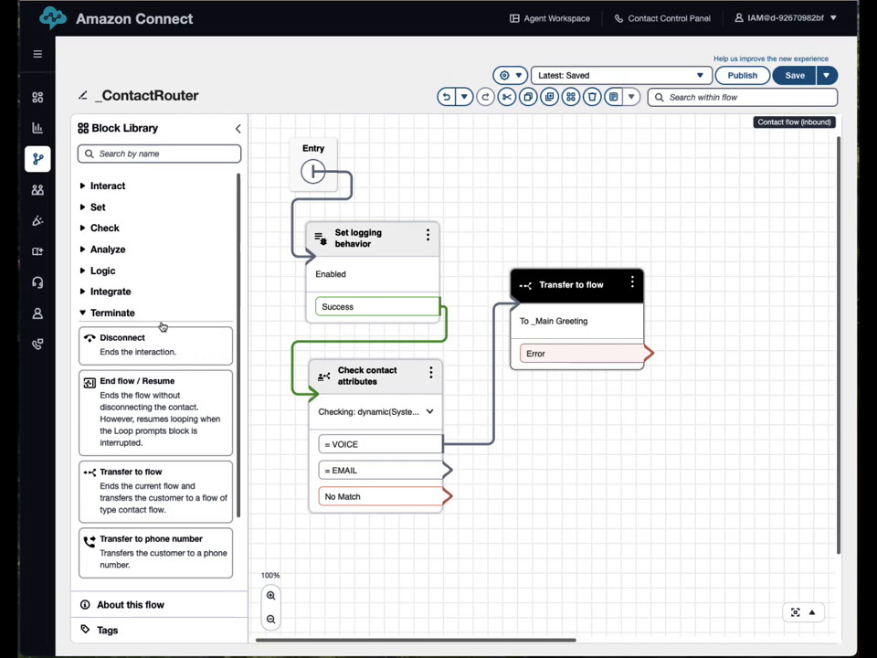
Add a second Check contact attributes block fed by the = EMAIL branch and open its settings.
left_click(106, 228)
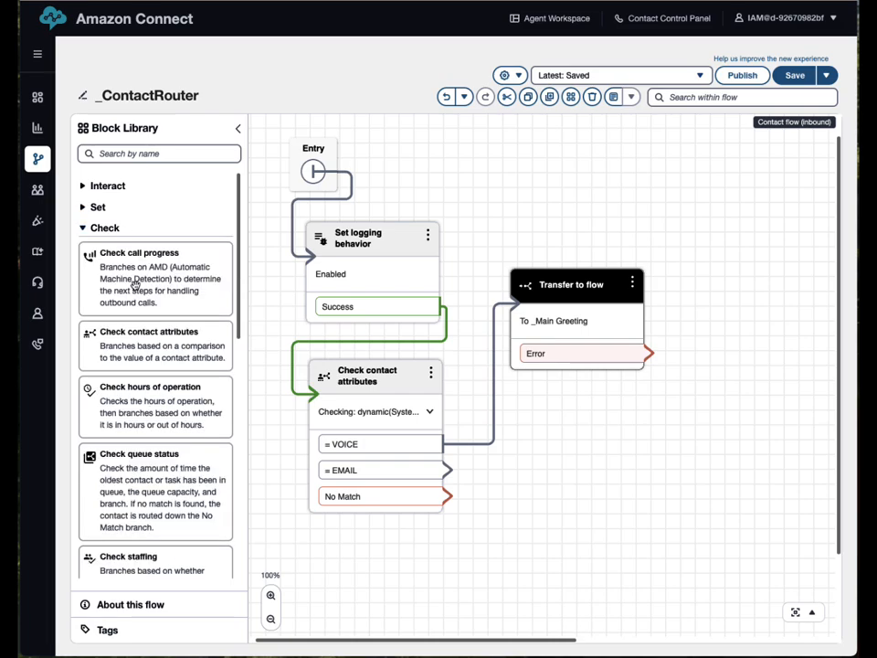
left_click_drag(141, 345, 622, 469)
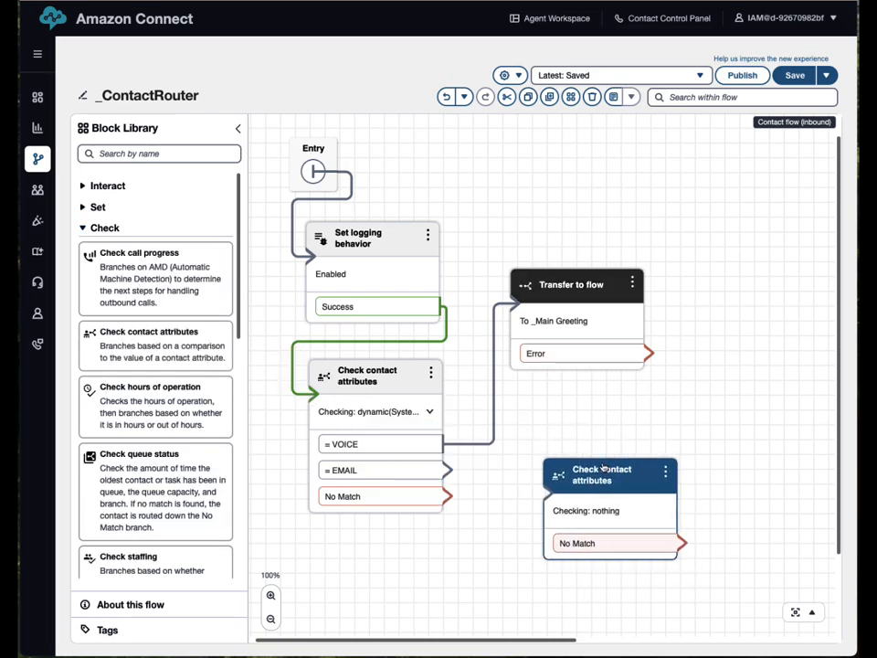
left_click_drag(451, 474, 554, 490)
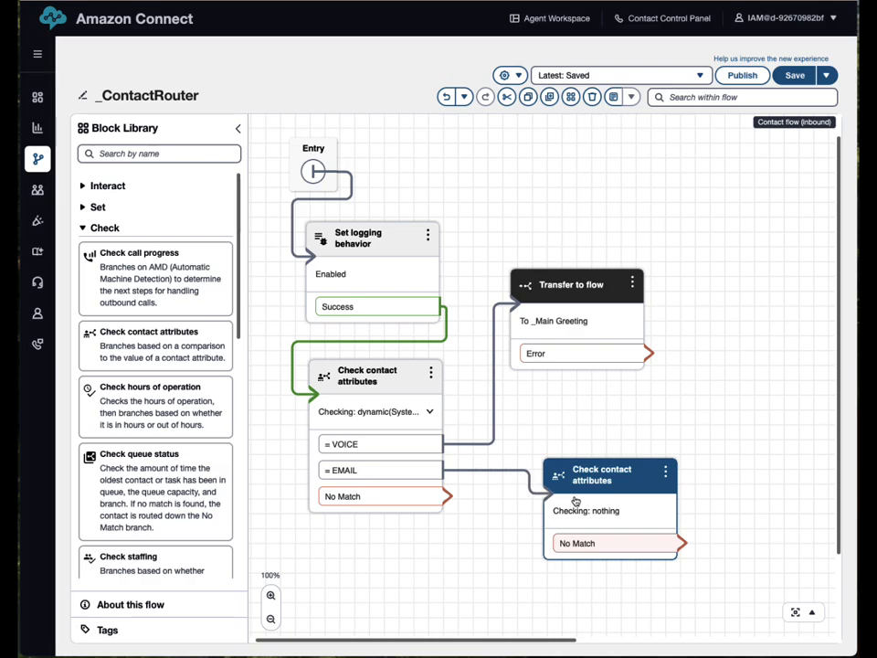
left_click_drag(609, 482, 583, 481)
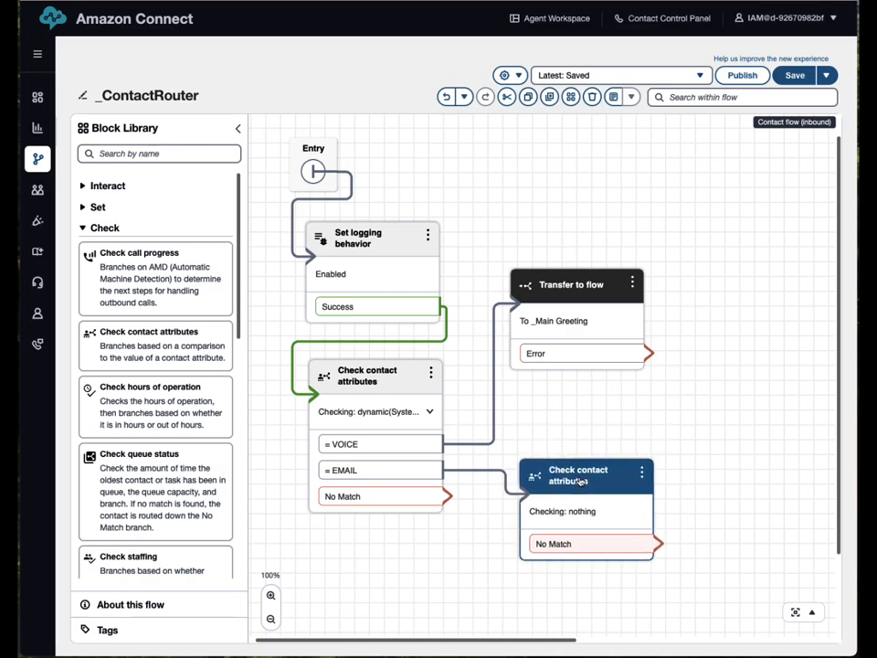
left_click(580, 481)
Make the new block check the System To Email Address List attribute.
left_click(670, 314)
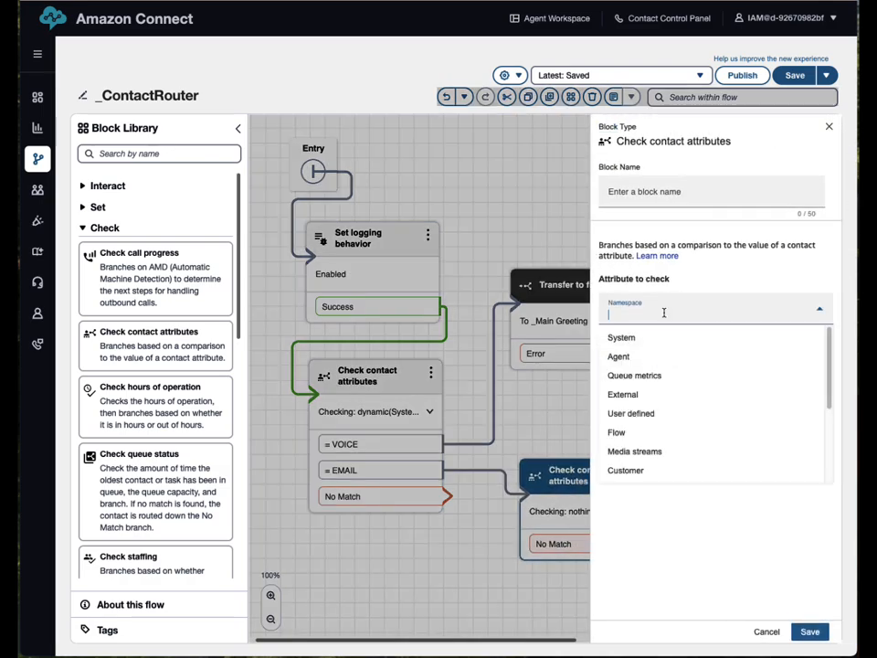
left_click(641, 339)
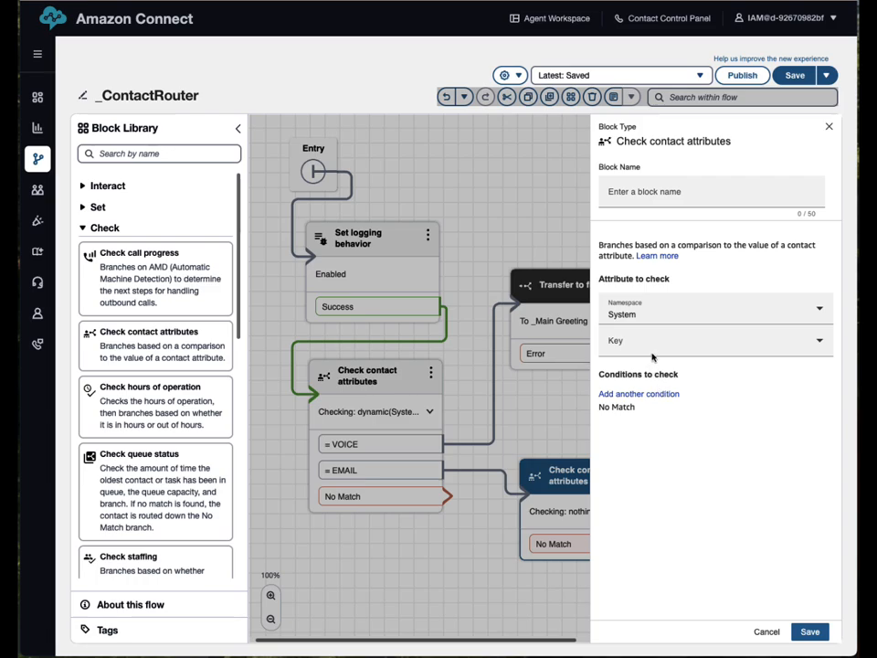
left_click(604, 340)
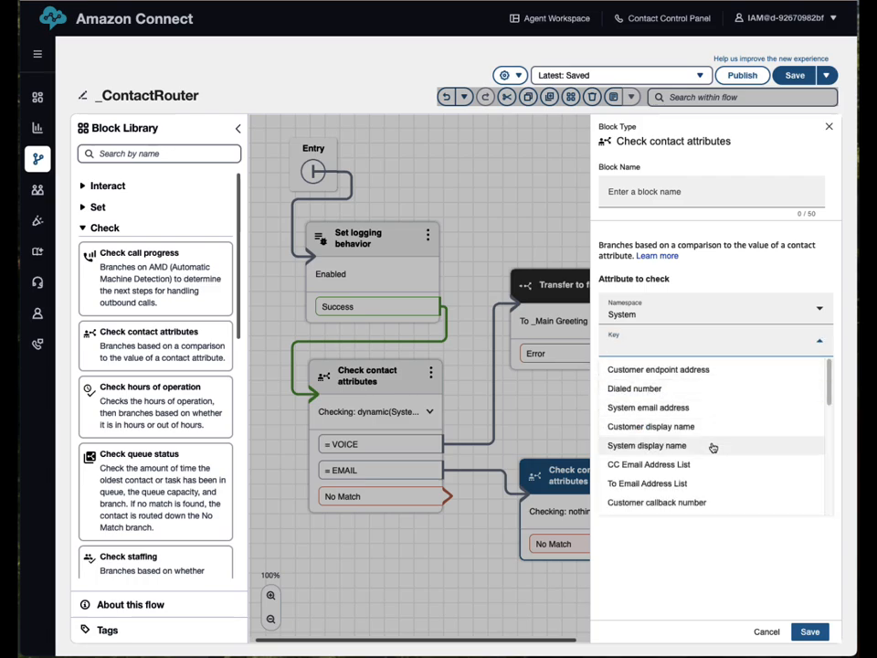
left_click(638, 485)
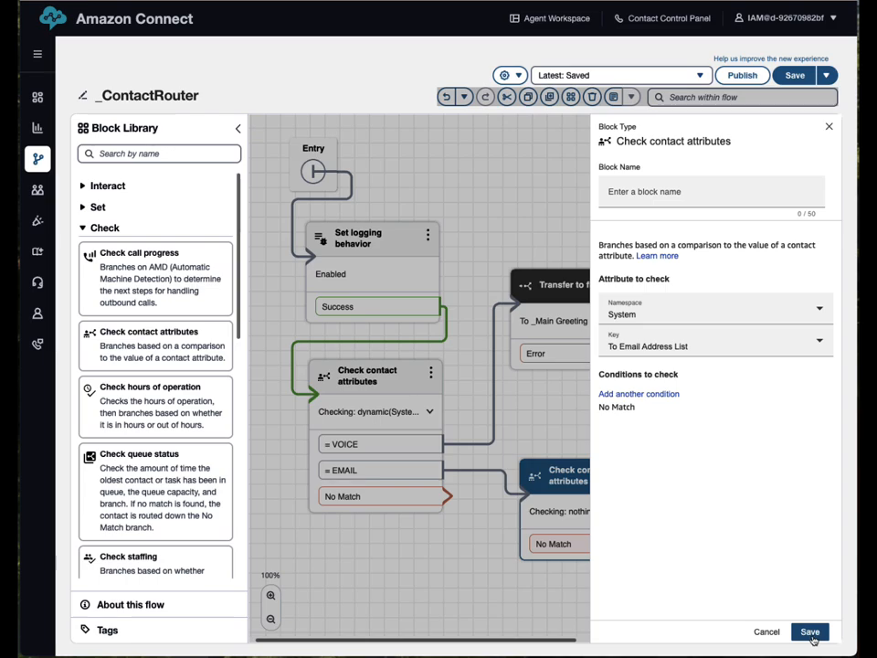
Add two Contains conditions, sales and support, and save the block.
left_click(646, 397)
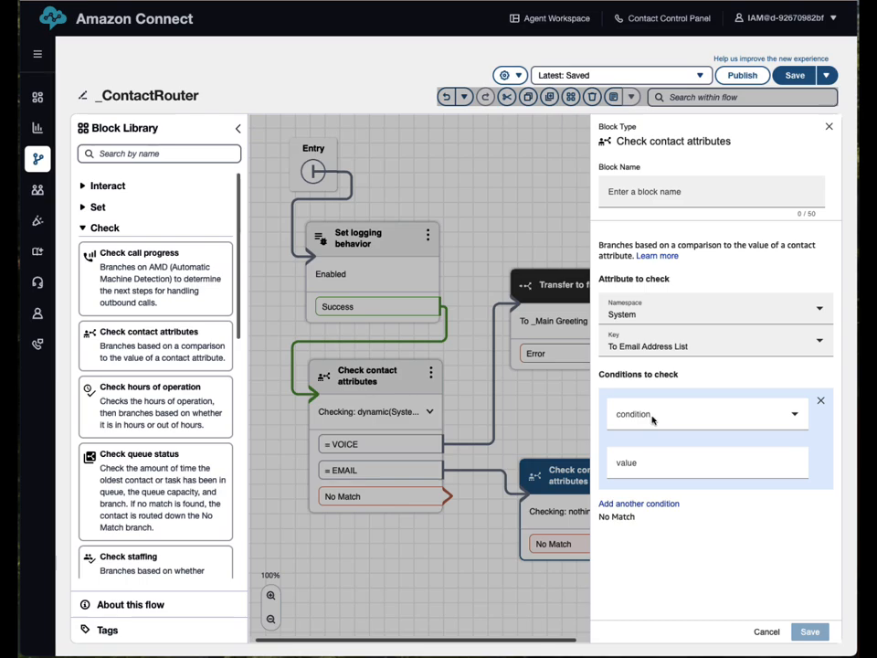
left_click(640, 414)
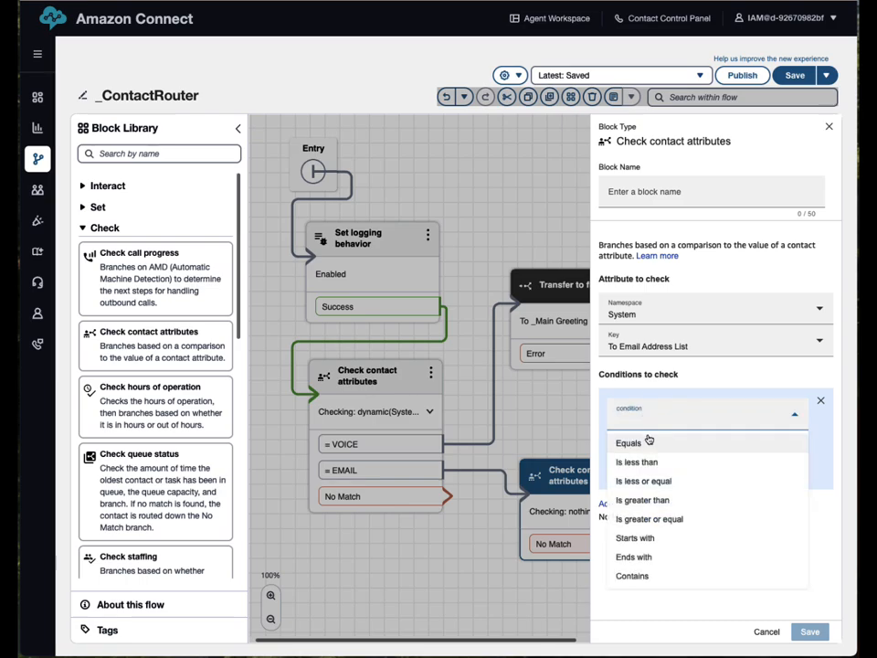
left_click(633, 574)
left_click(630, 464)
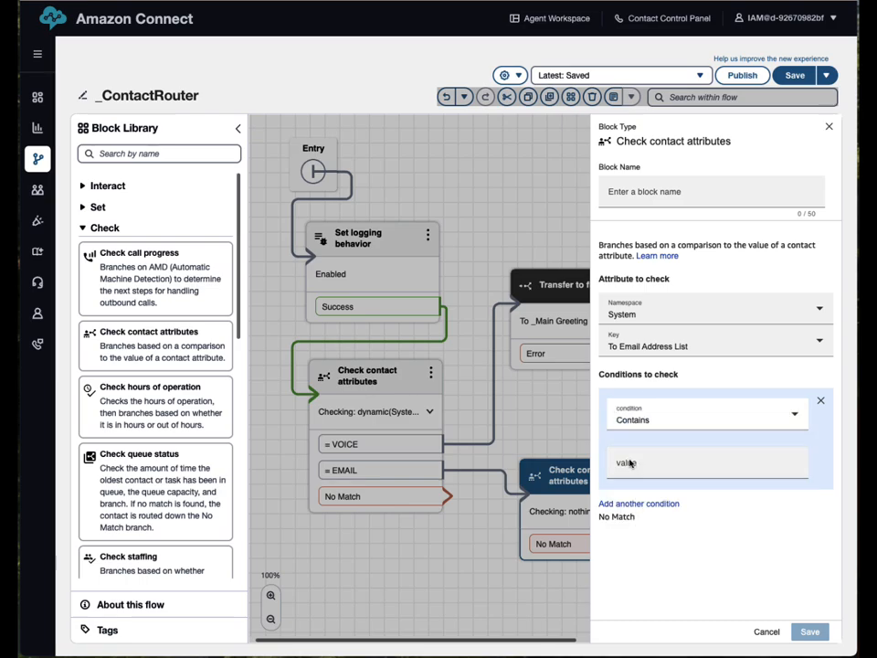
type("sales")
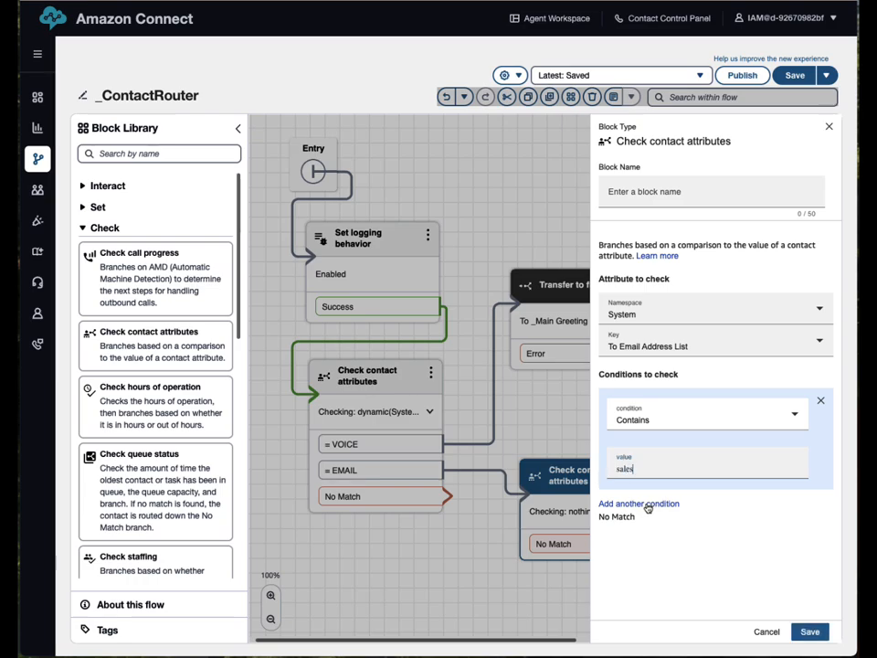
left_click(631, 503)
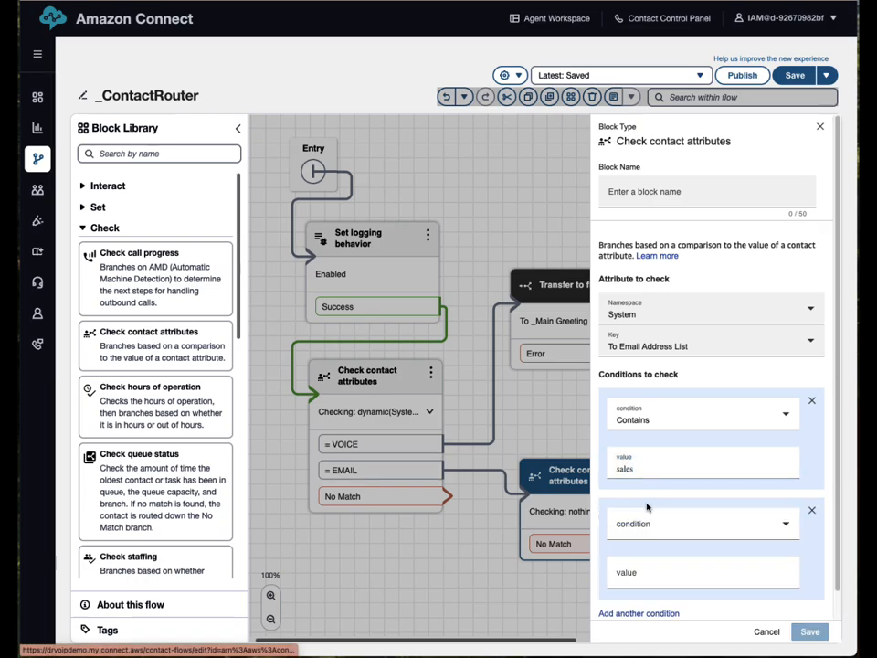
left_click(673, 525)
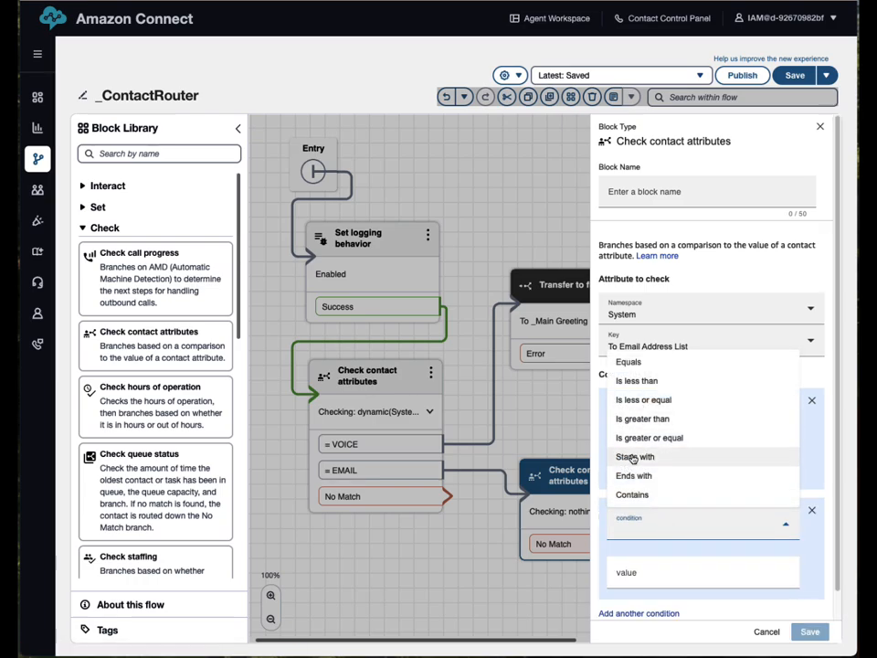
left_click(635, 494)
left_click(620, 573)
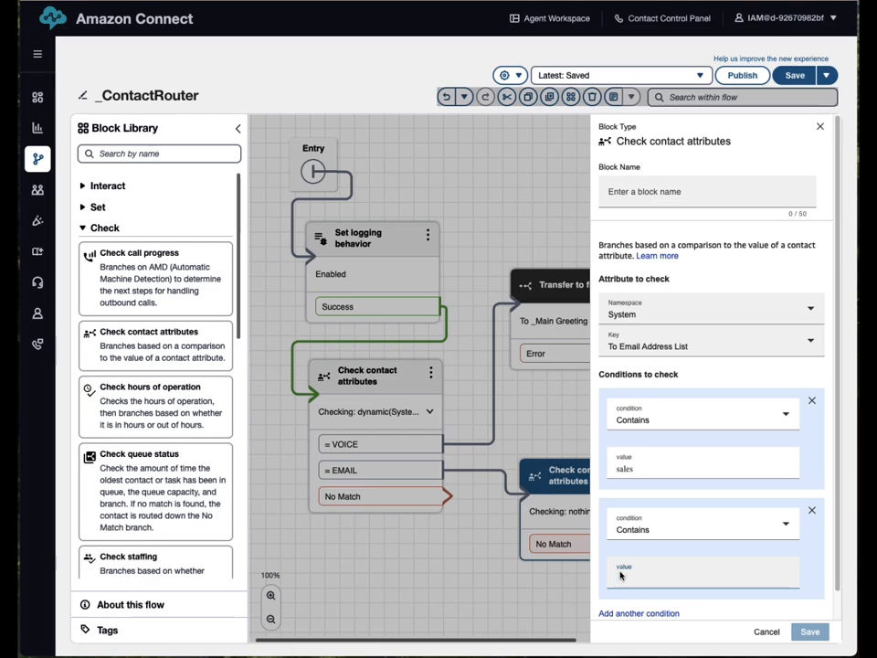
type("support")
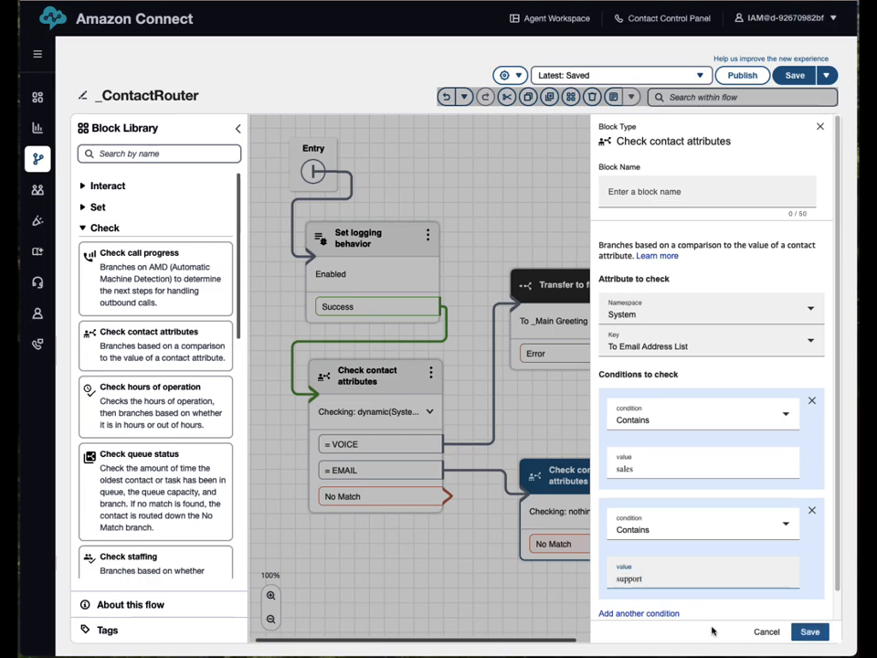
left_click(810, 632)
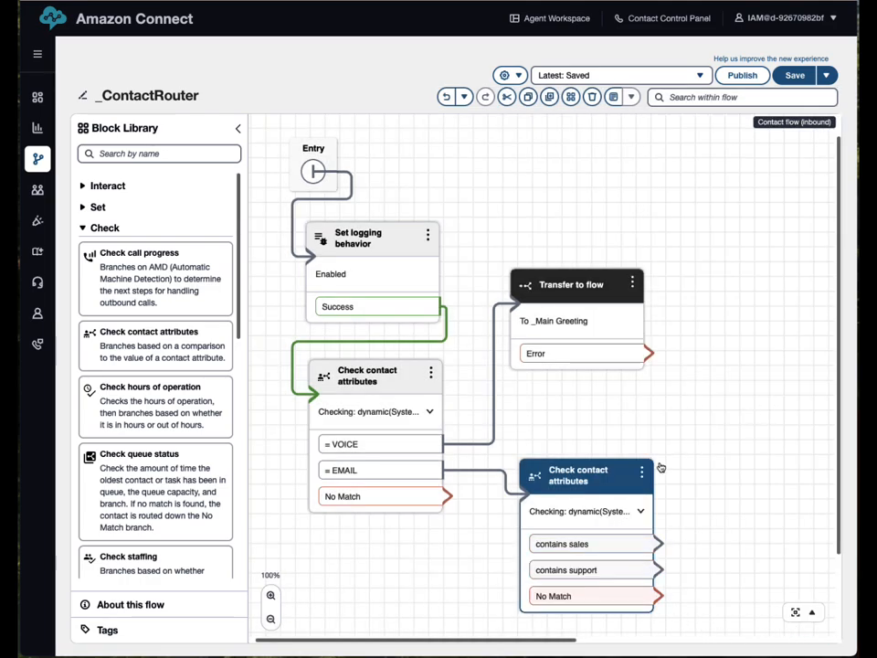
Route the first check's No Match branch into the email-address check and move that block up slightly.
left_click_drag(448, 496, 524, 599)
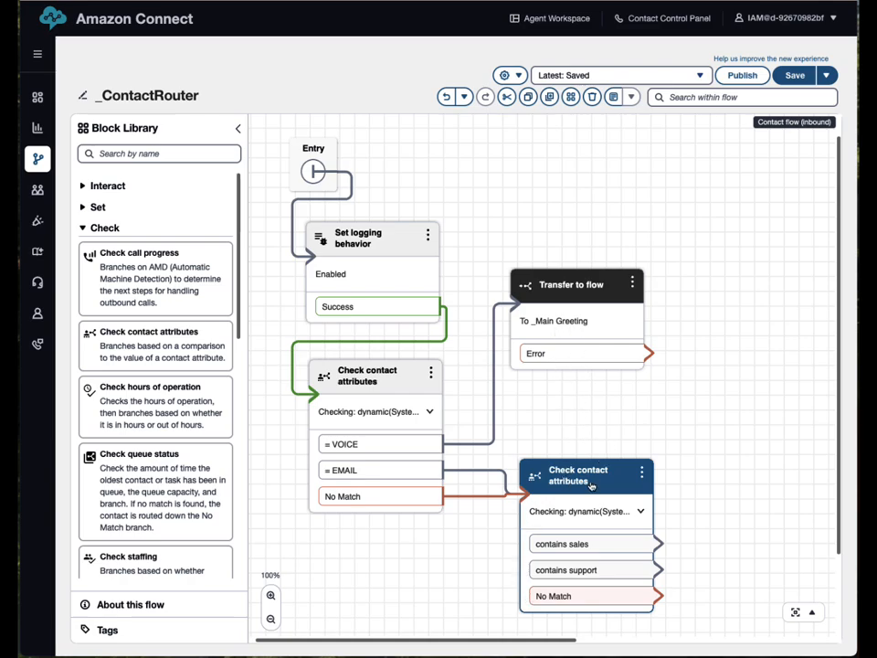
left_click_drag(590, 485, 587, 469)
left_click_drag(740, 471, 593, 337)
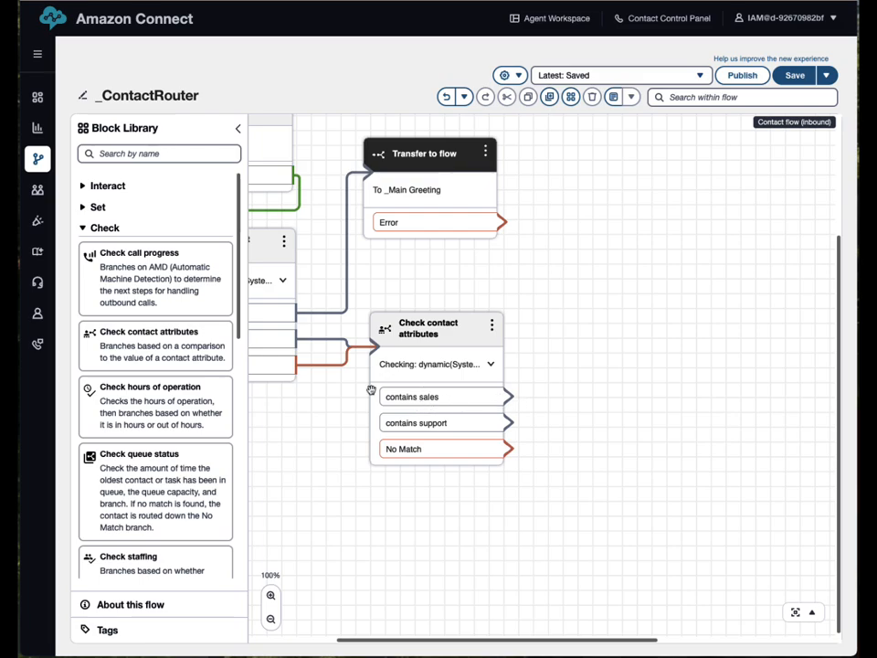
Add a Send Message block from a 'send' search and connect the contains sales branch to it.
left_click(129, 154)
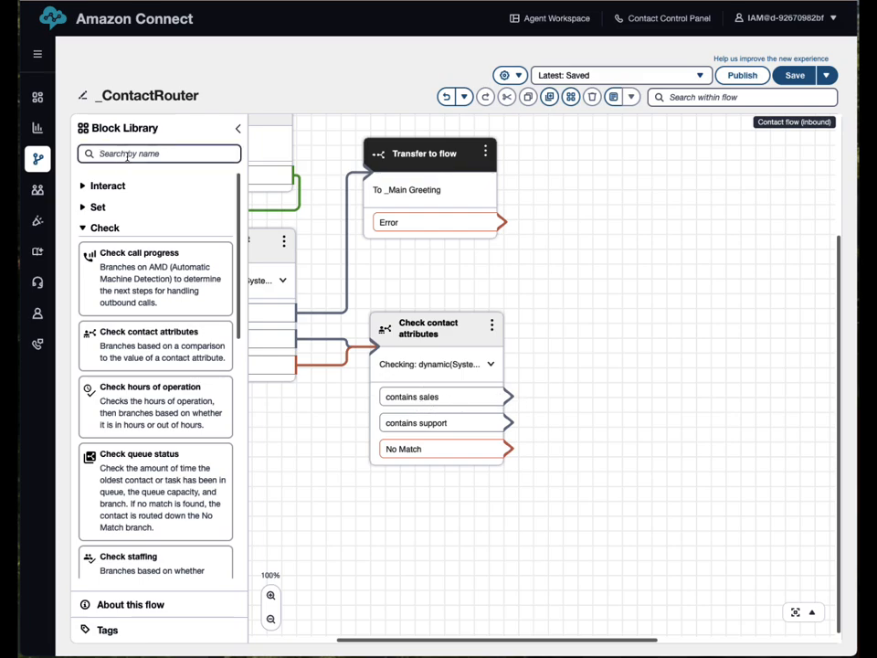
type("send")
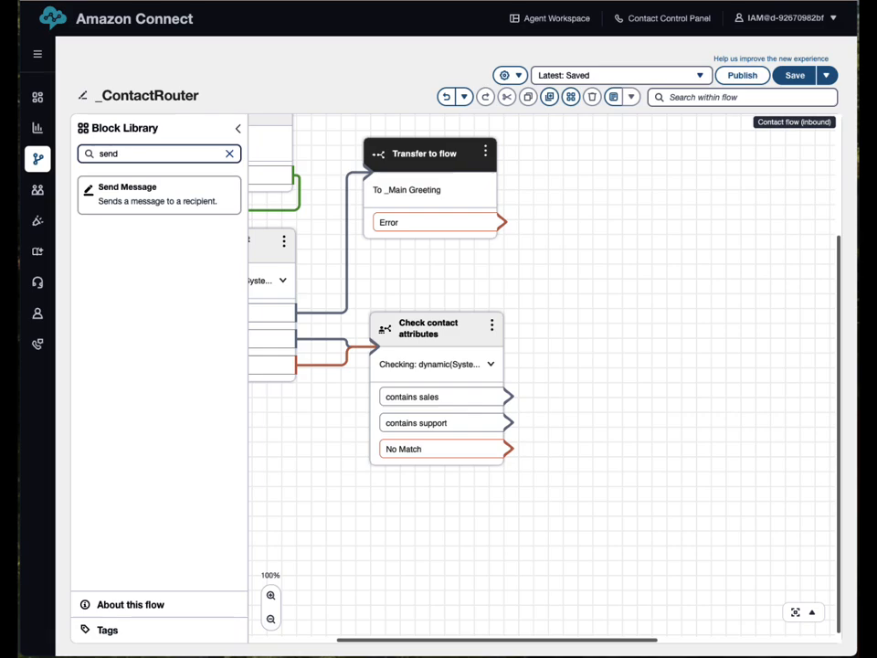
left_click_drag(119, 189, 627, 289)
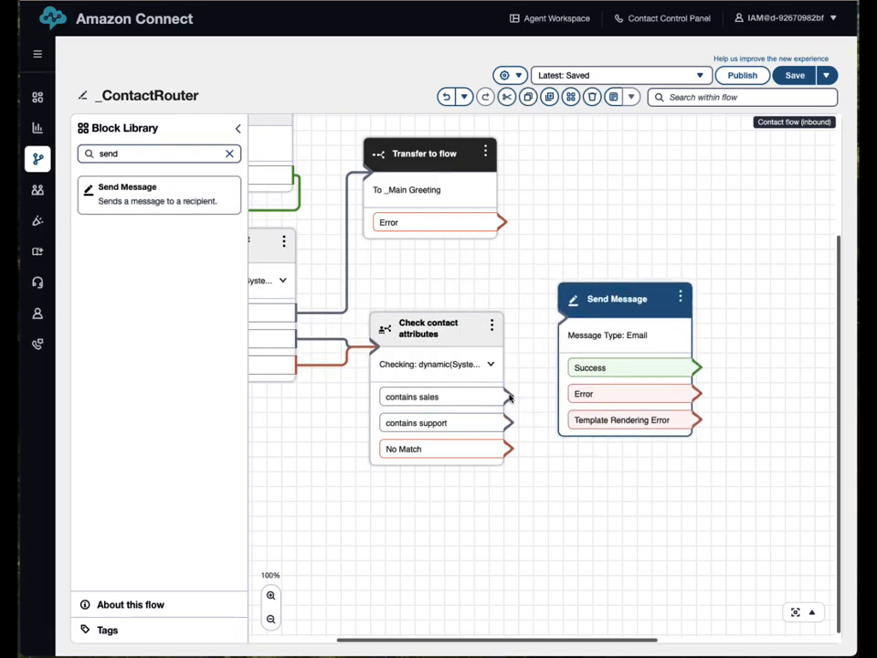
left_click_drag(510, 397, 599, 305)
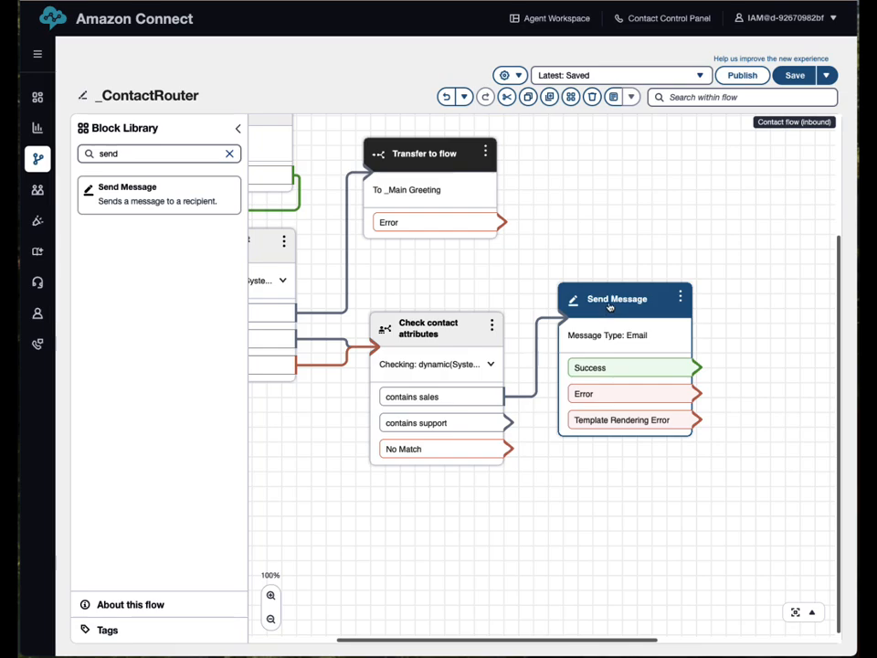
Set the Send Message block to Email, sent from the Sales Team address.
left_click(609, 307)
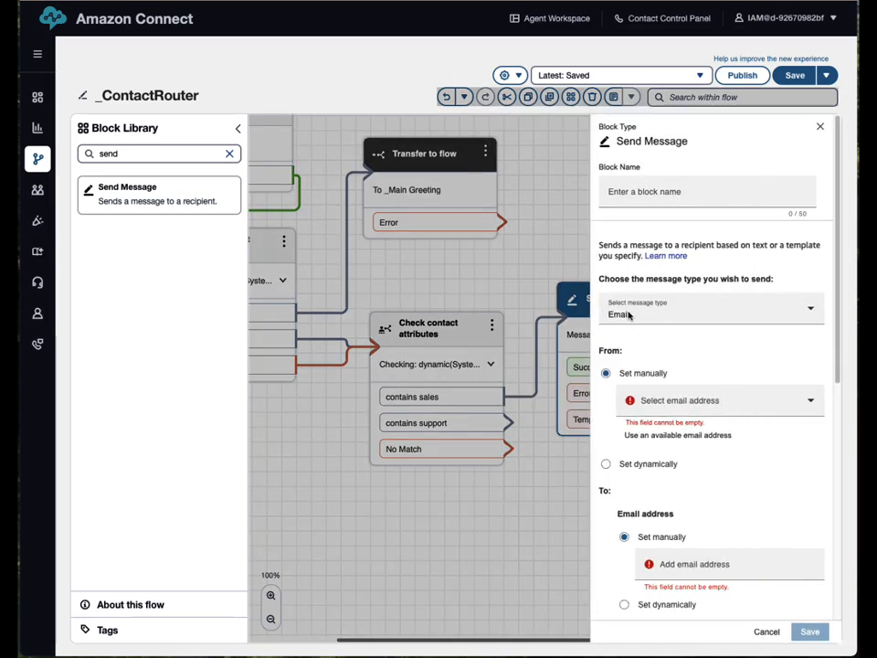
left_click(629, 314)
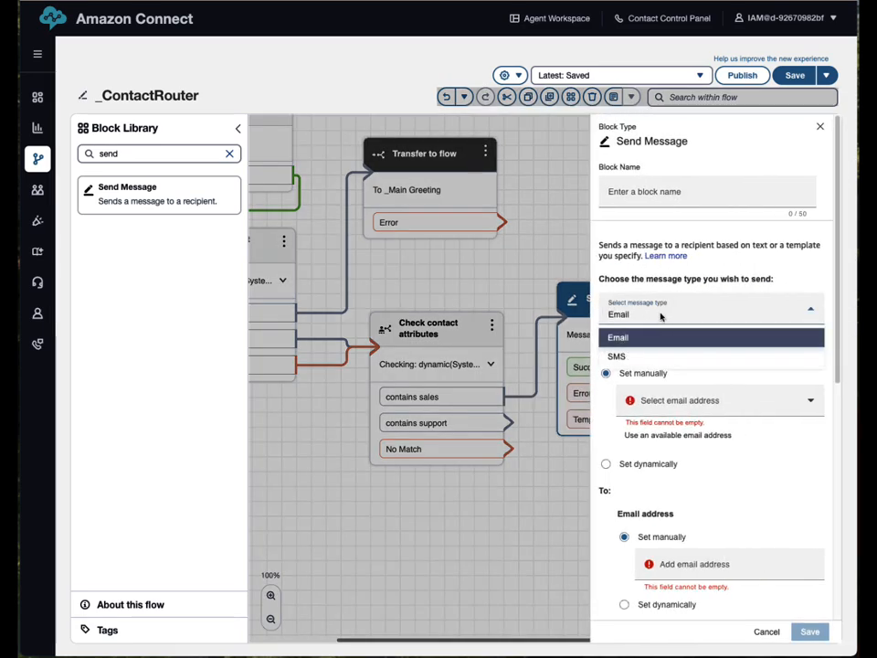
left_click(726, 498)
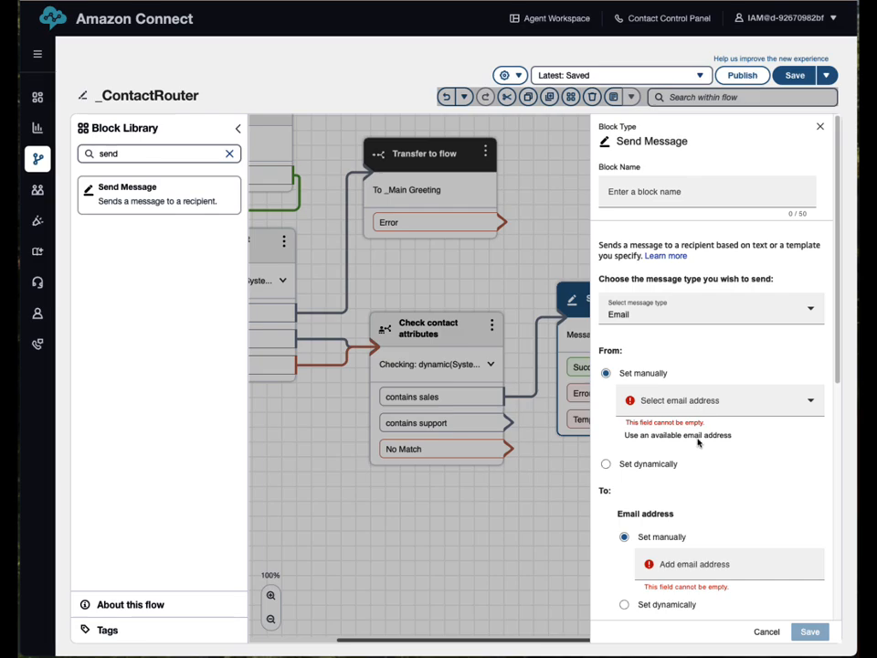
left_click(681, 403)
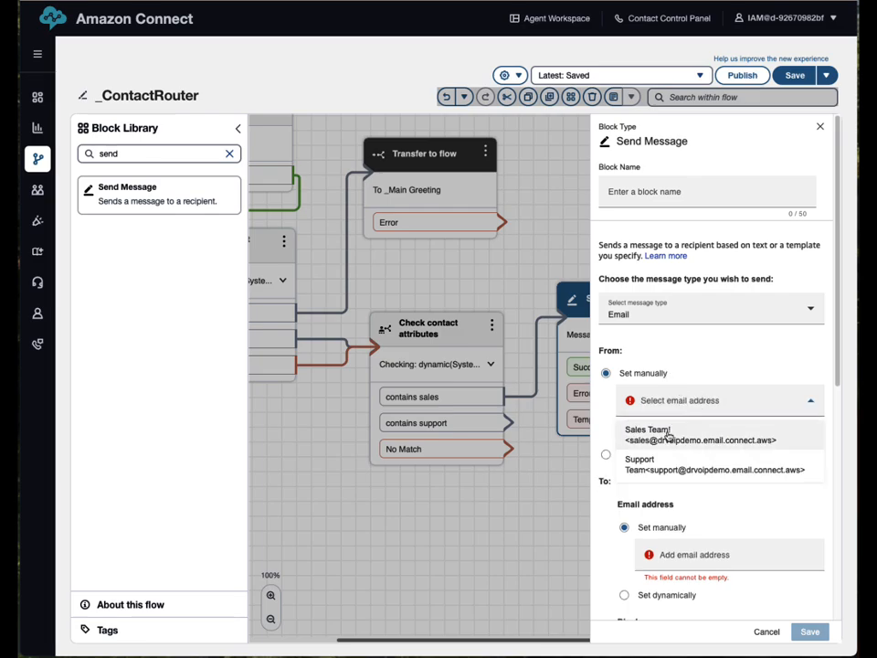
left_click(668, 437)
scroll(773, 496, "down", 3)
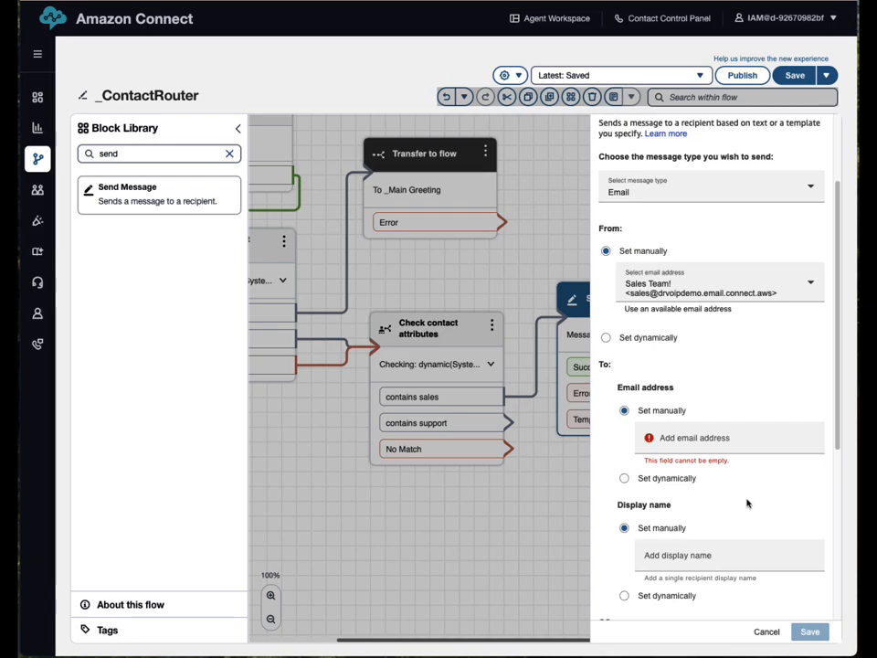
Address it dynamically to System Customer endpoint address with recipient display name Sales.
left_click(624, 479)
left_click(702, 462)
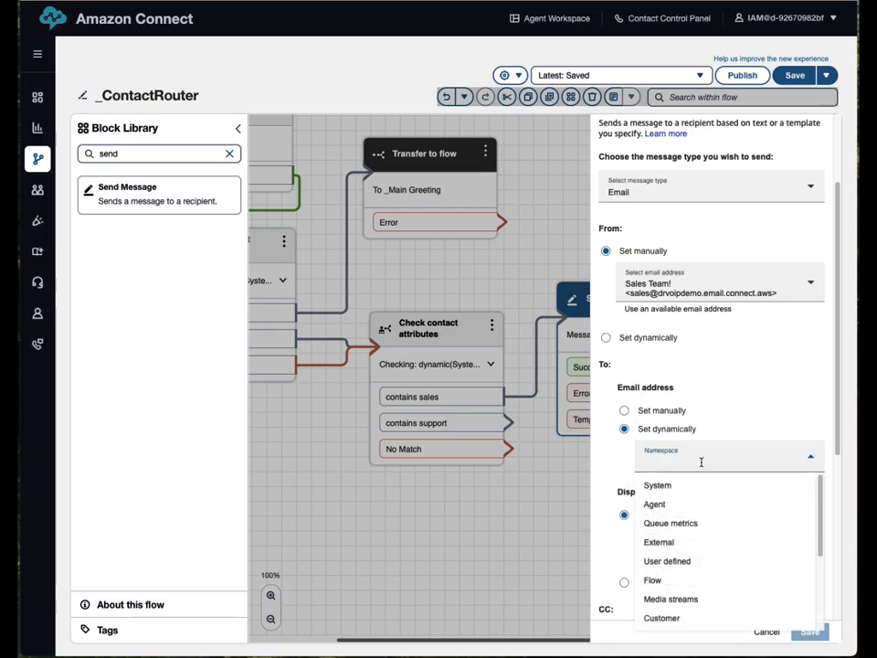
left_click(664, 489)
scroll(720, 493, "down", 1)
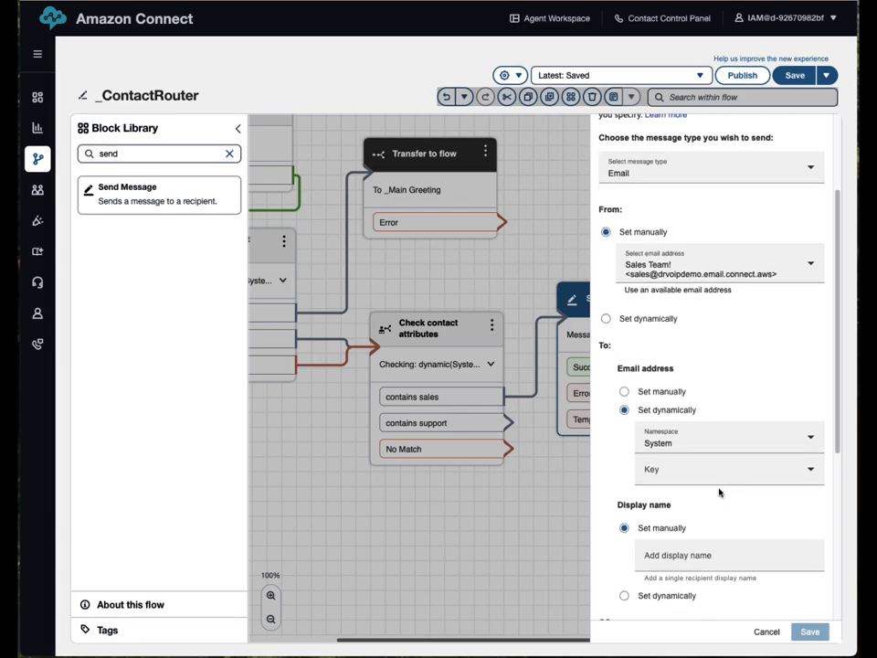
left_click(704, 465)
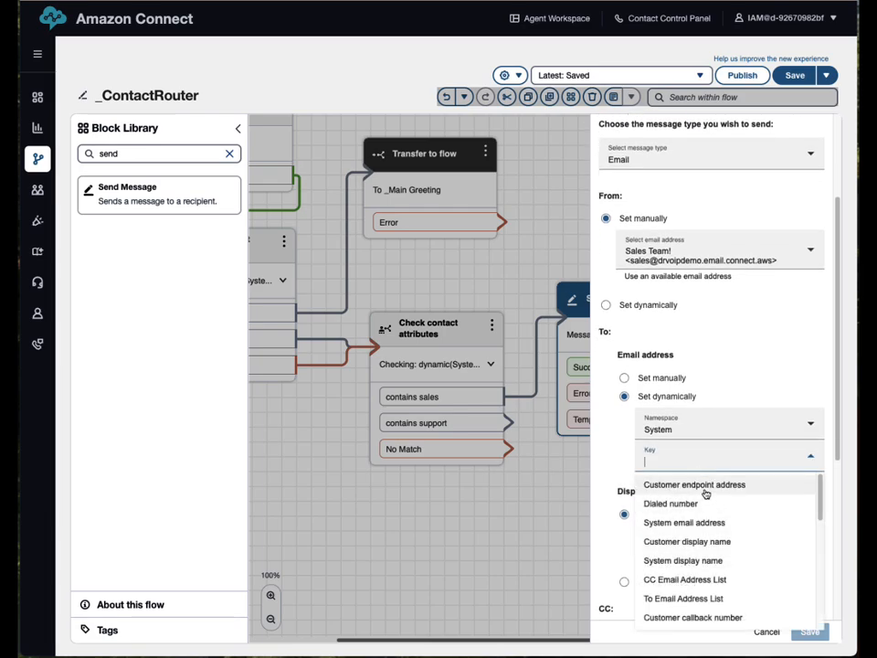
left_click(705, 485)
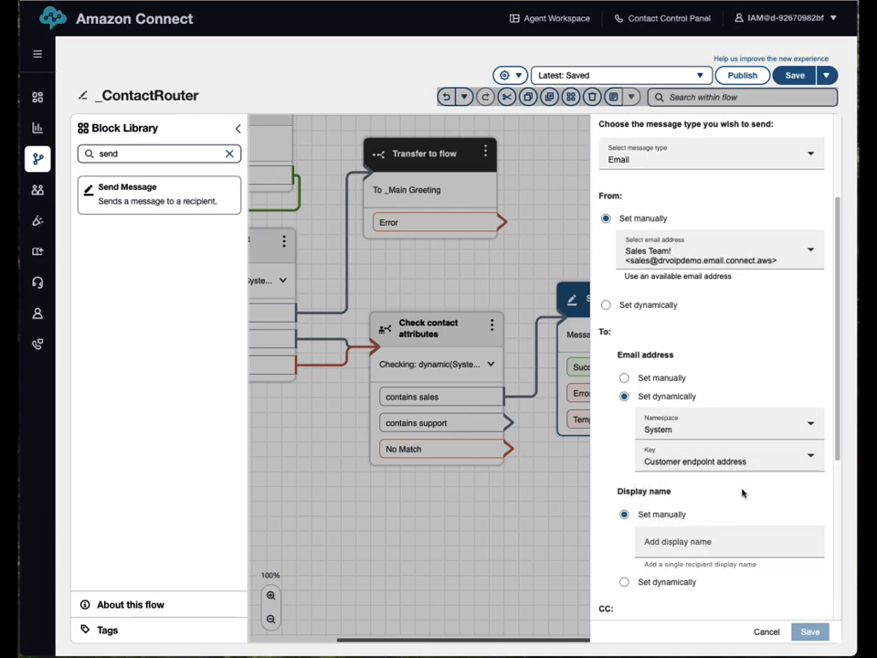
scroll(742, 492, "down", 2)
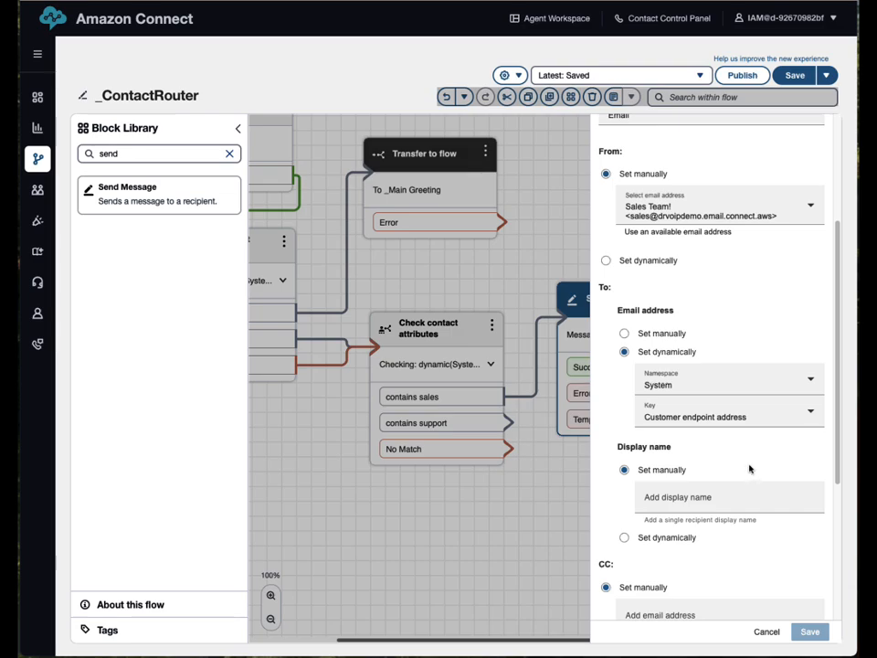
scroll(747, 467, "down", 3)
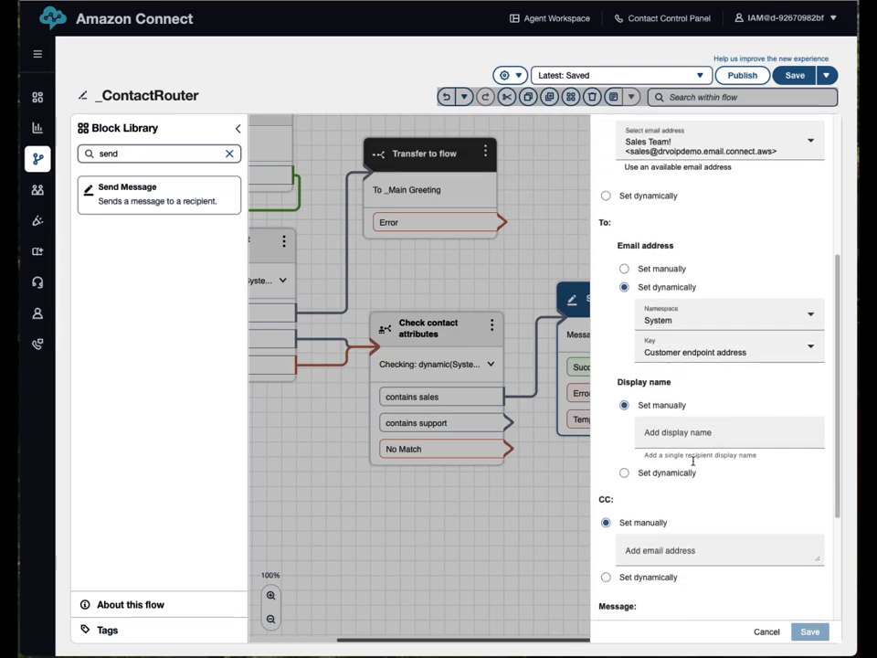
left_click(677, 434)
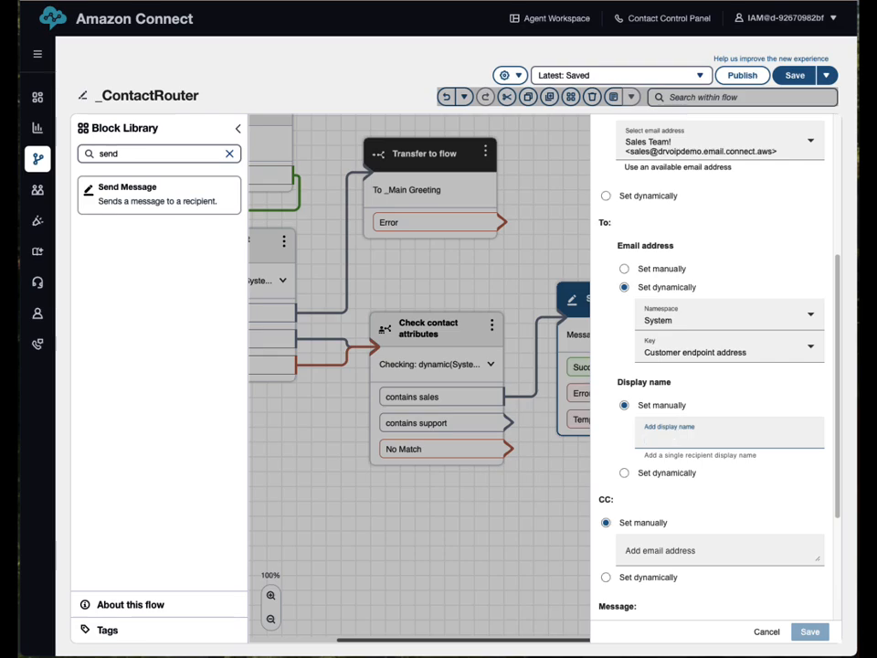
type("Sales")
scroll(755, 526, "down", 5)
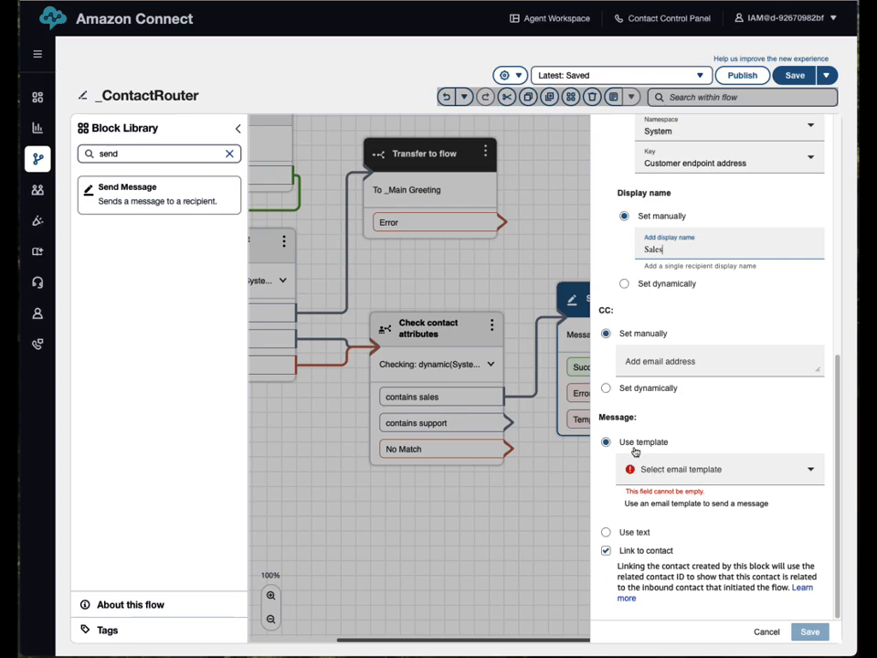
Use the Sales Auto Responder email template and save the block.
left_click(606, 533)
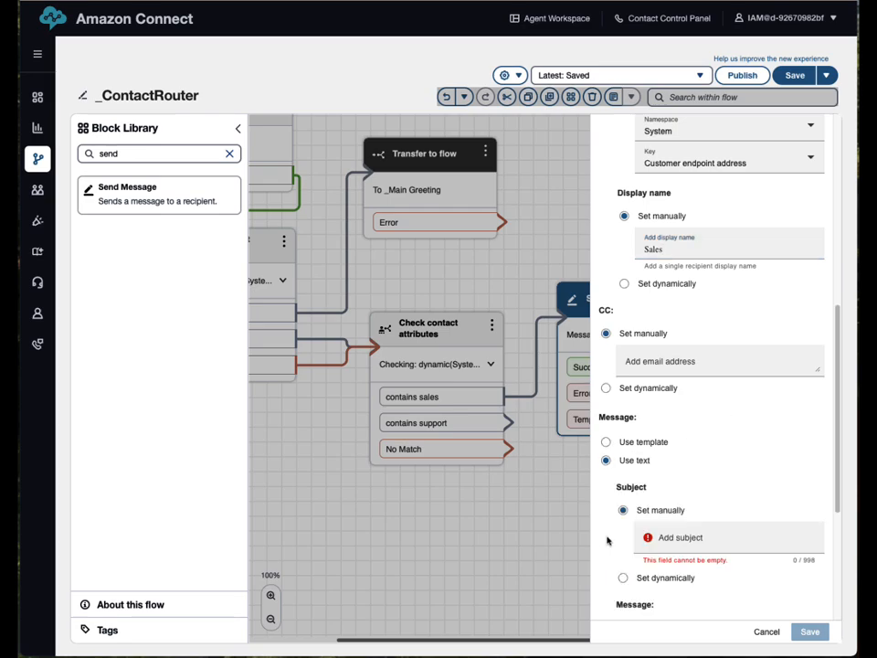
scroll(603, 548, "down", 3)
scroll(718, 474, "up", 5)
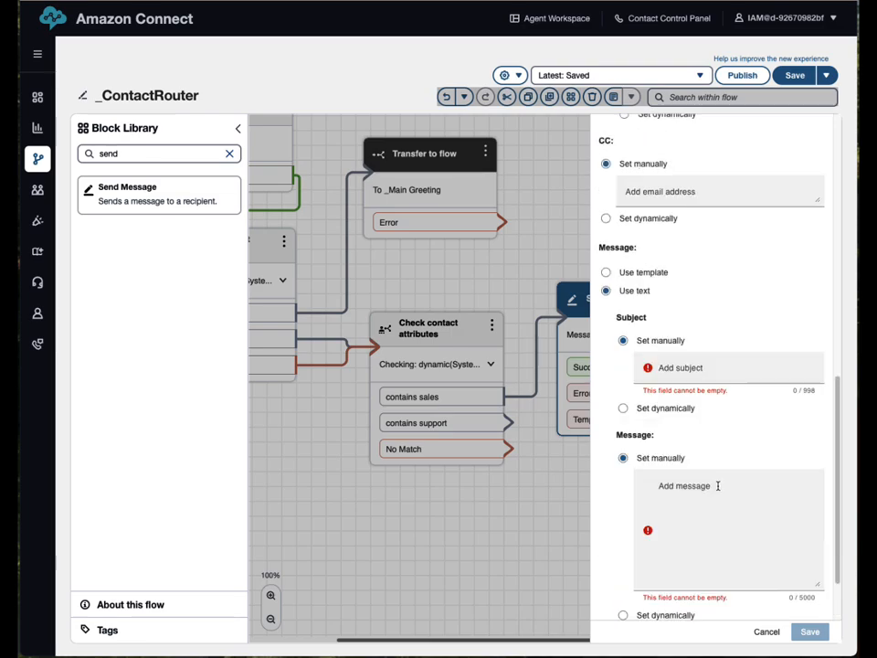
scroll(721, 495, "down", 1)
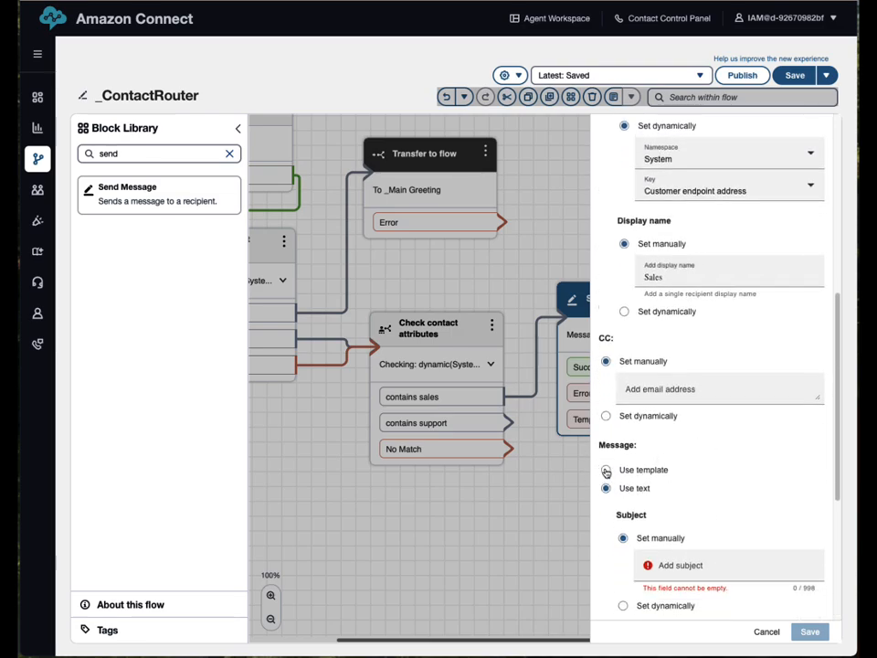
left_click(606, 470)
left_click(706, 501)
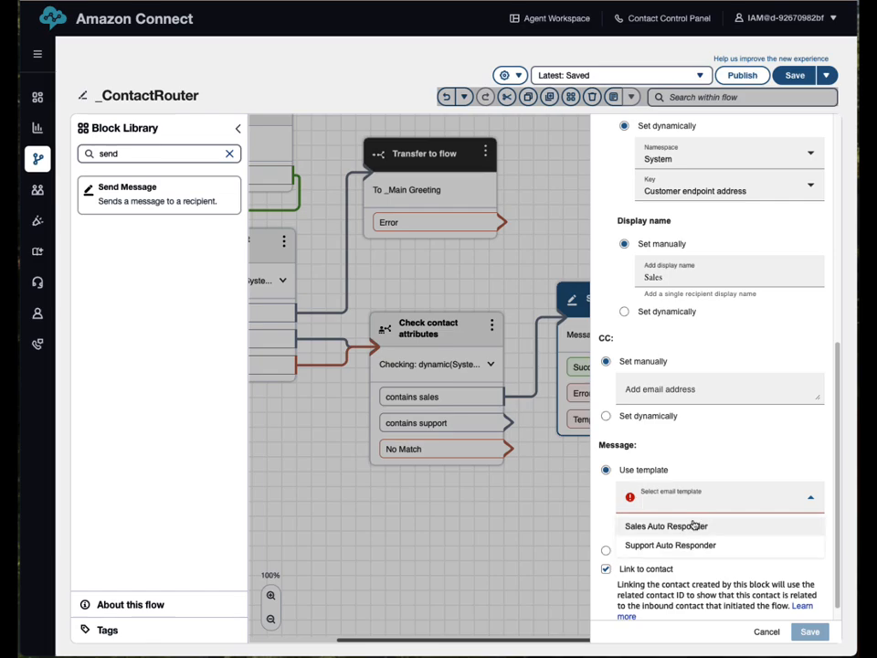
left_click(672, 526)
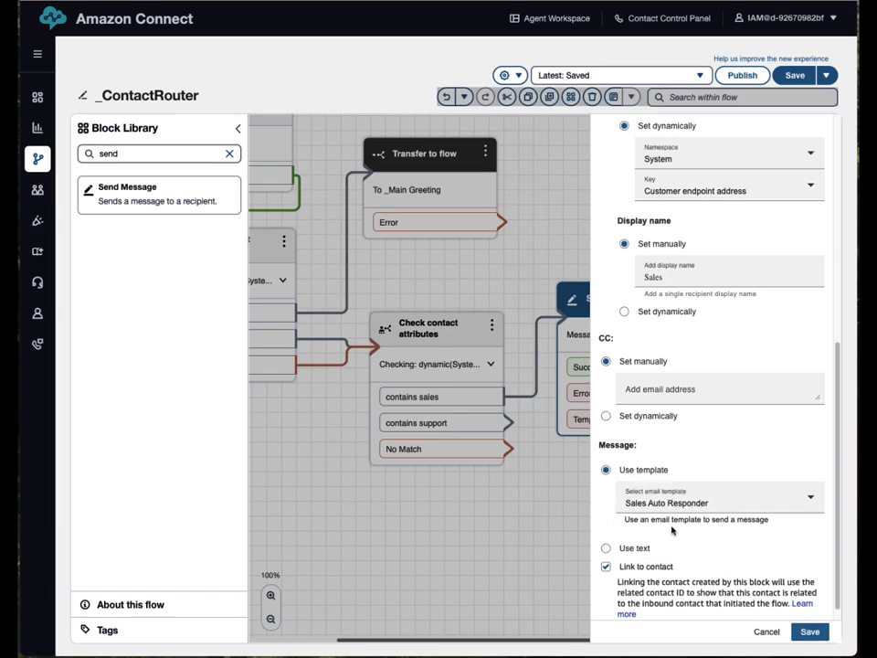
scroll(746, 530, "down", 1)
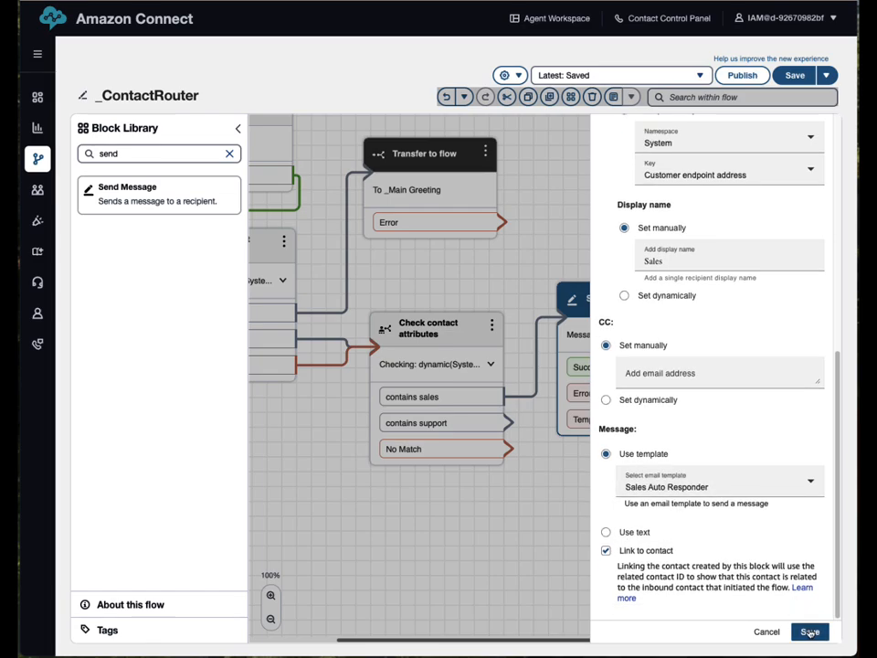
left_click(809, 631)
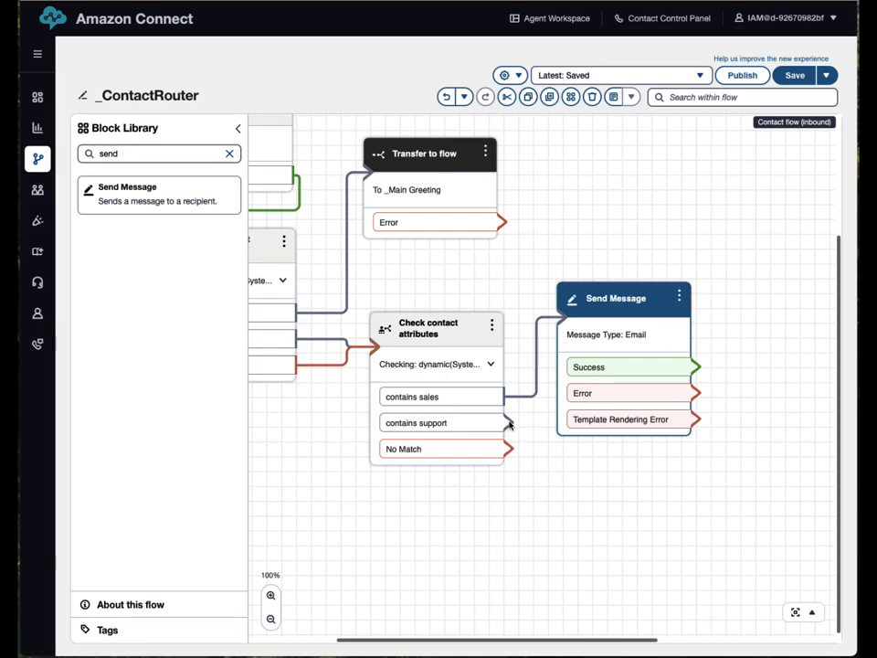
Add a second Send Message block below the first, connect contains support to it, and open its settings.
left_click_drag(509, 423, 592, 539)
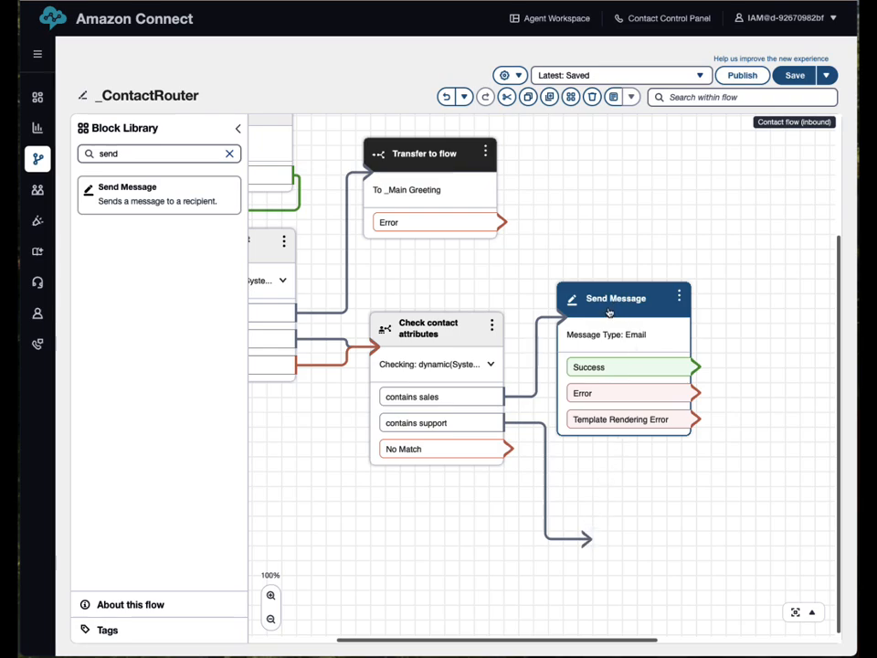
left_click_drag(137, 191, 672, 471)
left_click_drag(592, 539, 636, 498)
left_click(641, 475)
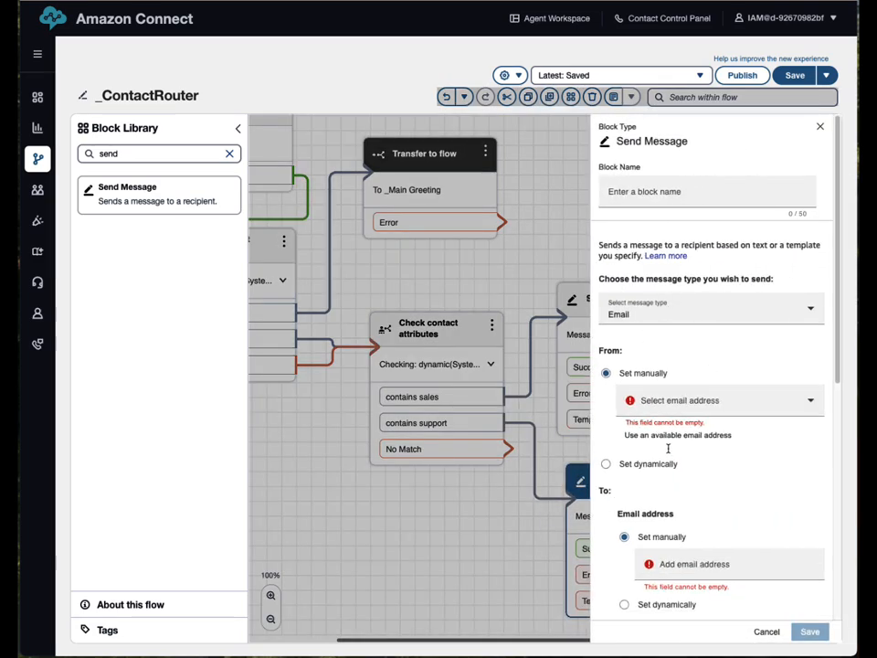
Send from the Support Team address to the dynamic System Customer endpoint address.
left_click(667, 404)
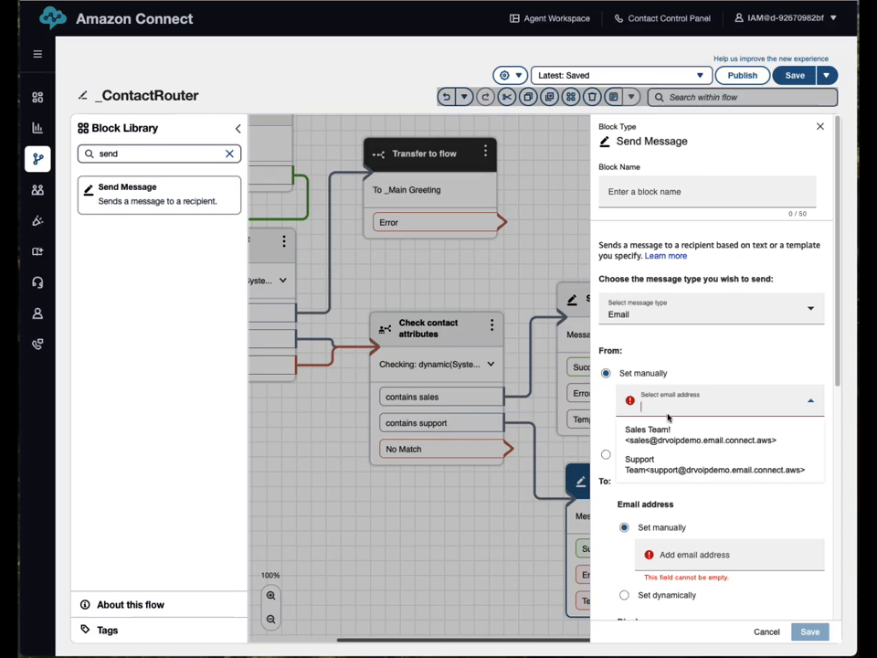
left_click(672, 463)
scroll(752, 498, "down", 3)
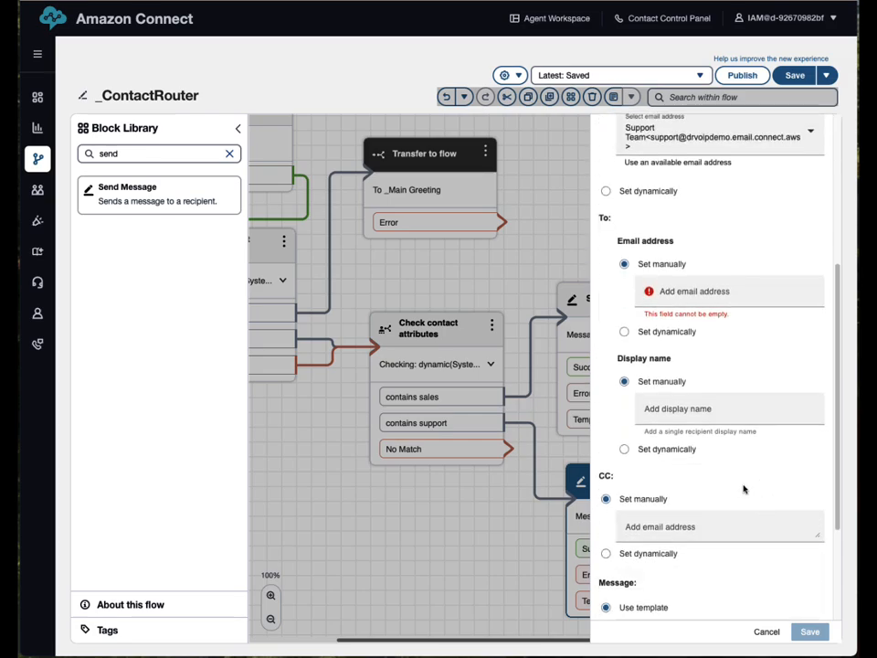
left_click(681, 292)
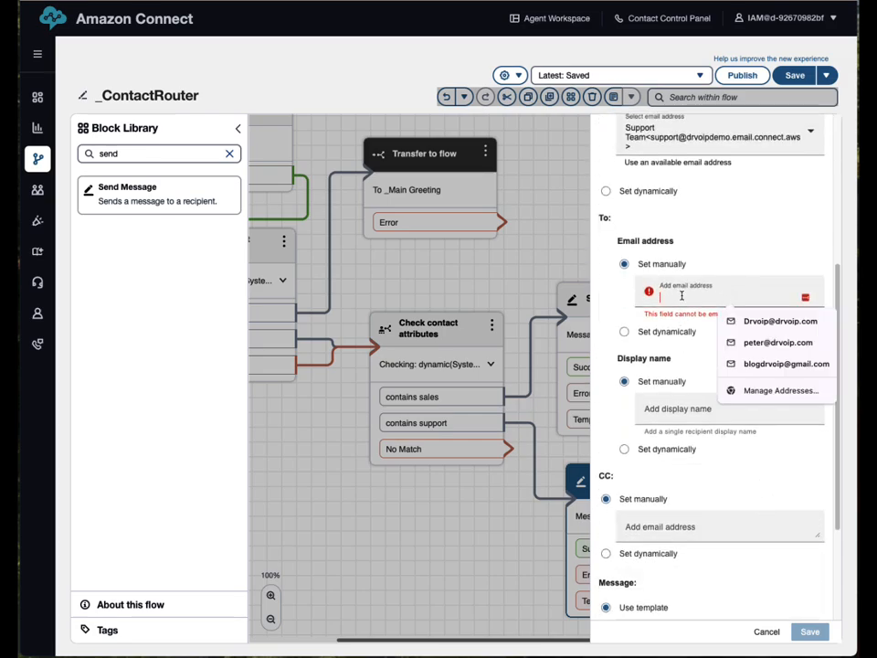
left_click(672, 332)
left_click(692, 316)
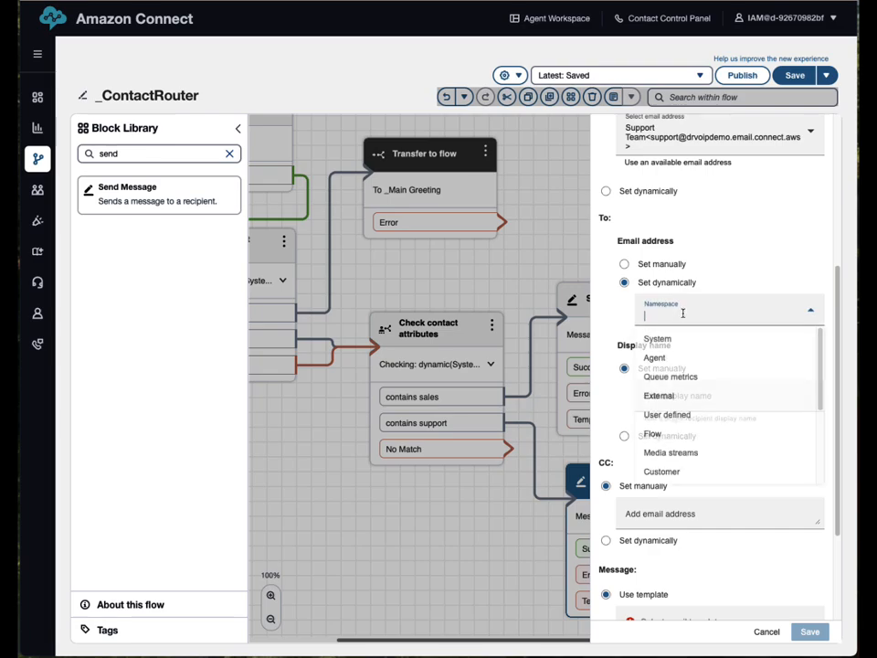
left_click(676, 340)
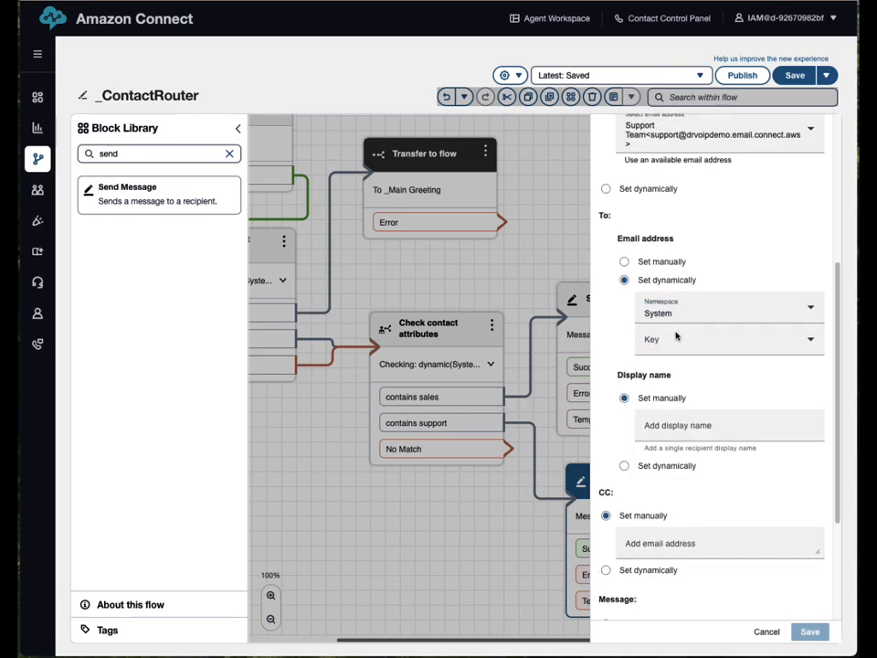
left_click(678, 340)
left_click(686, 368)
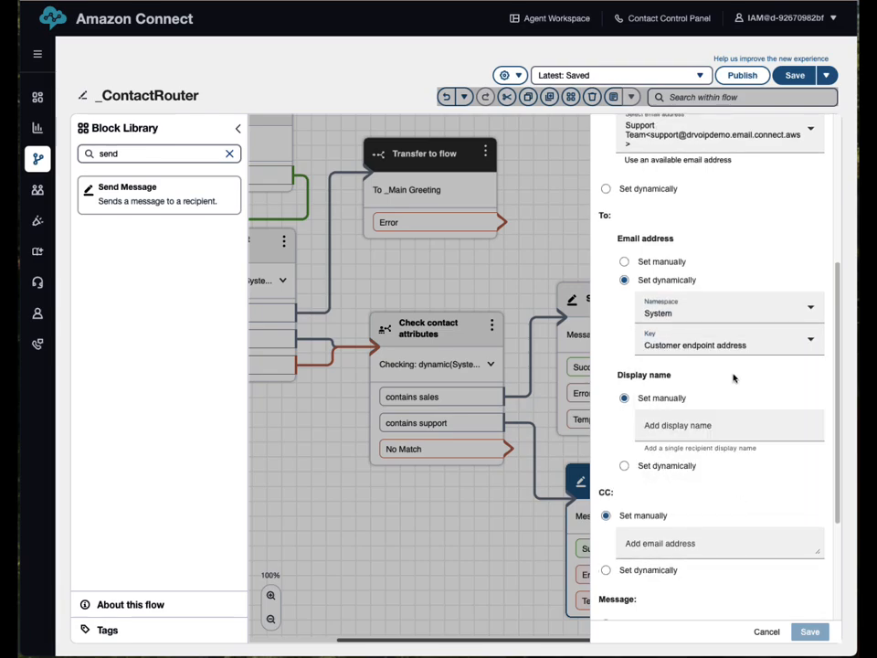
Choose the Support Auto Responder template and save the second Send Message block.
scroll(745, 396, "down", 3)
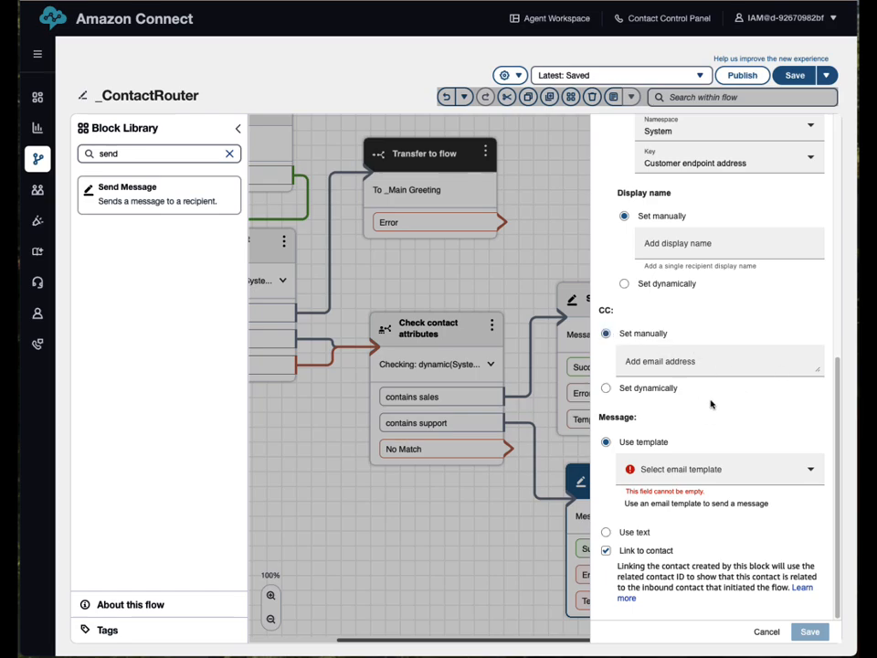
left_click(695, 470)
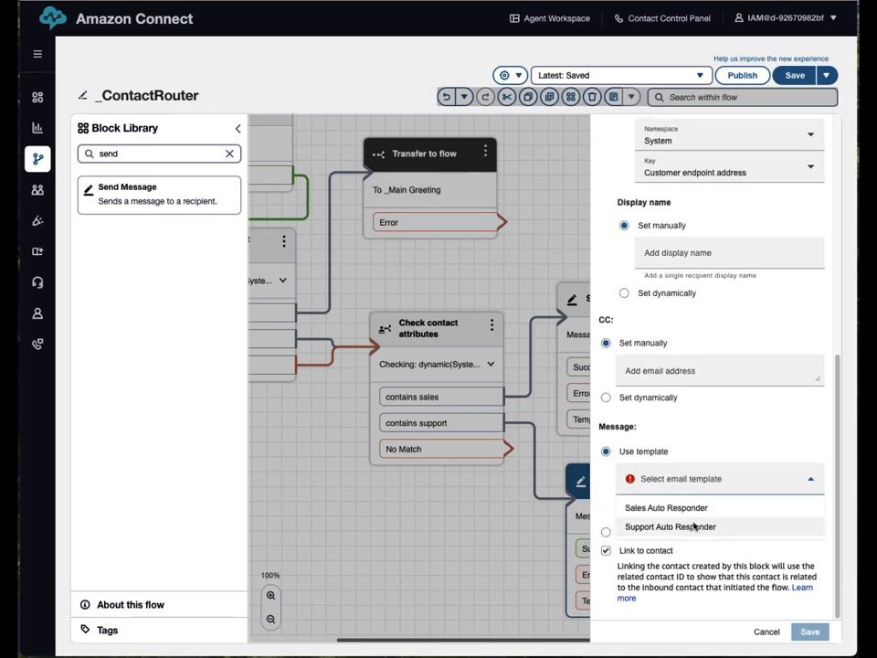
left_click(695, 526)
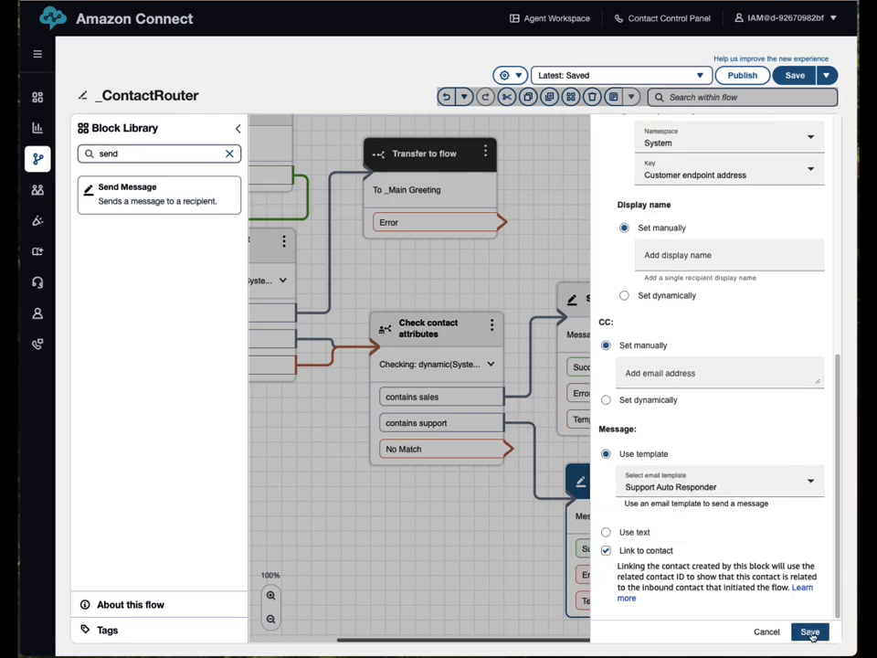
left_click(809, 631)
left_click_drag(453, 592, 550, 615)
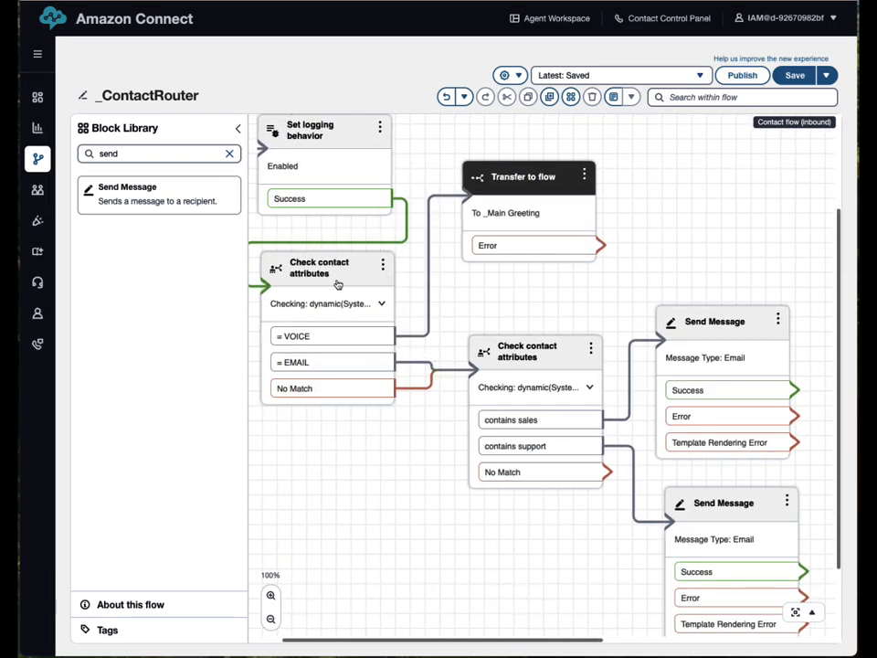
Bring both Send Message blocks into view and clear the 'send' query from the Block Library search.
left_click_drag(347, 267, 346, 275)
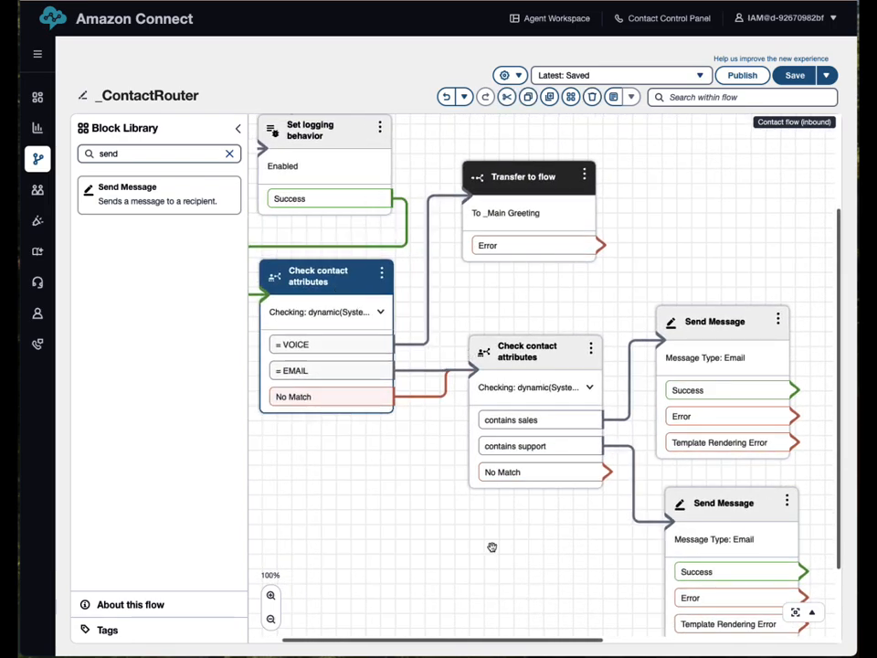
left_click_drag(531, 568, 436, 545)
left_click(618, 322)
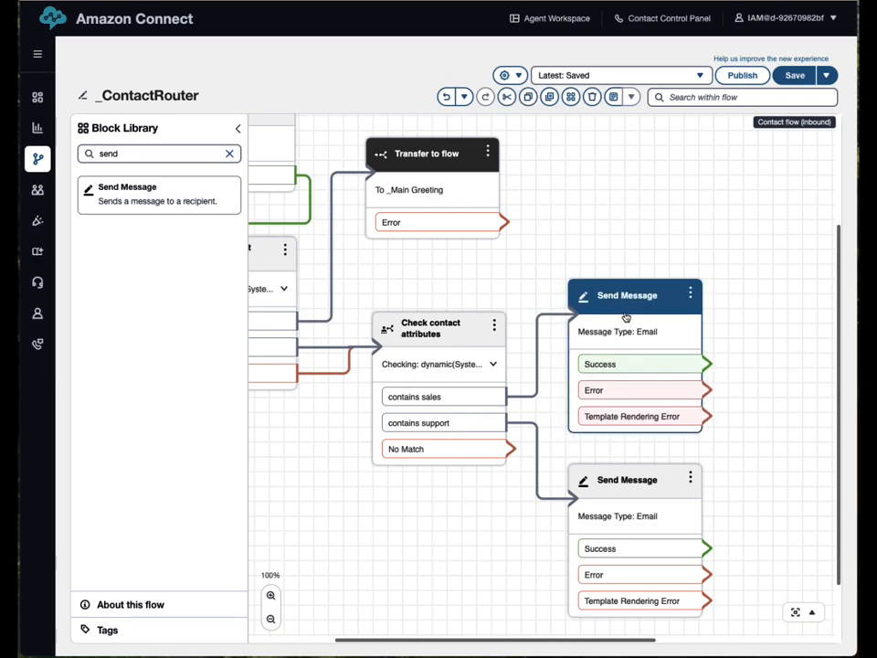
left_click_drag(475, 574, 350, 555)
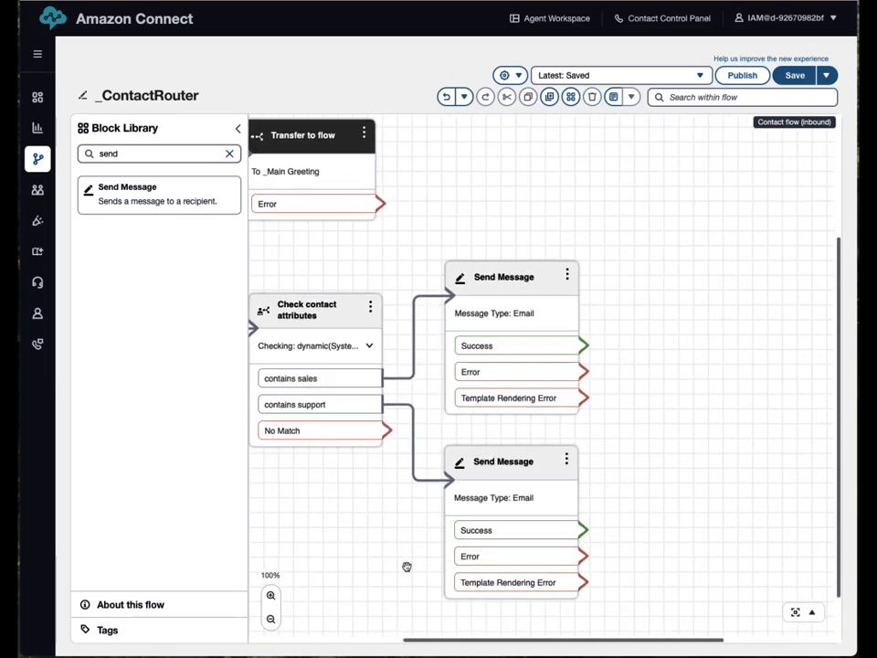
left_click(141, 153)
left_click(228, 156)
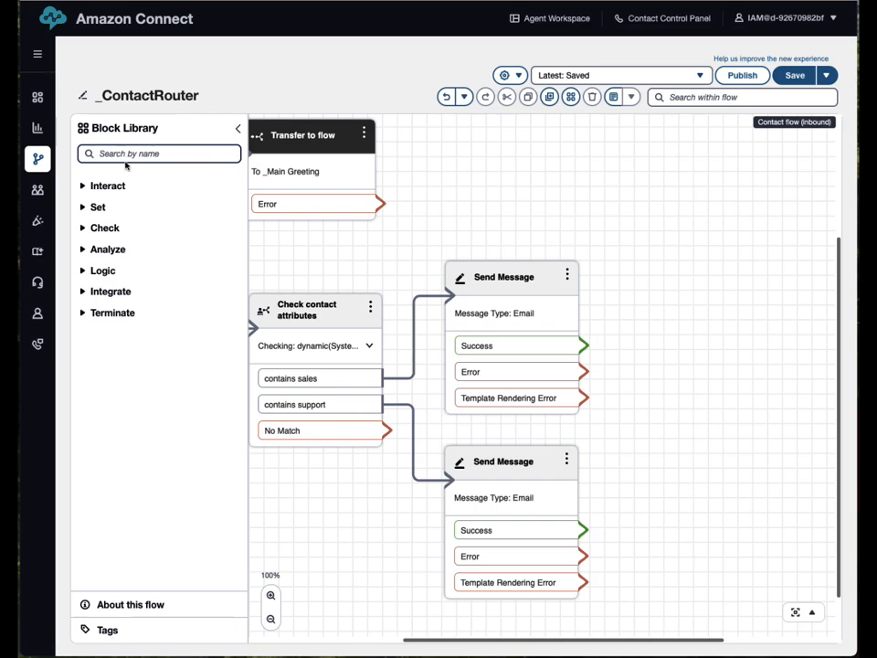
Add two Set working queue blocks and wire the upper Send Message's Success output into the first.
left_click(98, 209)
scroll(175, 409, "down", 4)
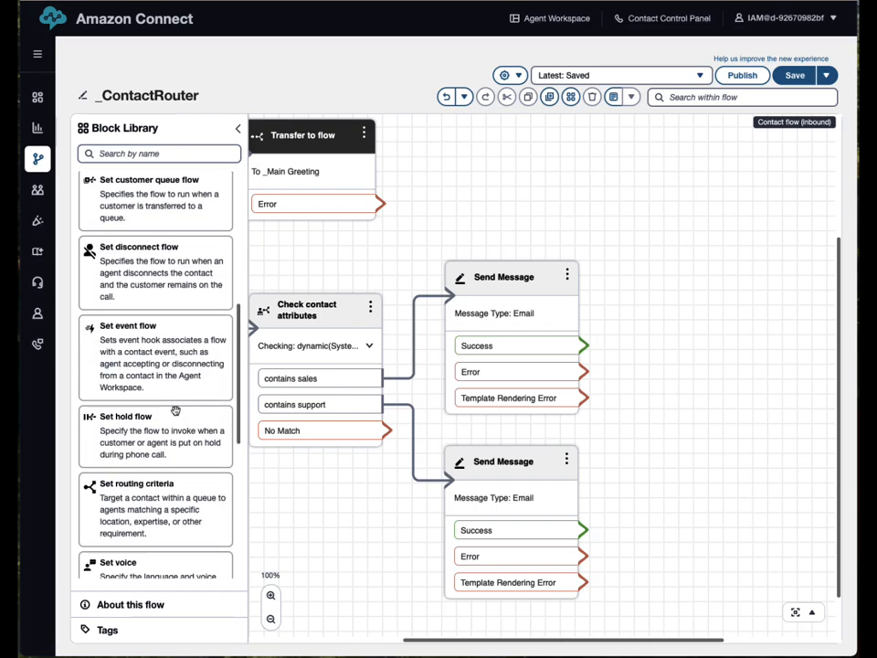
scroll(168, 413, "down", 1)
scroll(168, 413, "down", 3)
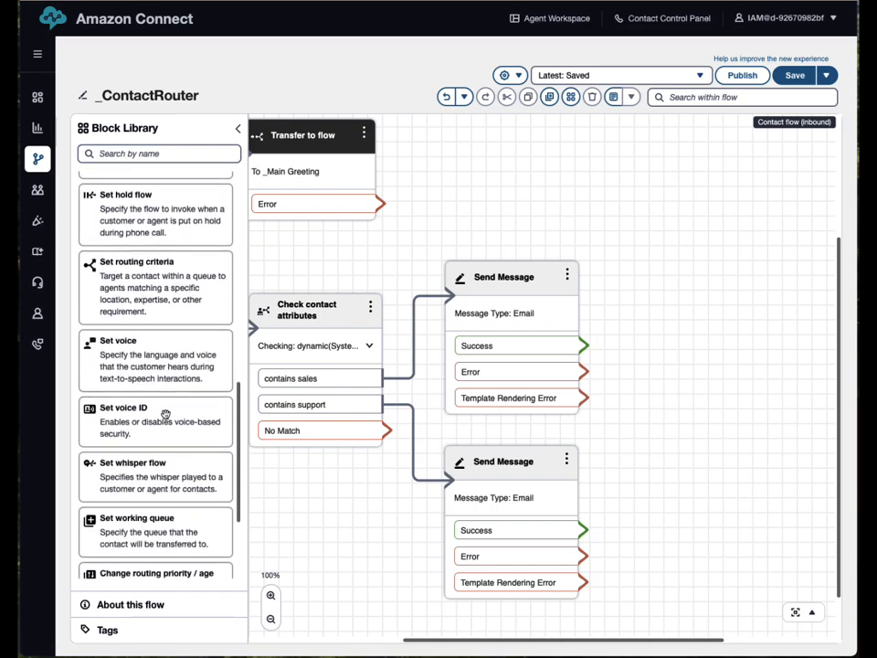
left_click(147, 521)
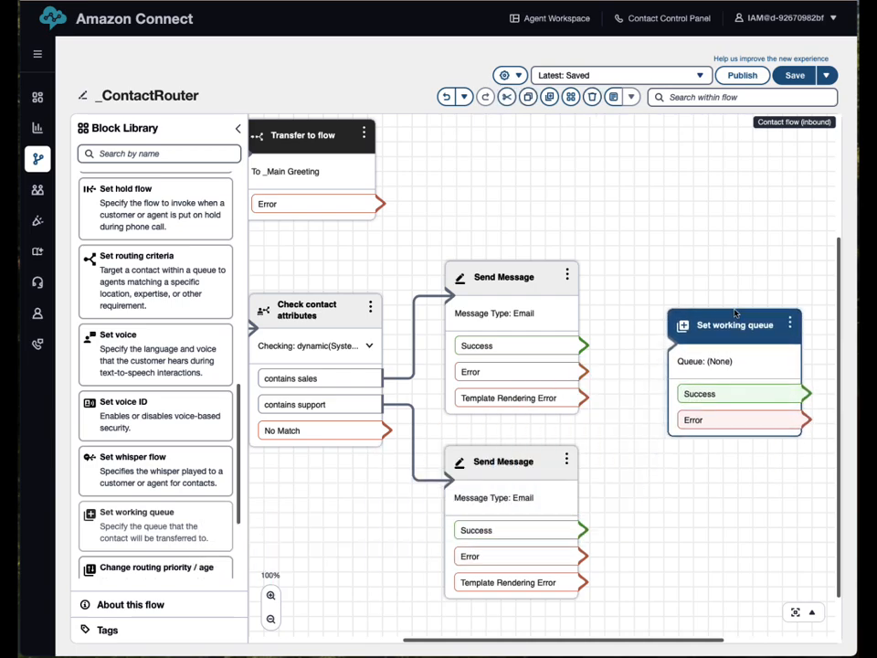
left_click(122, 525)
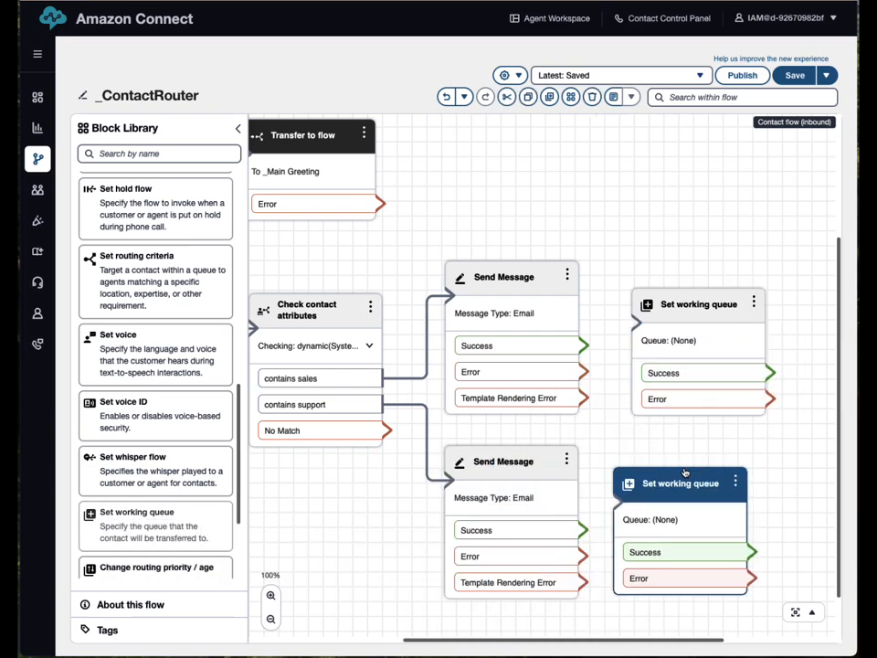
left_click_drag(586, 347, 659, 332)
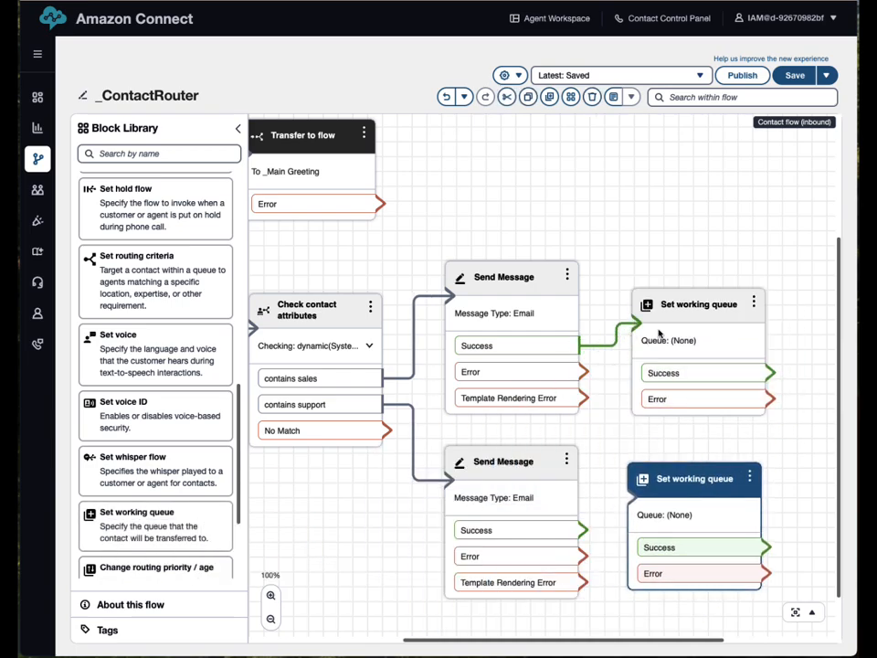
Set the upper Set working queue block to the E_Sales queue.
double_click(677, 311)
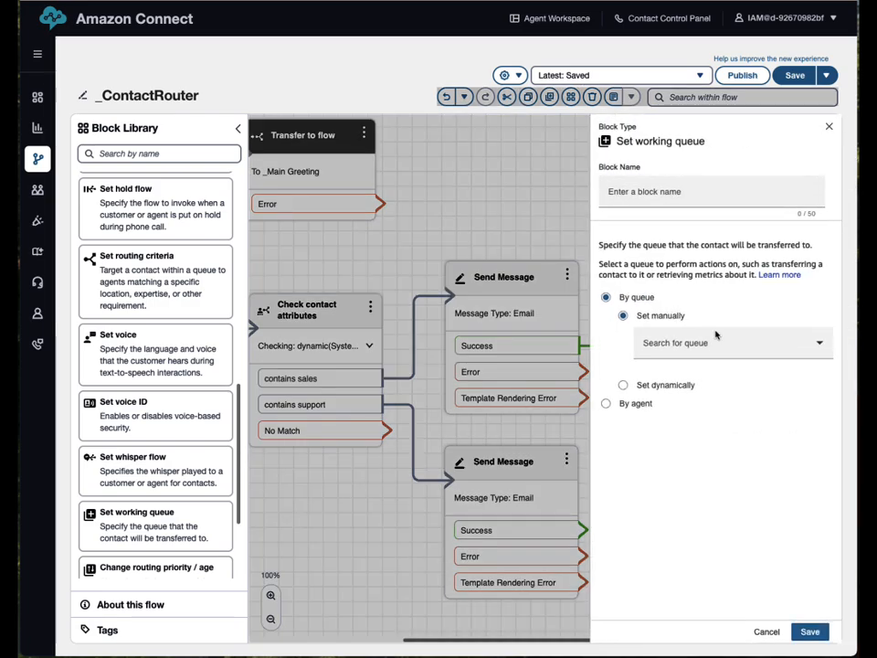
left_click(703, 344)
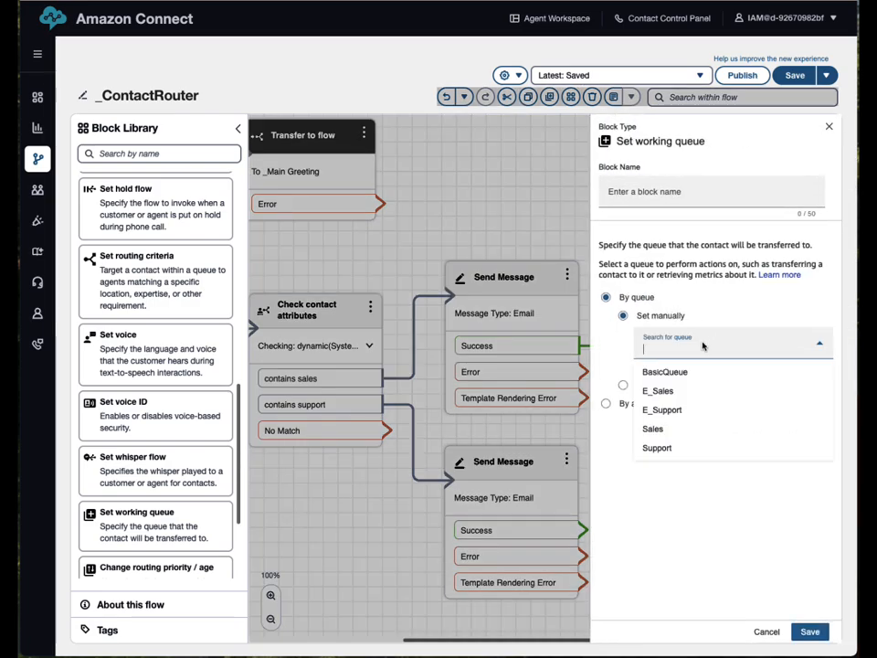
left_click(672, 393)
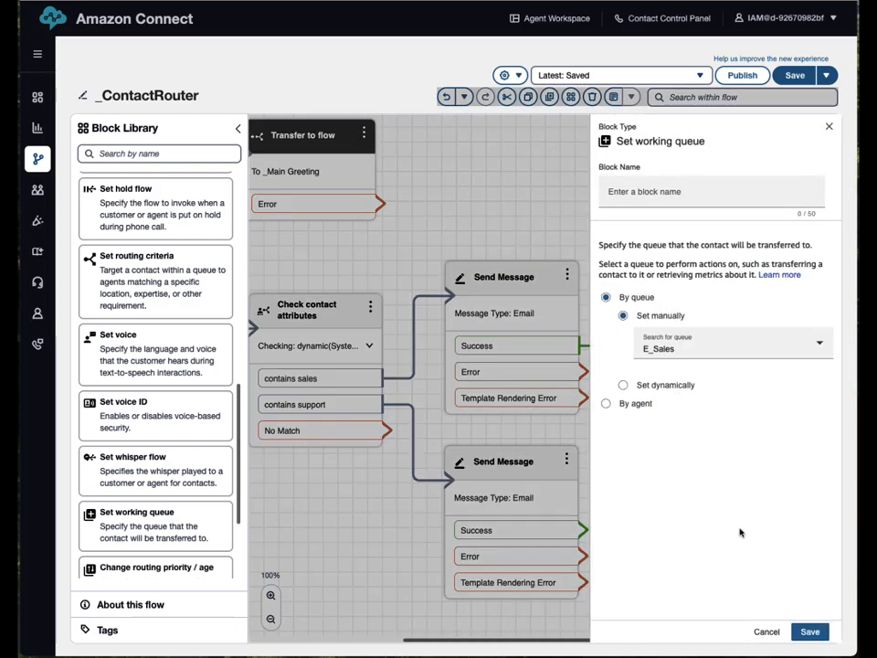
left_click(809, 633)
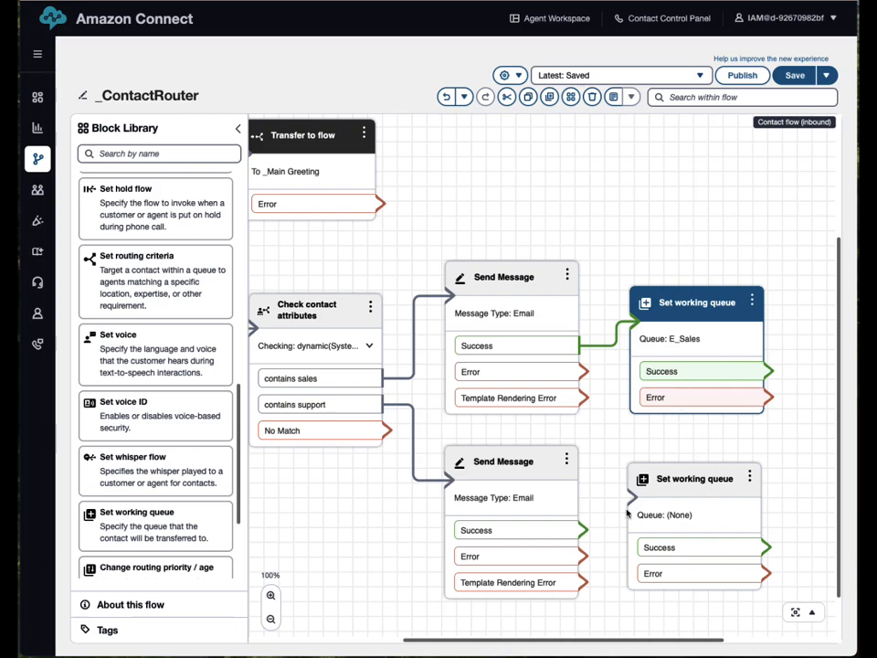
Wire the lower Send Message's Success into the second queue block and set it to E_Support.
left_click_drag(589, 535, 633, 498)
left_click(675, 477)
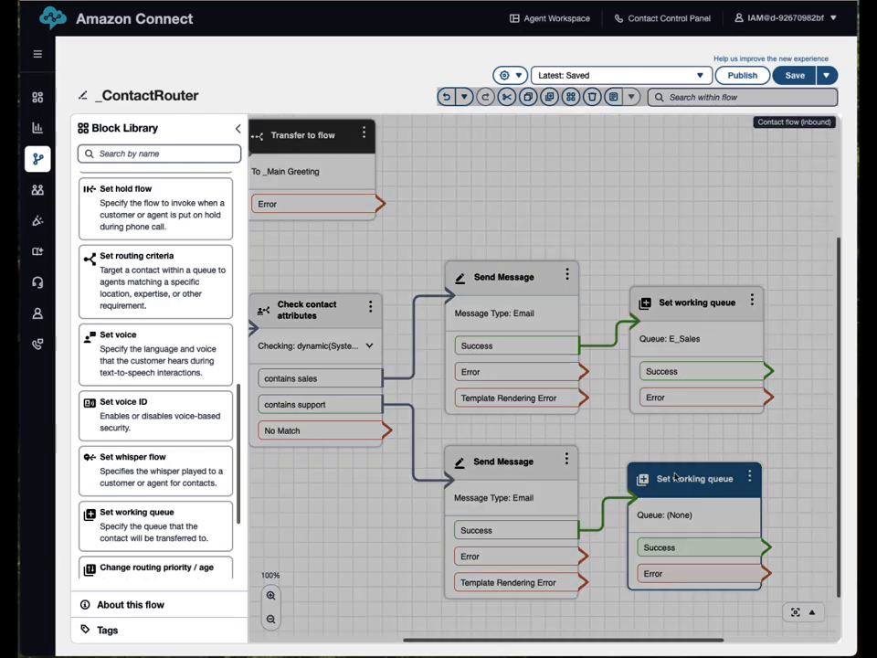
left_click(699, 345)
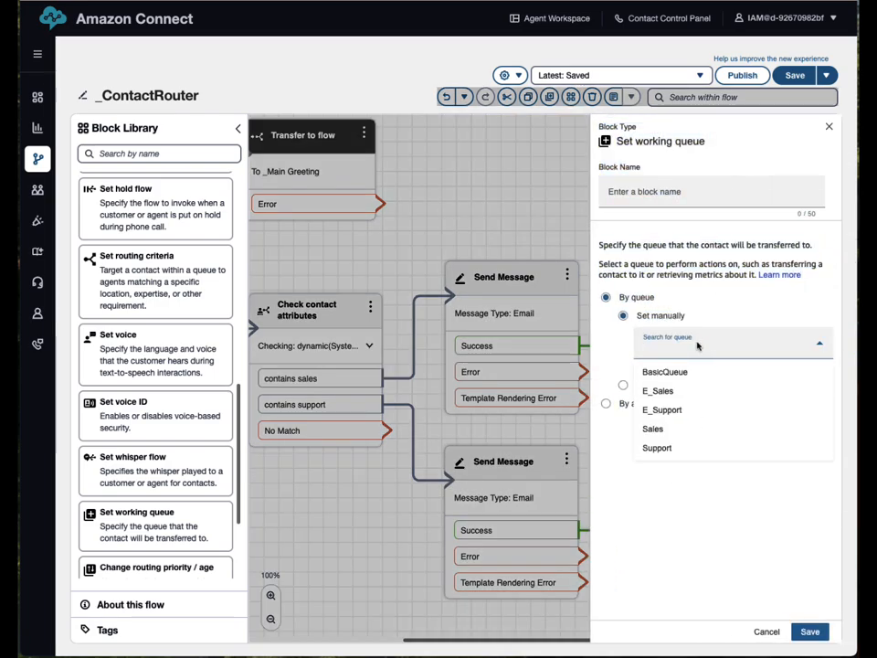
left_click(681, 411)
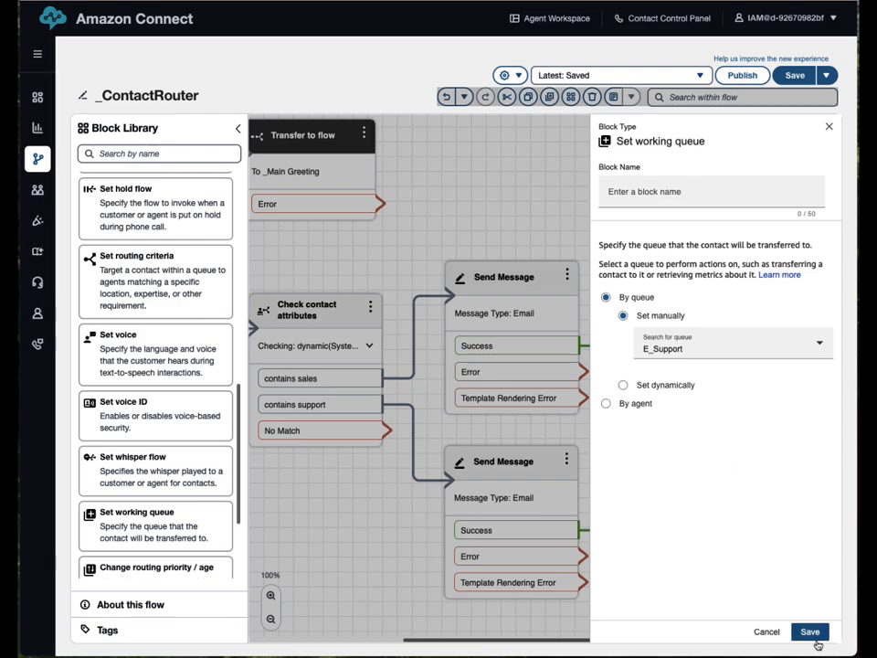
left_click(811, 632)
left_click_drag(718, 194, 627, 158)
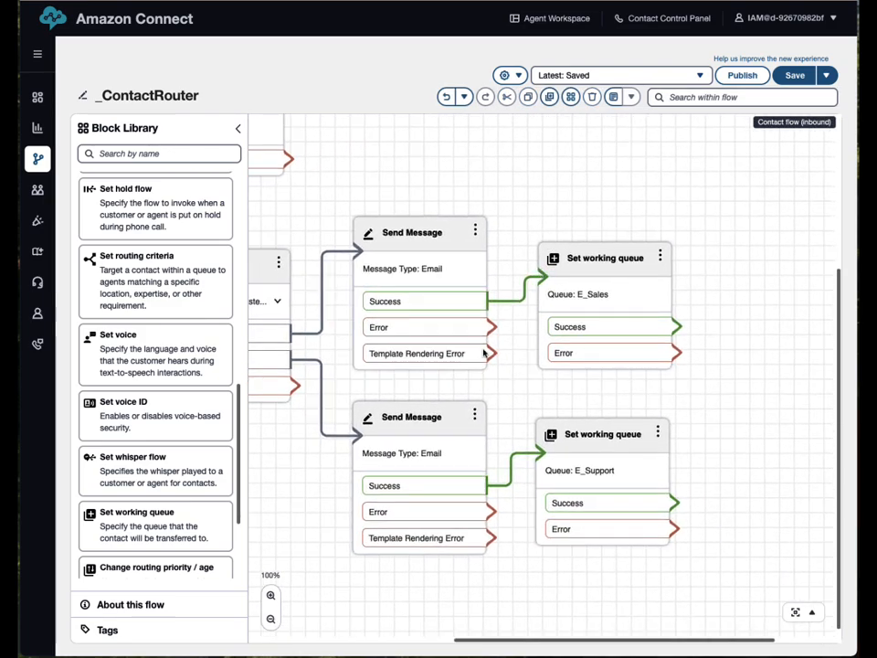
Route each Send Message's Error and Template Rendering Error outputs into its E_Sales or E_Support block.
left_click_drag(491, 327, 546, 277)
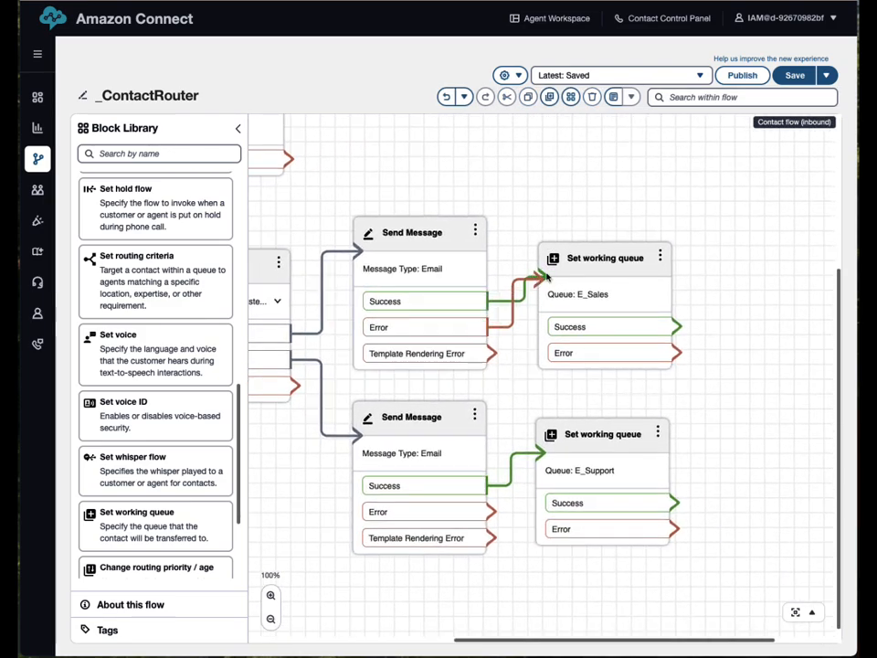
mouse_move(535, 279)
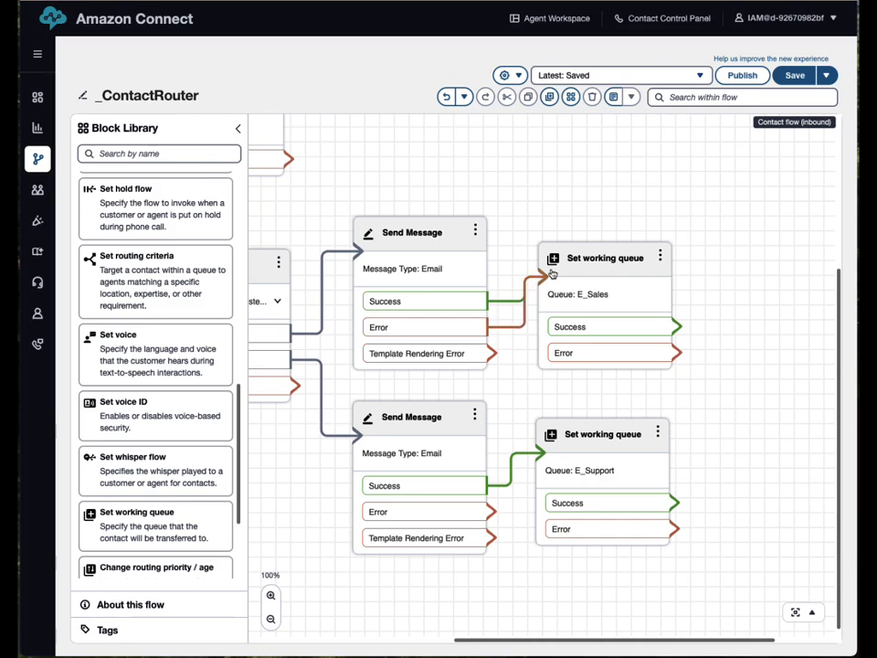
left_click_drag(493, 355, 544, 276)
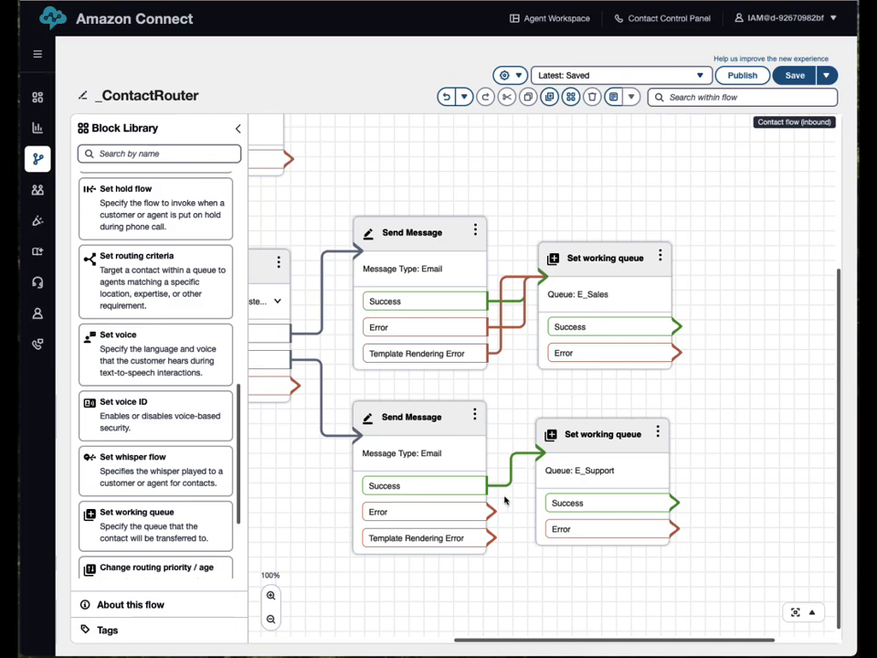
left_click_drag(491, 512, 542, 453)
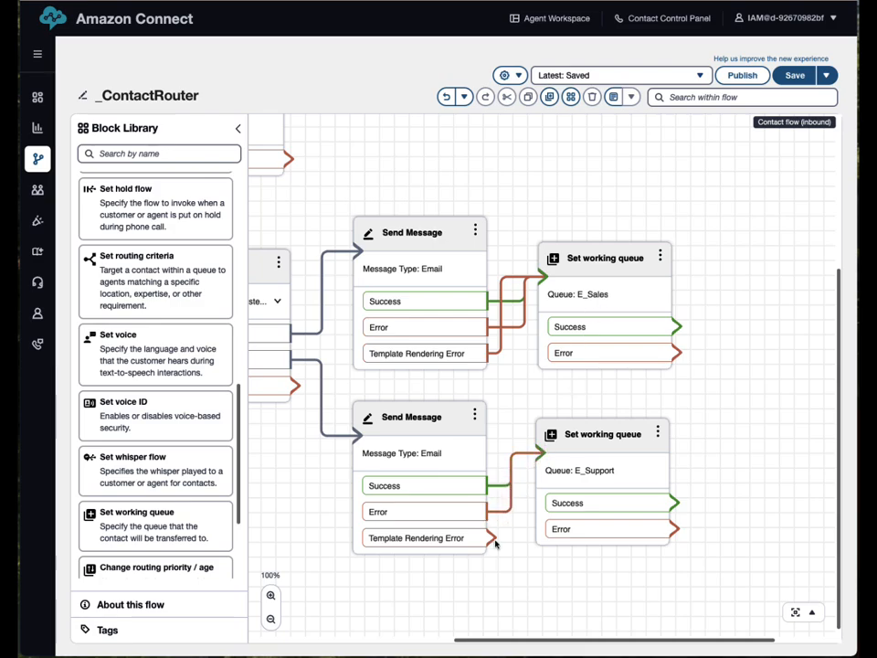
left_click_drag(493, 538, 540, 462)
left_click_drag(718, 396, 583, 399)
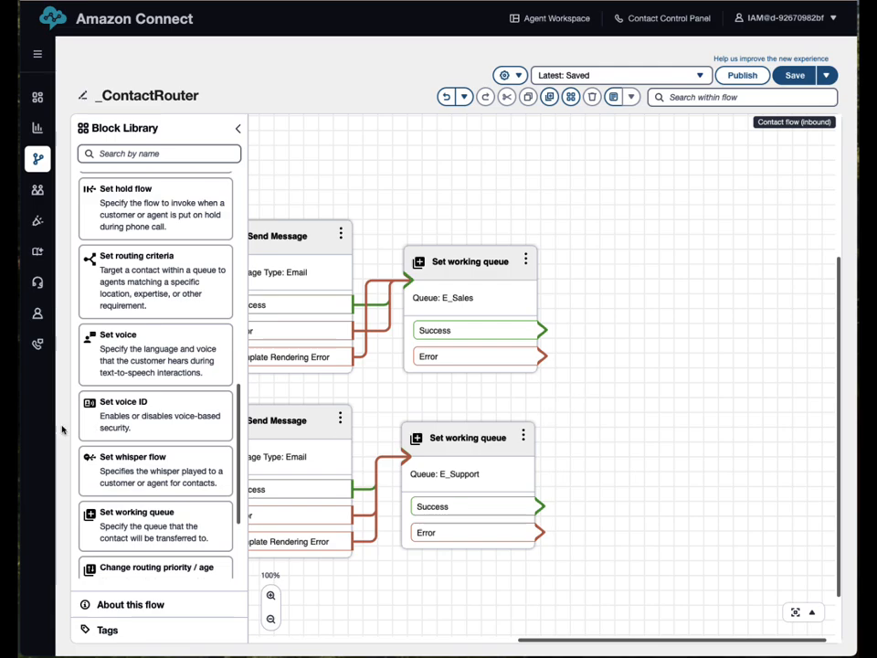
Add a Transfer to queue block and wire both queue blocks' success and error outputs into it.
scroll(106, 402, "down", 3)
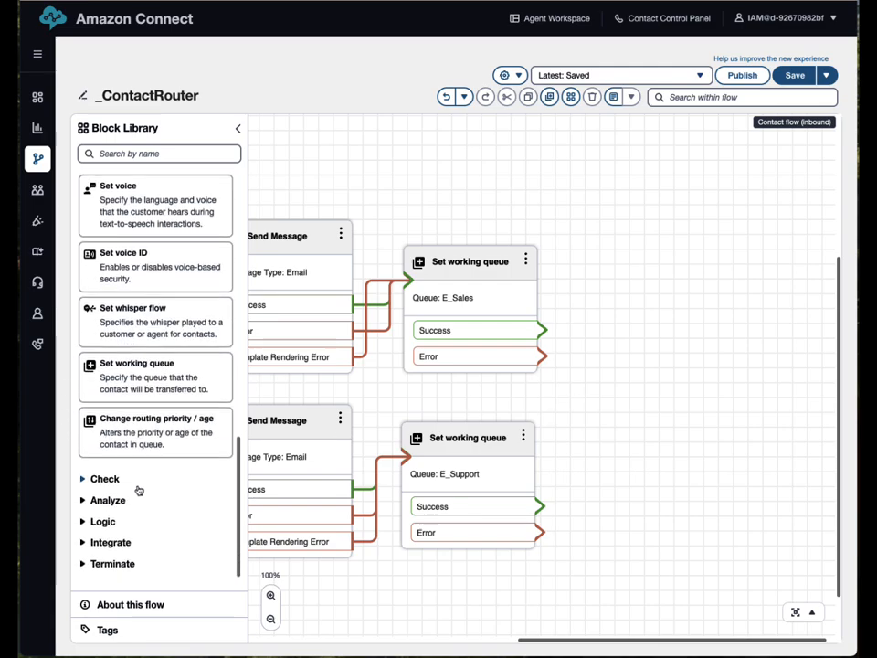
left_click(111, 564)
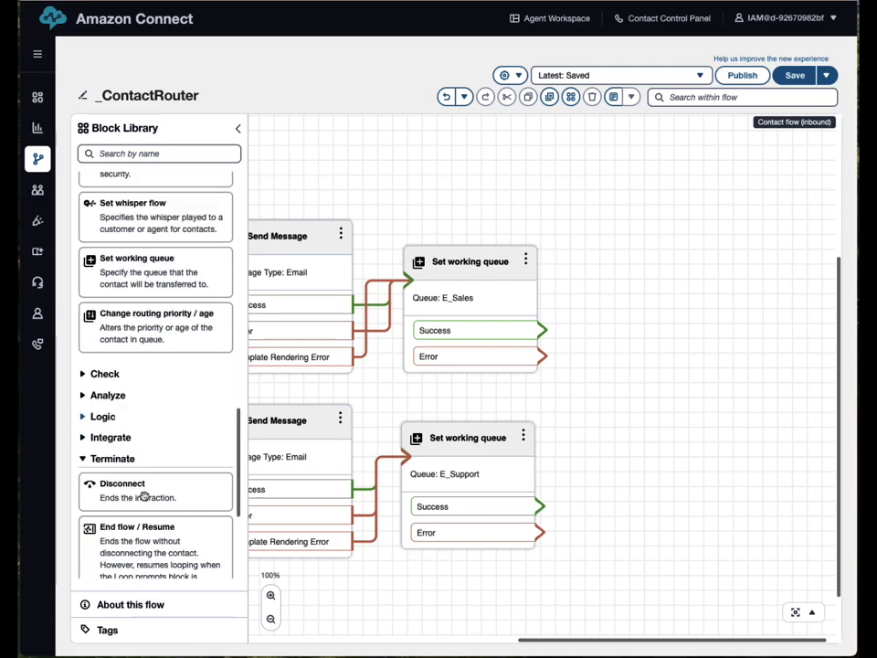
scroll(137, 512, "down", 3)
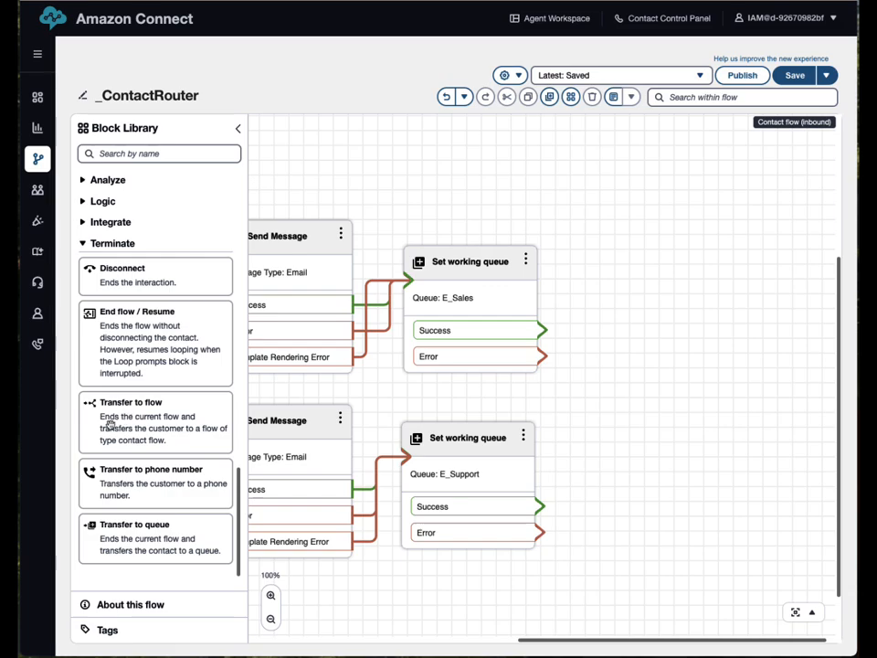
left_click_drag(130, 536, 692, 356)
left_click_drag(601, 343, 645, 365)
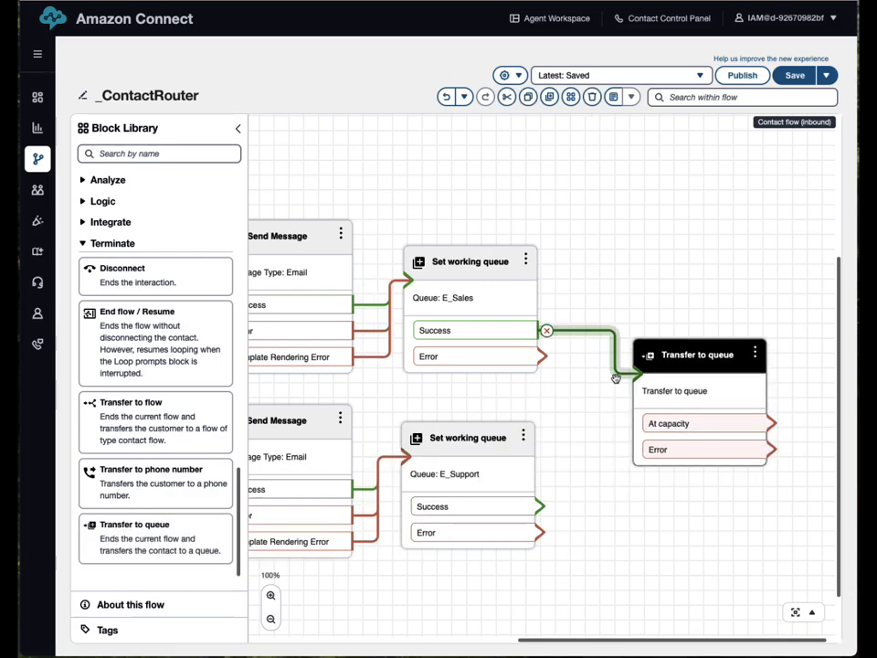
left_click_drag(543, 357, 644, 373)
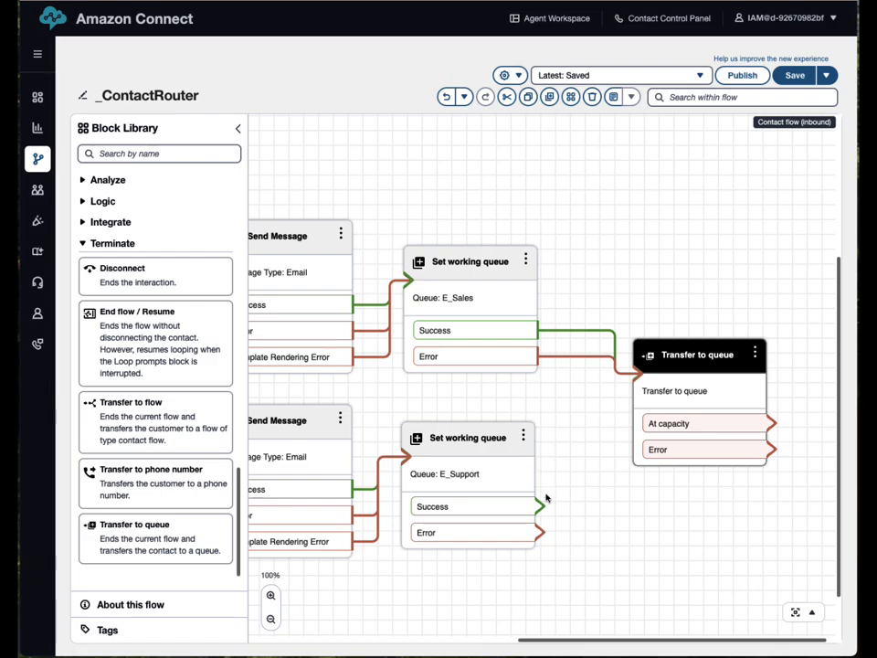
left_click_drag(539, 508, 642, 371)
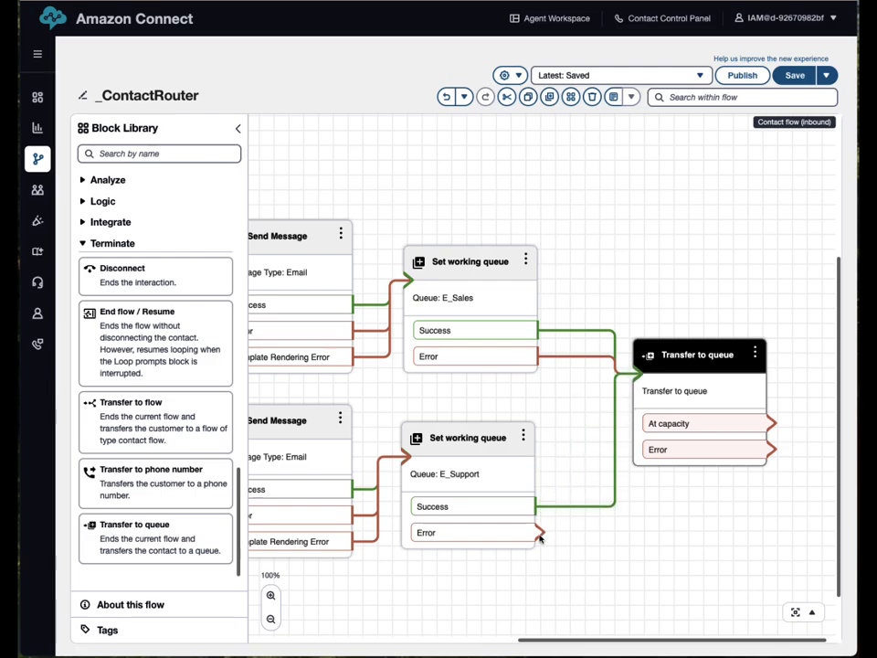
left_click_drag(539, 532, 642, 371)
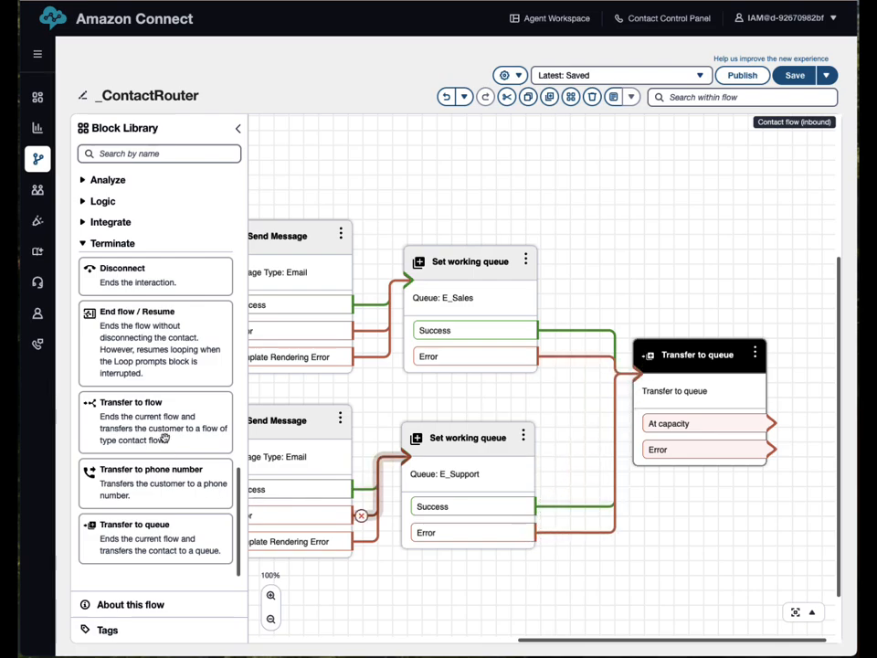
Add a Disconnect block and connect Transfer to queue's At capacity output to it.
left_click_drag(119, 271, 714, 253)
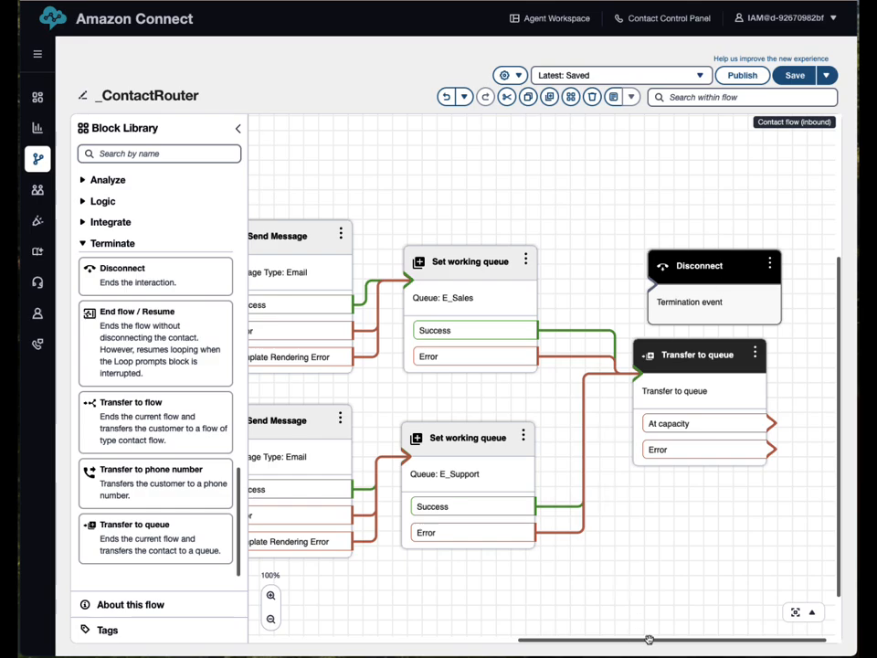
scroll(539, 525, "right", 2)
scroll(586, 596, "right", 2)
left_click_drag(584, 246, 728, 397)
left_click_drag(640, 392, 667, 413)
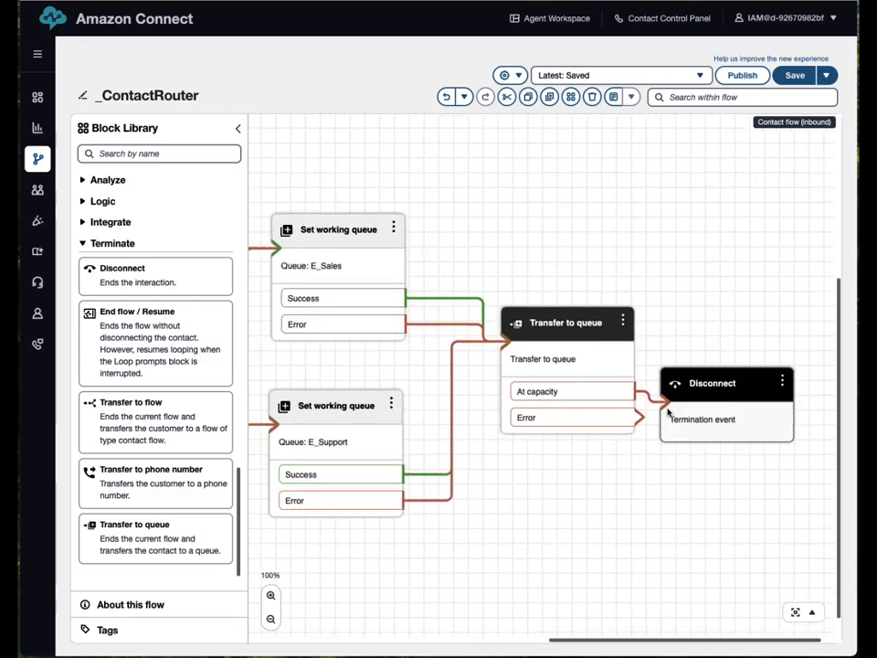
Pan the canvas to bring the Transfer to flow block and Set working queue blocks into view.
scroll(257, 293, "left", 4)
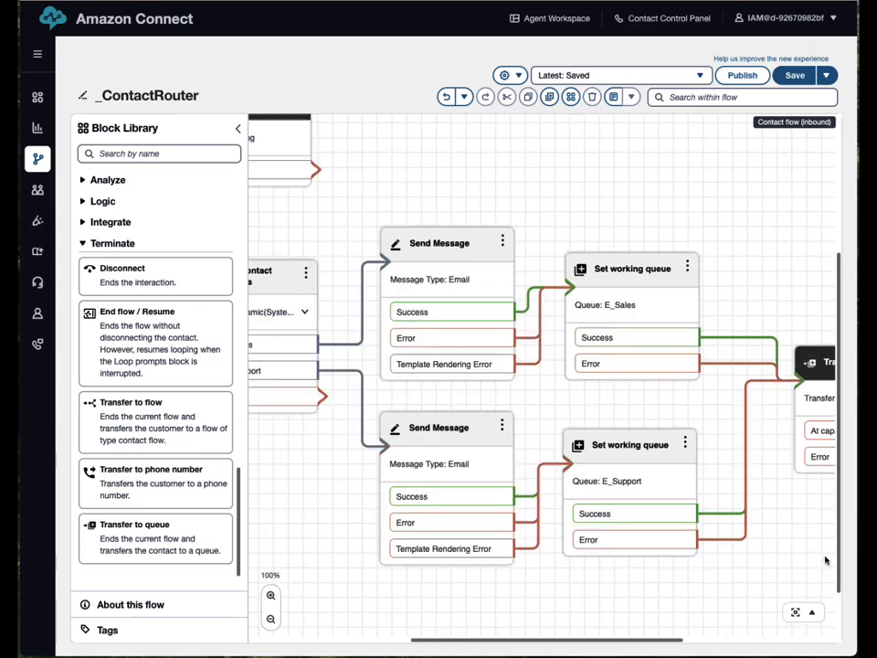
scroll(256, 292, "left", 5)
scroll(256, 292, "up", 3)
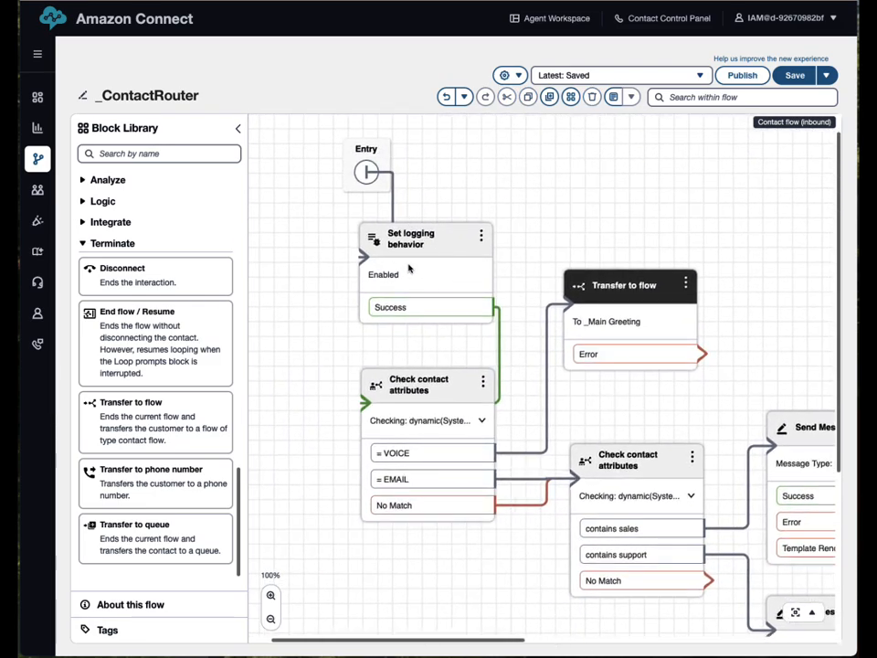
mouse_move(472, 308)
mouse_move(415, 465)
left_click_drag(474, 600, 354, 407)
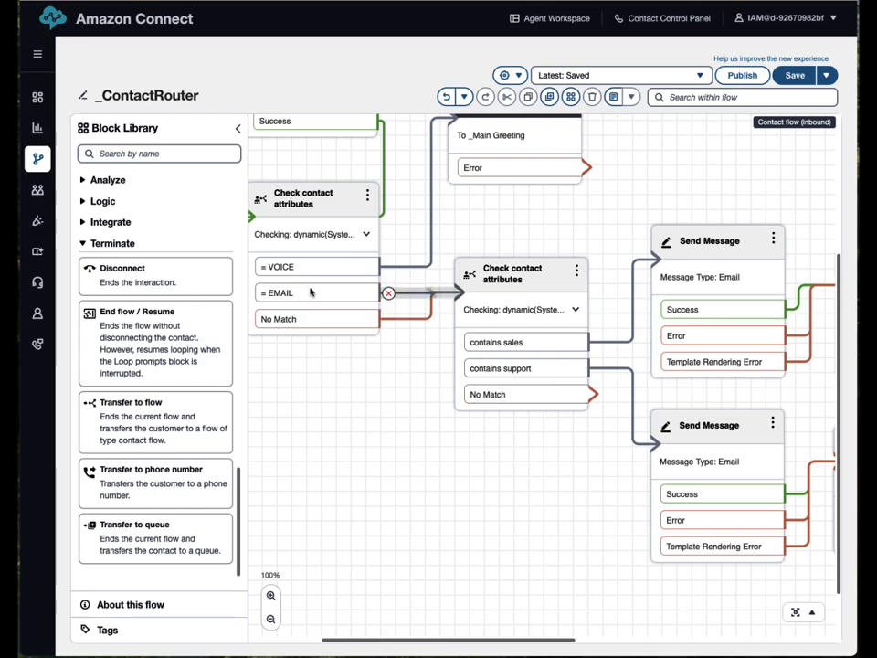
mouse_move(387, 316)
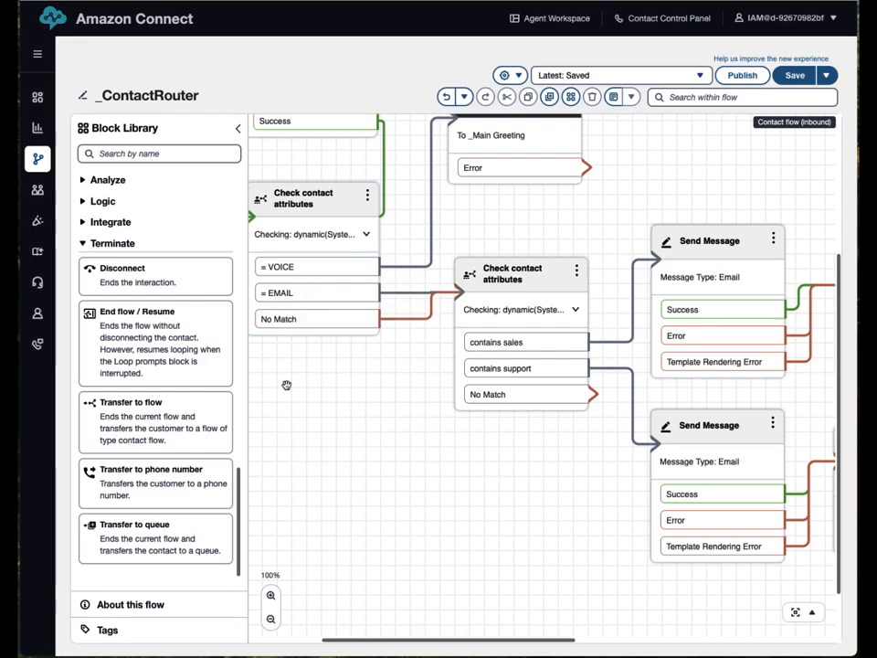
left_click_drag(358, 449, 348, 491)
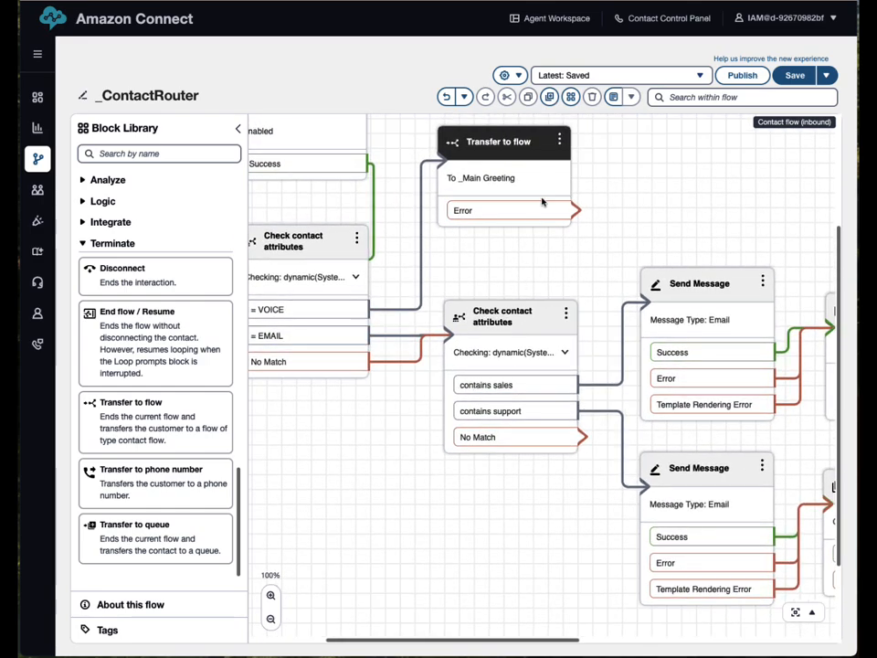
left_click_drag(688, 173, 671, 182)
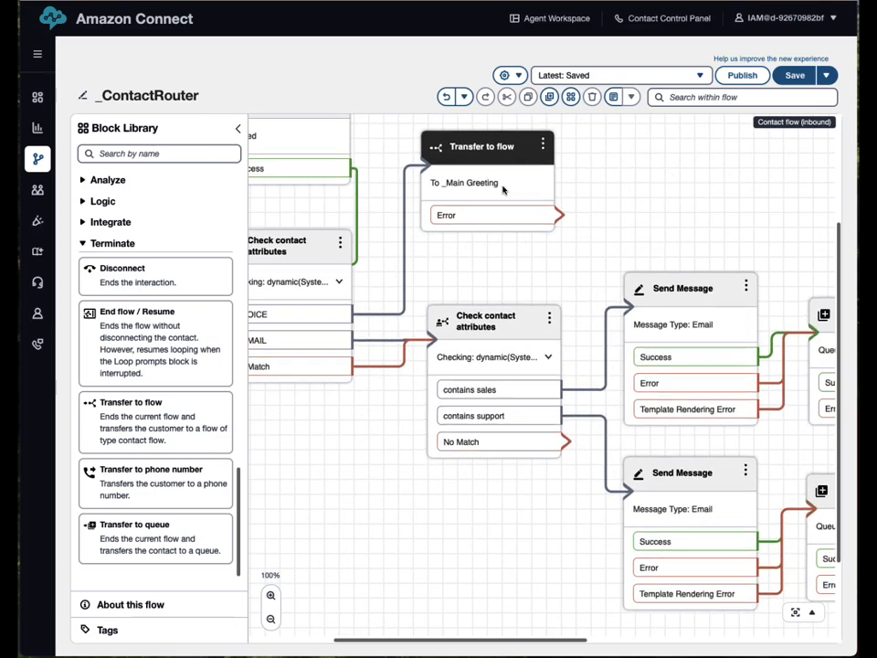
left_click_drag(724, 199, 524, 214)
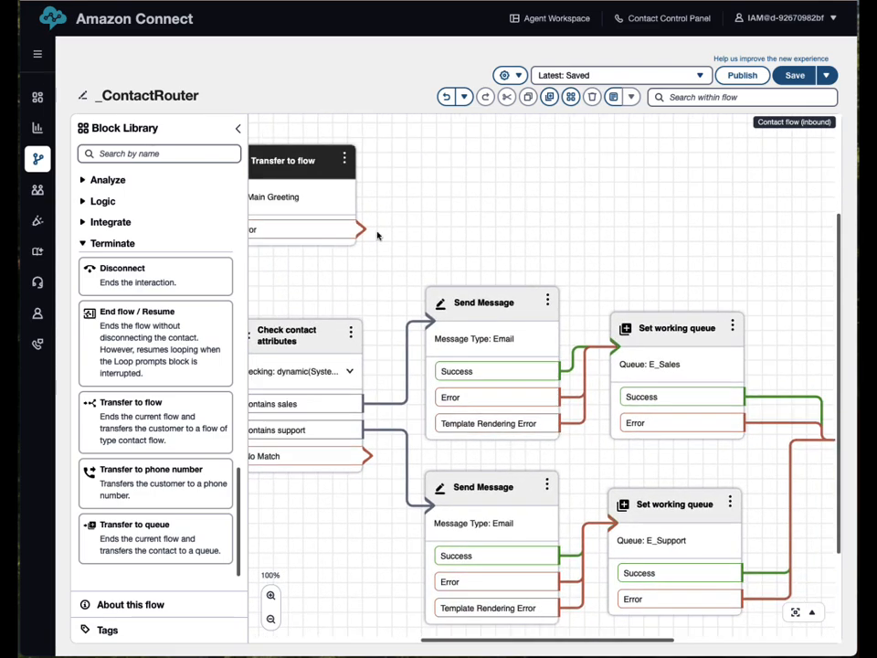
Connect the Transfer to flow block's Error branch to the Transfer to queue block.
left_click_drag(364, 232, 648, 284)
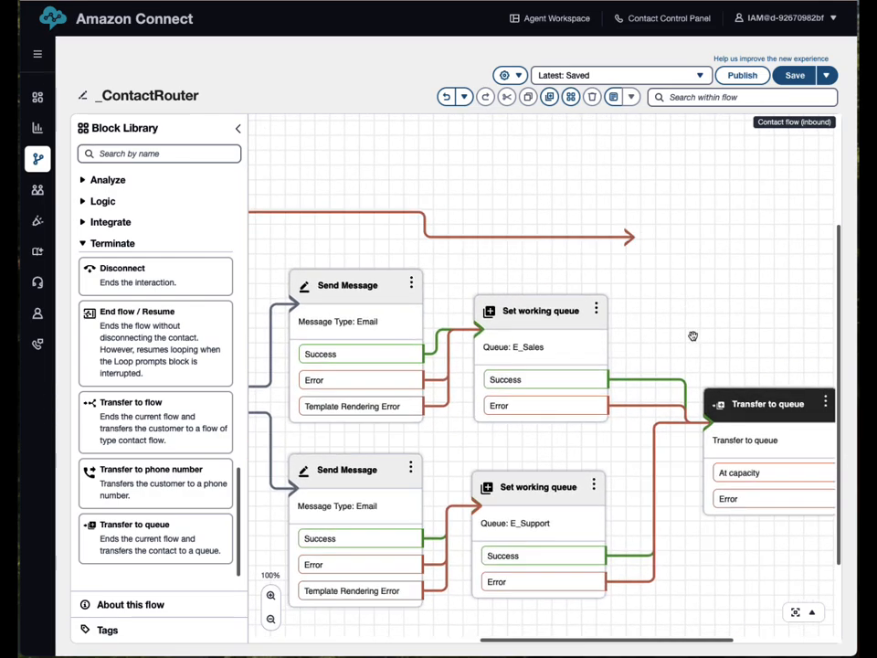
left_click_drag(631, 240, 722, 411)
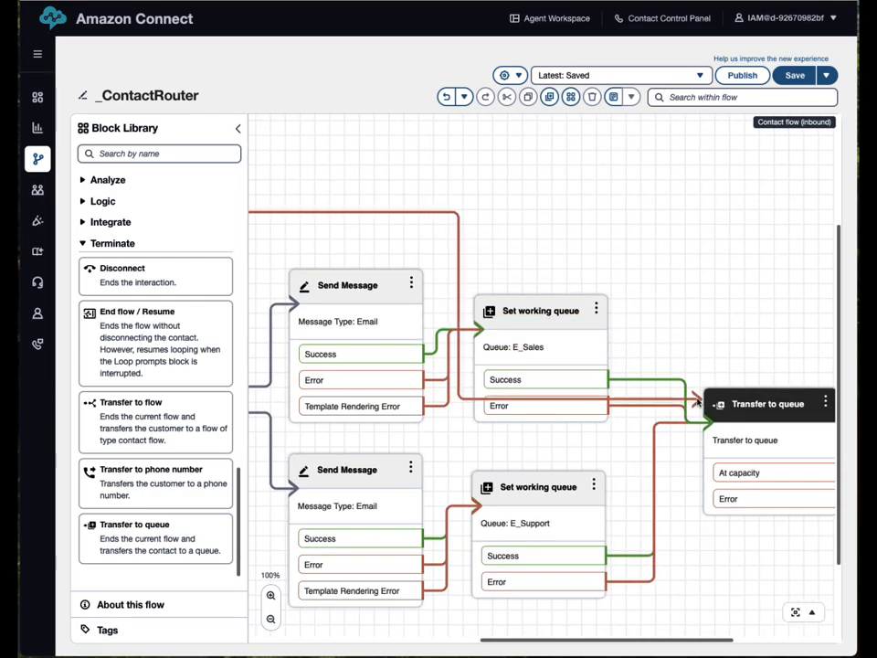
left_click_drag(446, 276, 679, 260)
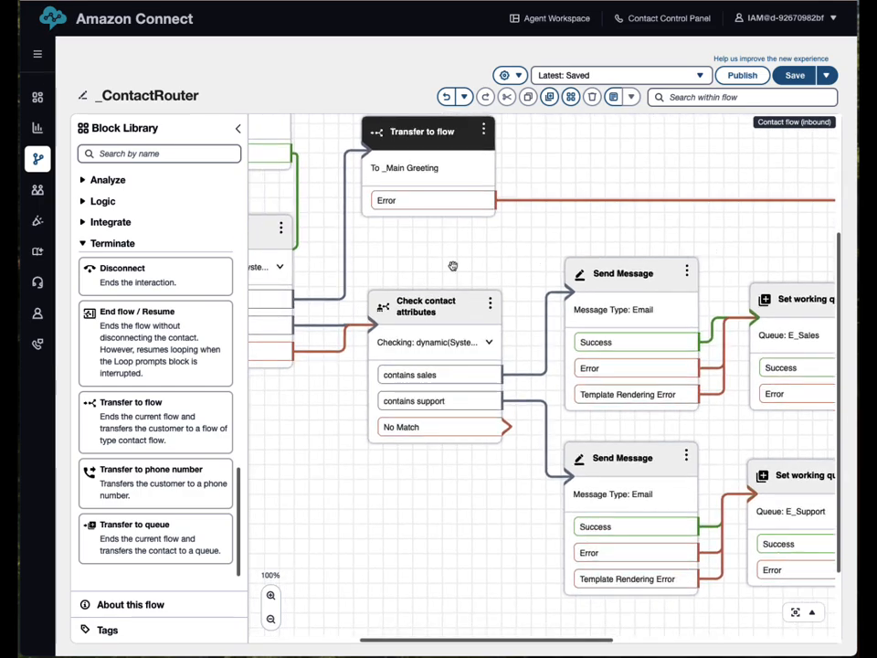
left_click_drag(415, 280, 470, 298)
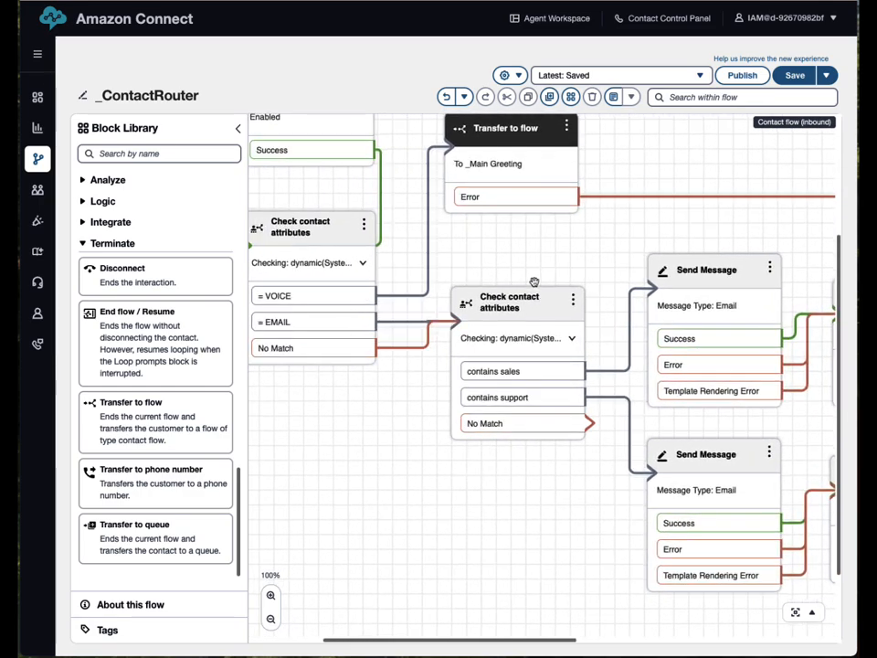
left_click_drag(507, 494, 423, 487)
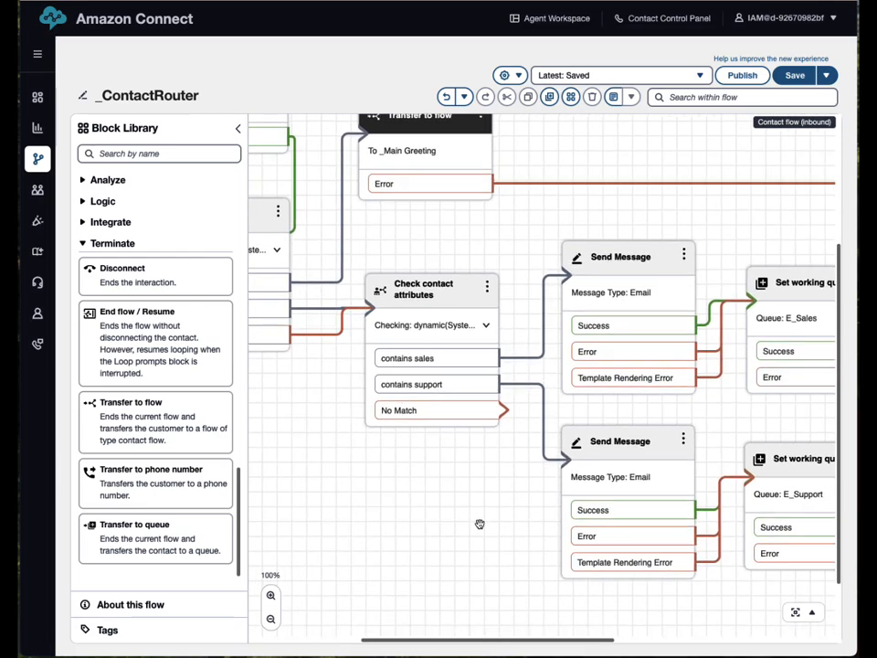
left_click_drag(479, 525, 362, 511)
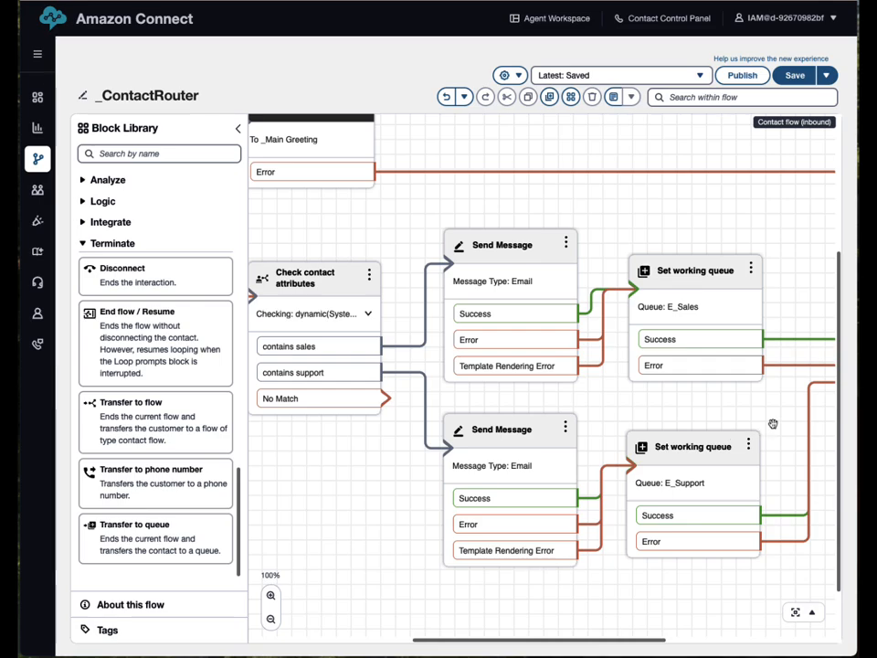
left_click_drag(771, 423, 618, 421)
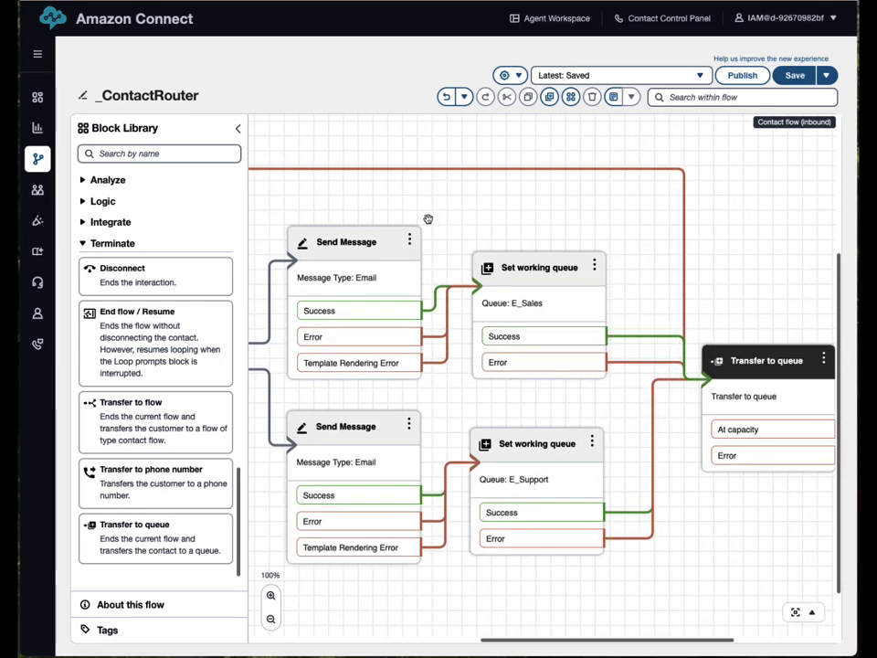
left_click_drag(378, 175, 692, 259)
Attempt to publish the _ContactRouter flow.
left_click_drag(627, 169, 740, 296)
left_click(738, 78)
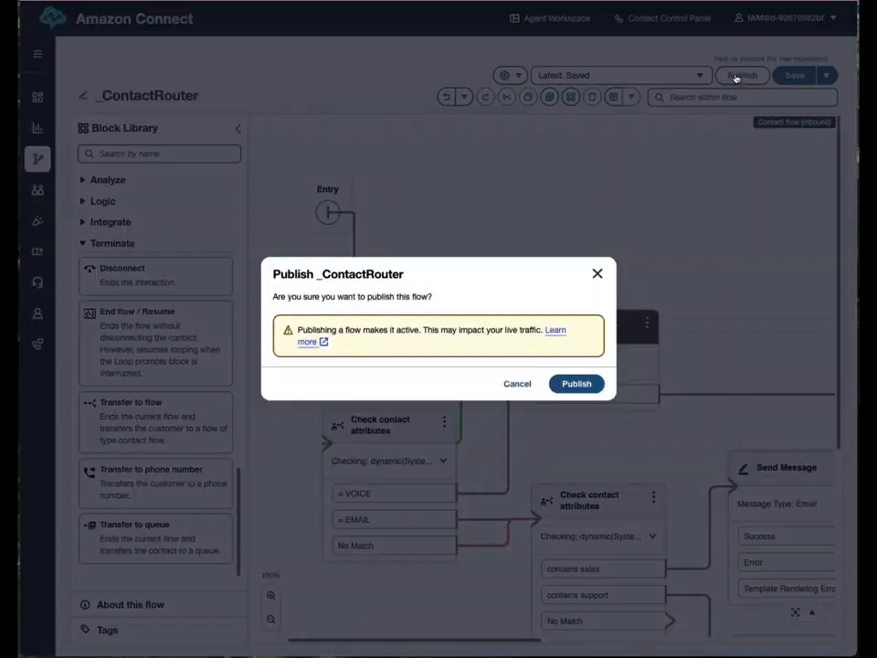
left_click(577, 384)
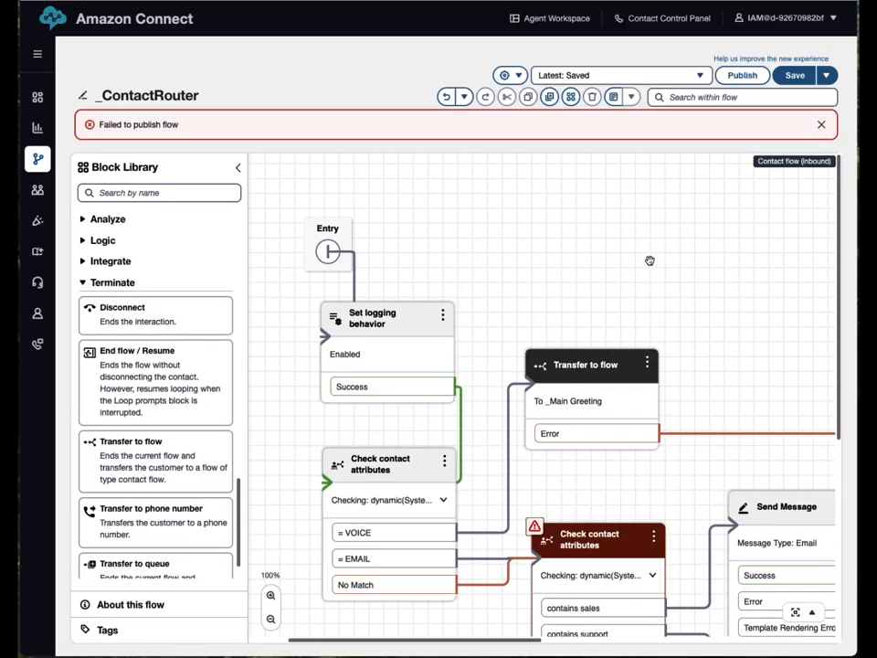
Connect the No Match output to the lower Send Message block and publish _ContactRouter again.
scroll(650, 258, "down", 4)
scroll(650, 259, "right", 3)
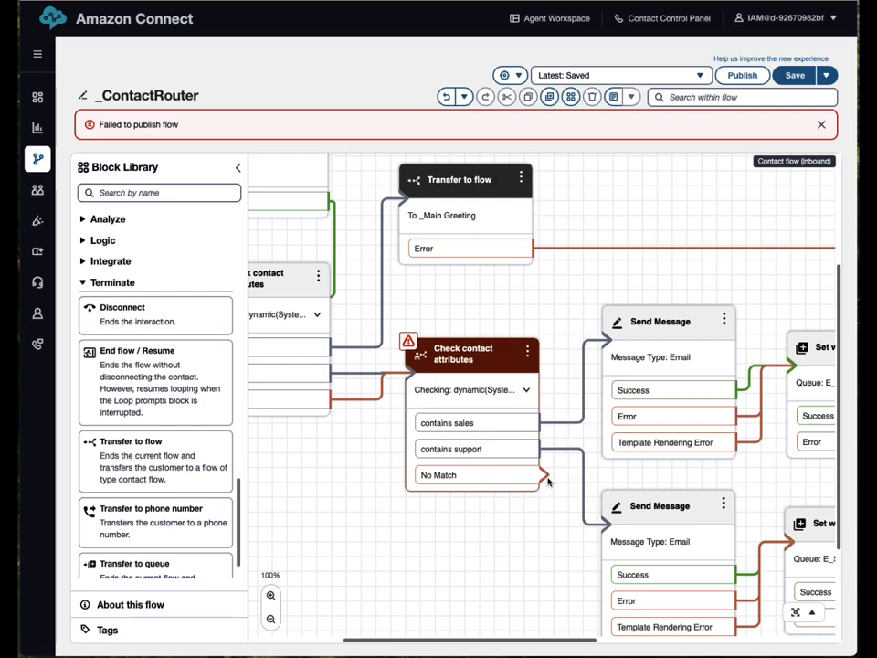
left_click_drag(544, 476, 628, 523)
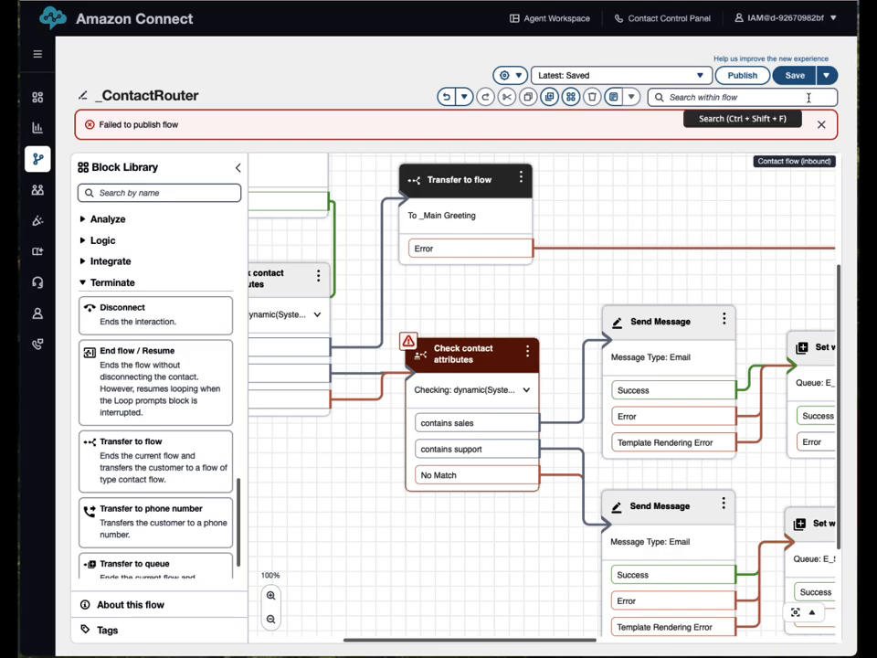
left_click(742, 76)
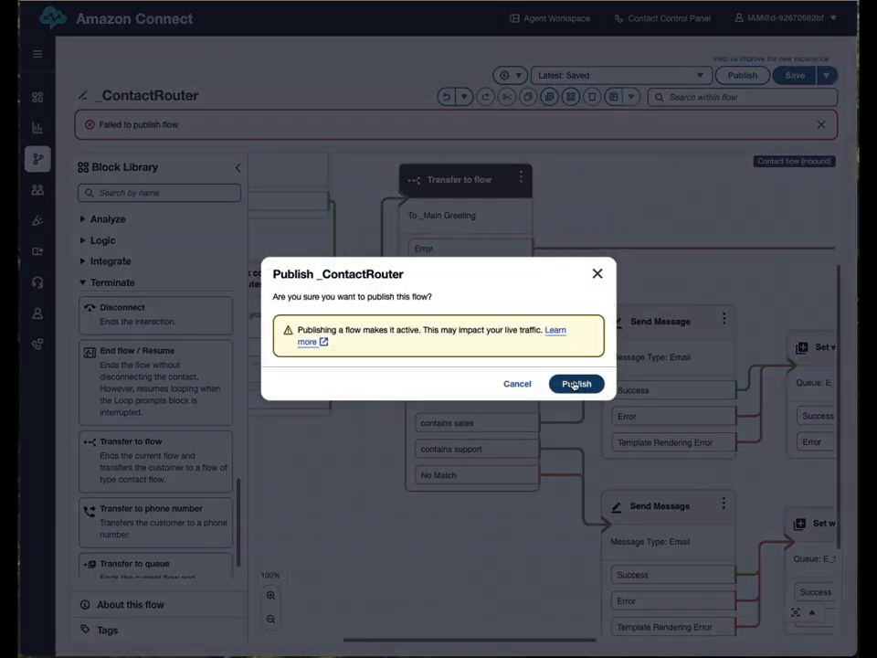
left_click(575, 383)
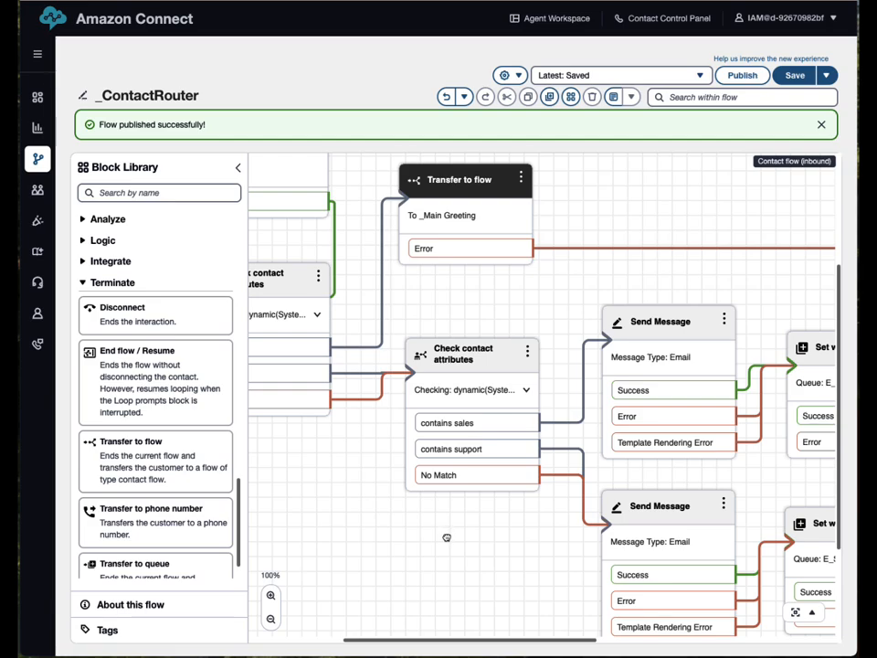
scroll(447, 537, "down", 1)
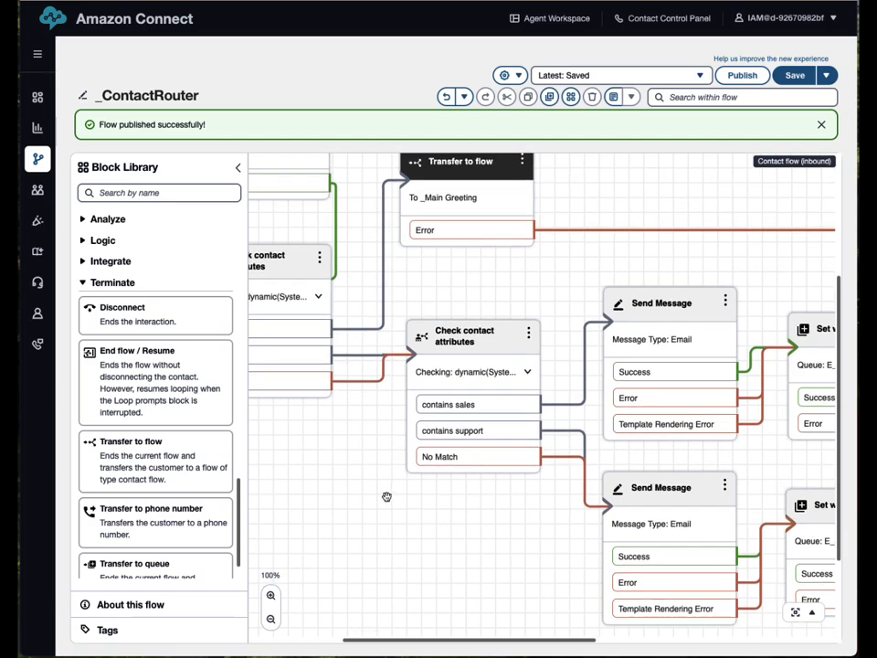
Set the E_Sales queue's default outbound email address to Sales Team and save.
left_click(83, 283)
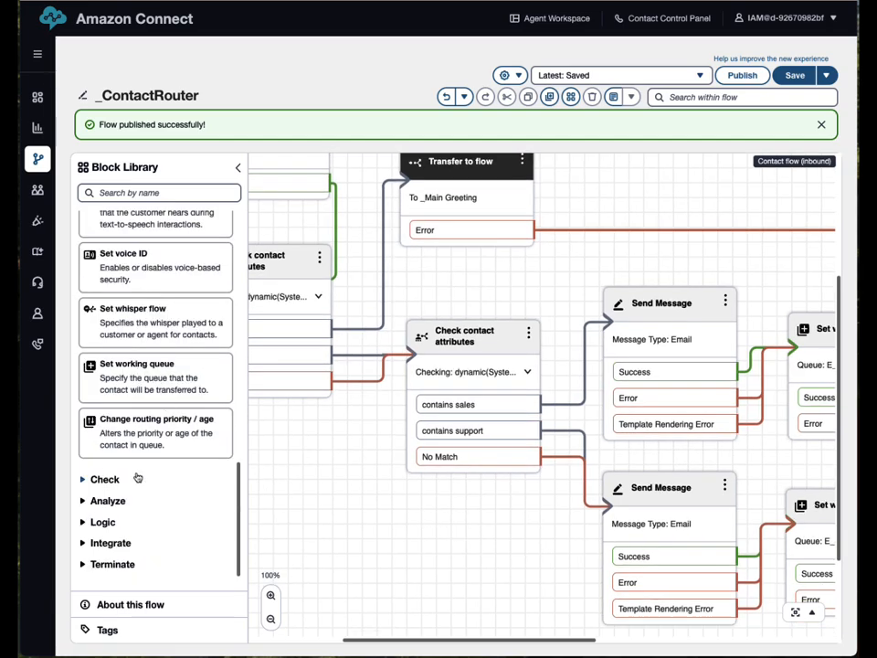
mouse_move(37, 190)
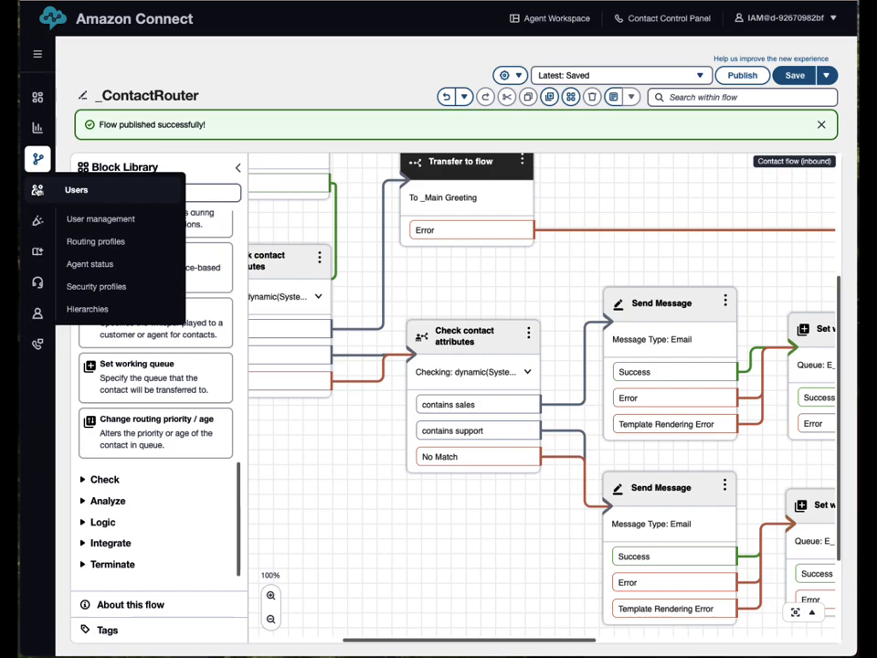
mouse_move(37, 158)
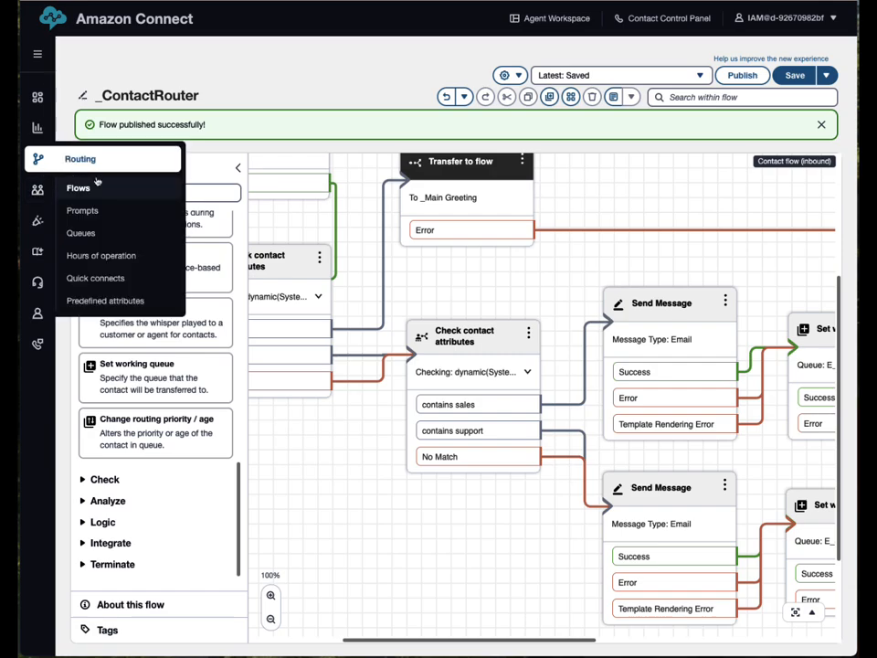
left_click(75, 234)
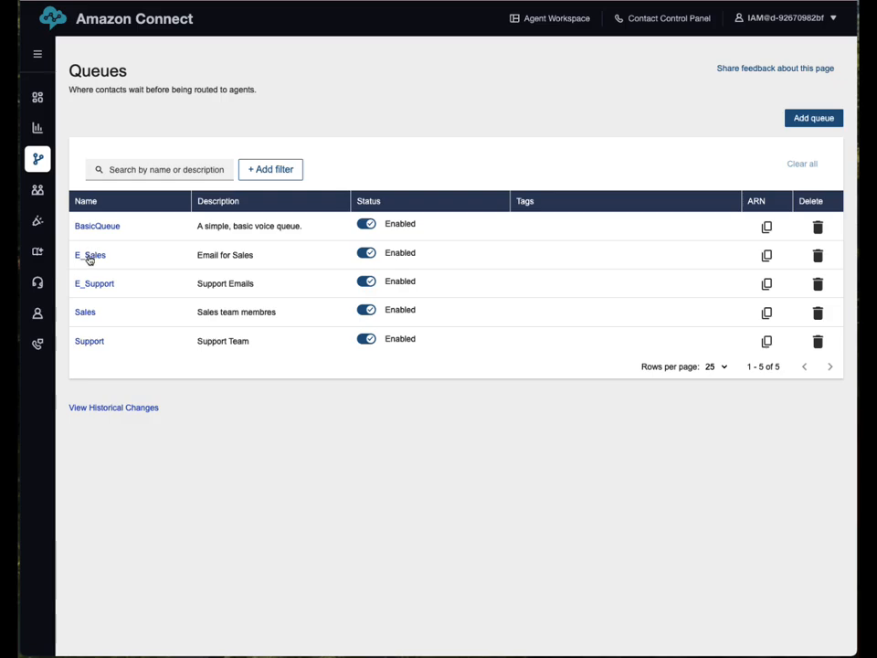
left_click(89, 256)
scroll(346, 440, "down", 3)
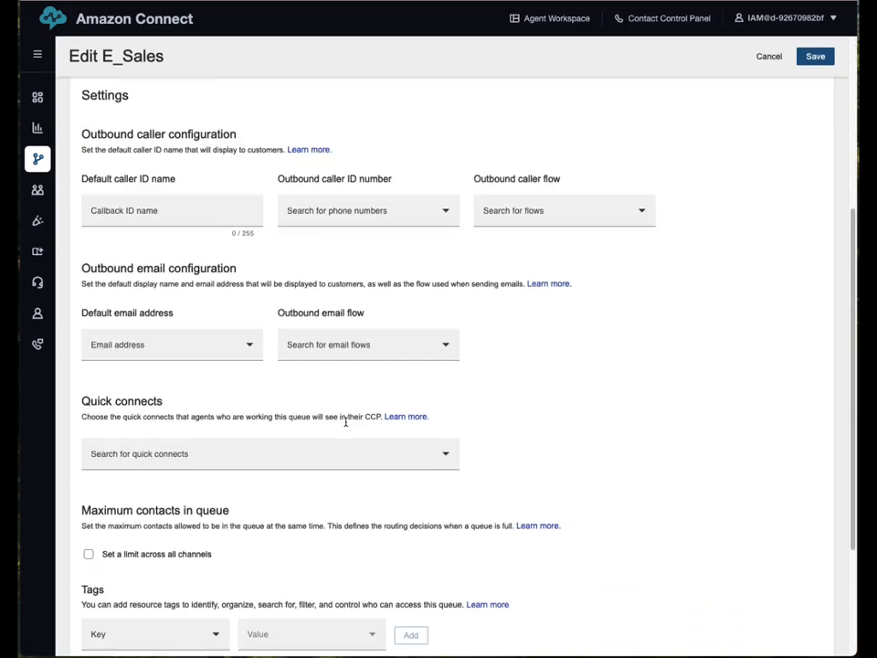
left_click(252, 347)
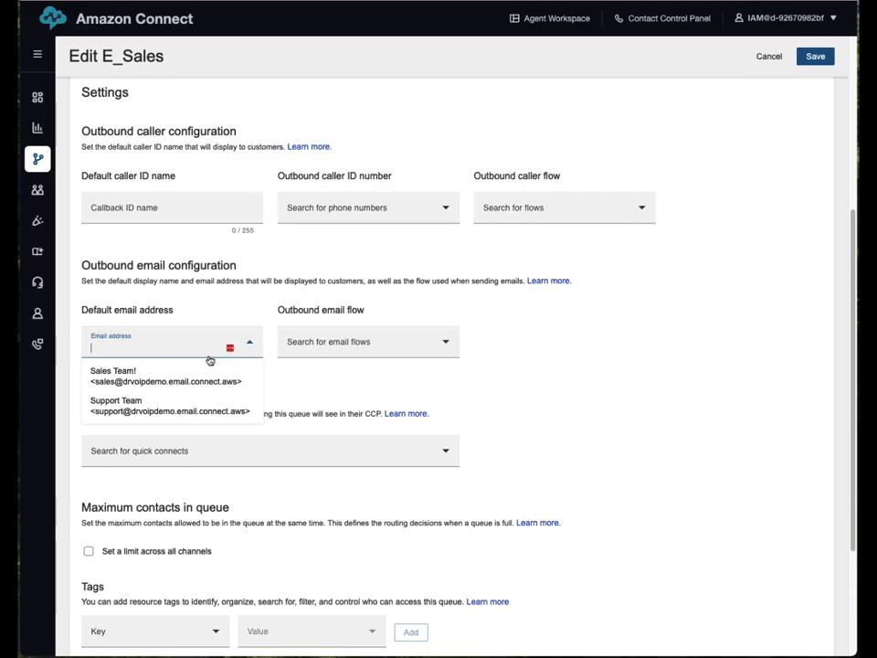
left_click(177, 384)
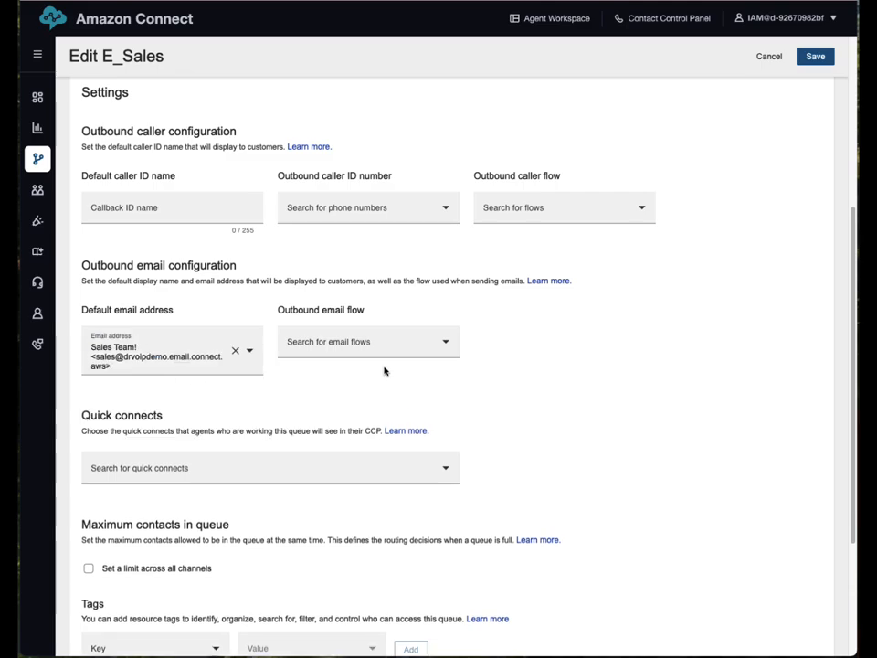
left_click(815, 58)
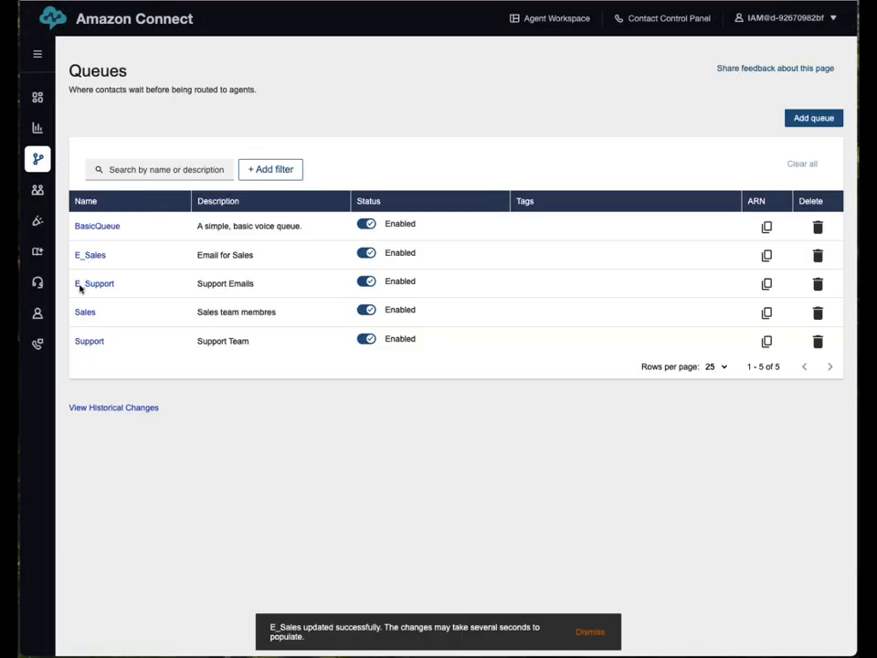
Set the E_Support queue's default outbound email address to Support Team and save.
left_click(95, 284)
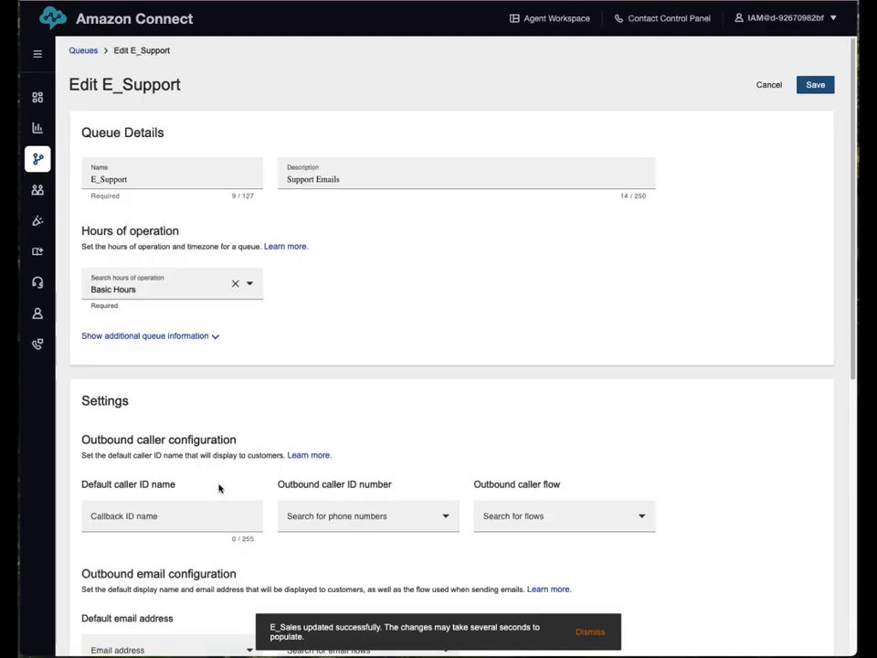
scroll(252, 460, "down", 3)
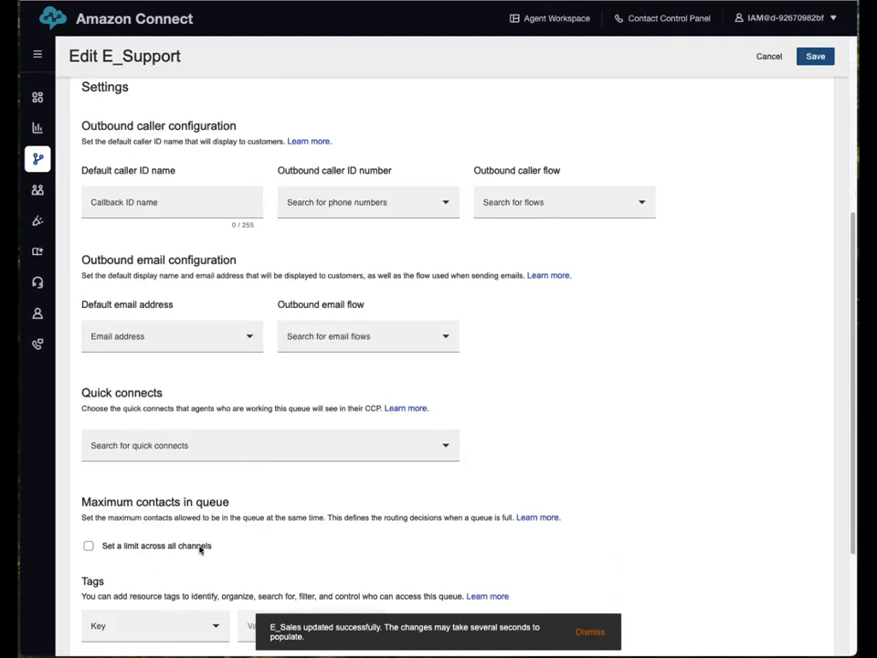
left_click(147, 341)
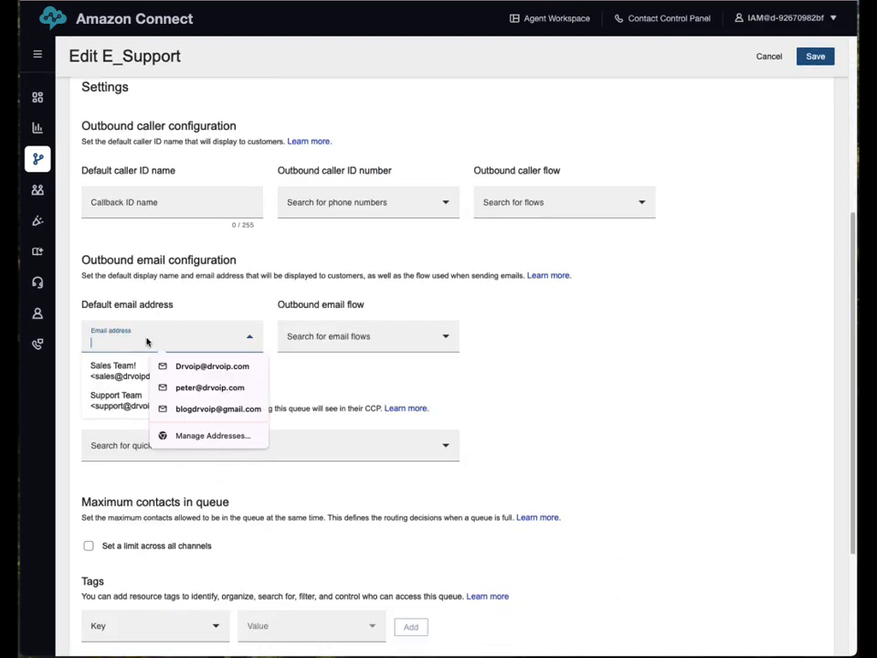
left_click(411, 383)
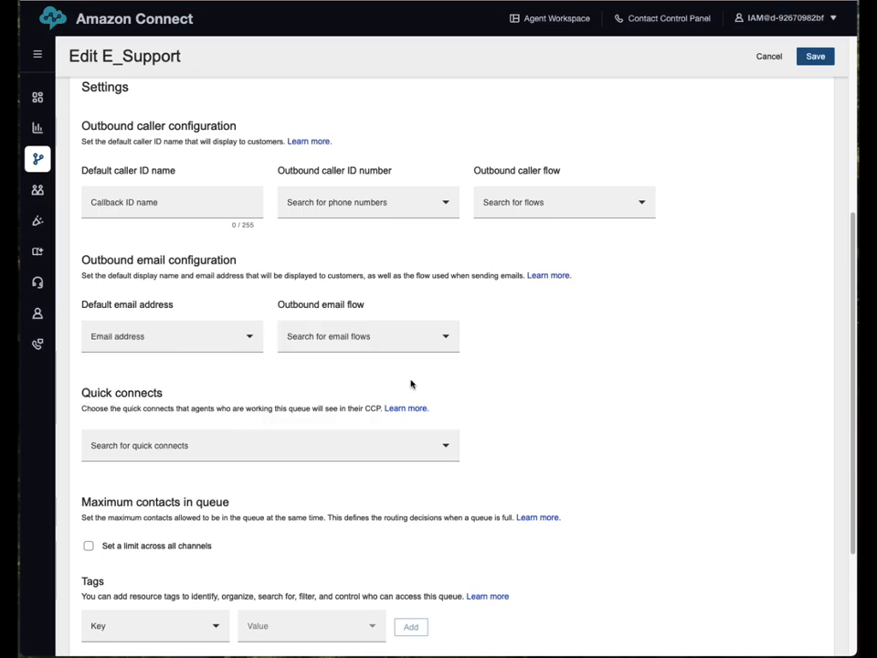
left_click(250, 339)
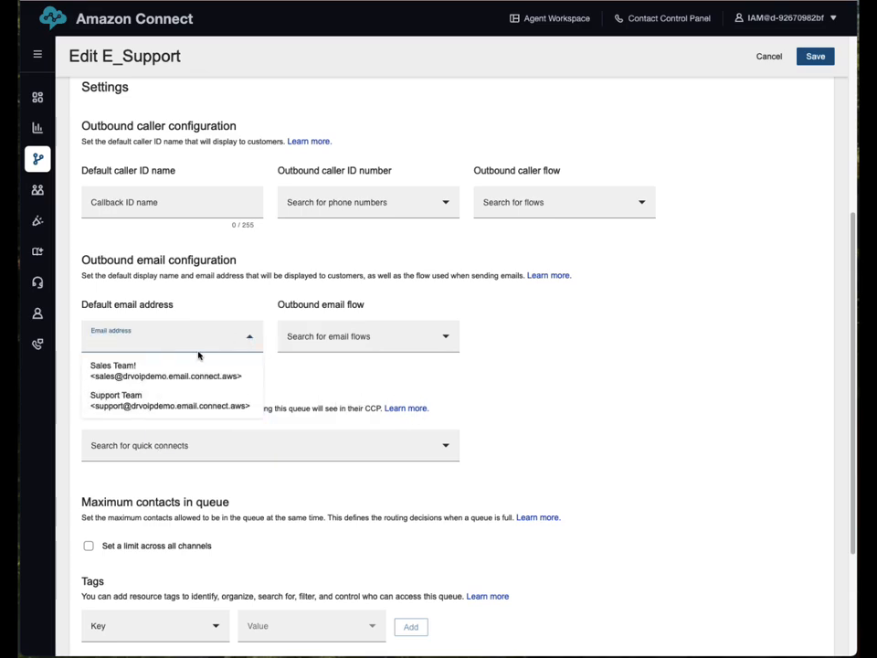
left_click(151, 408)
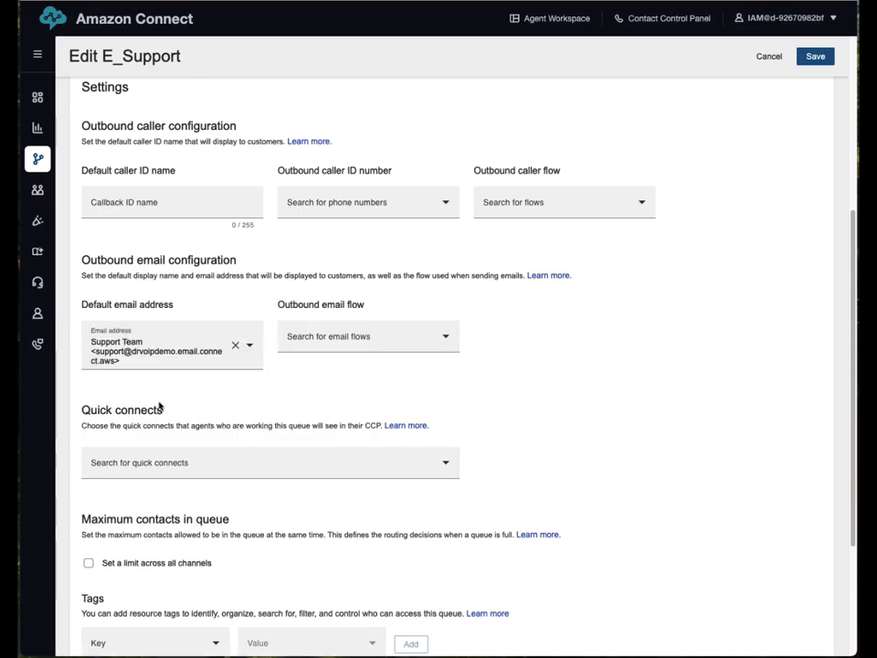
left_click(812, 56)
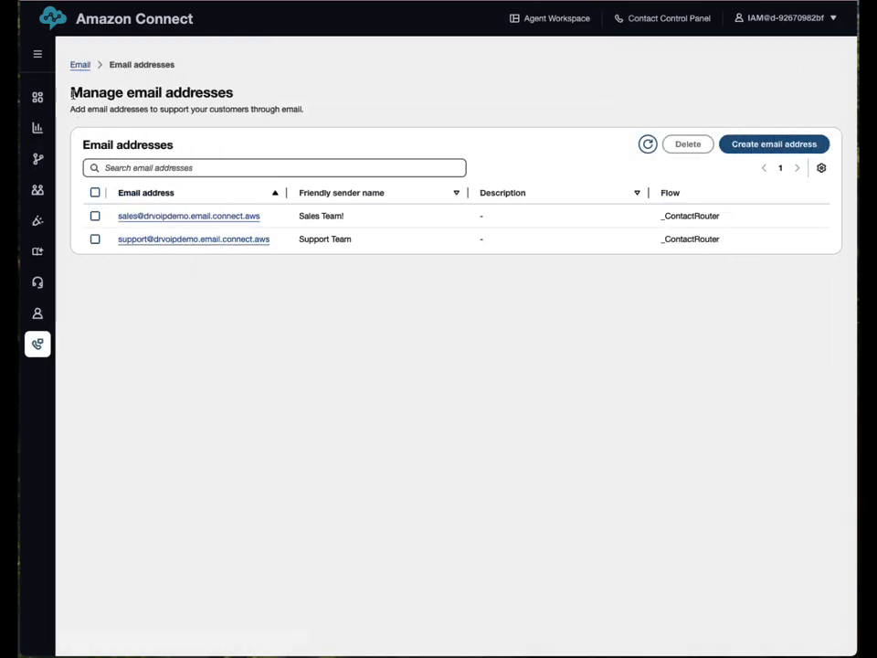
Save the Sales Team email address with _ContactRouter kept as its flow.
left_click_drag(71, 92, 254, 96)
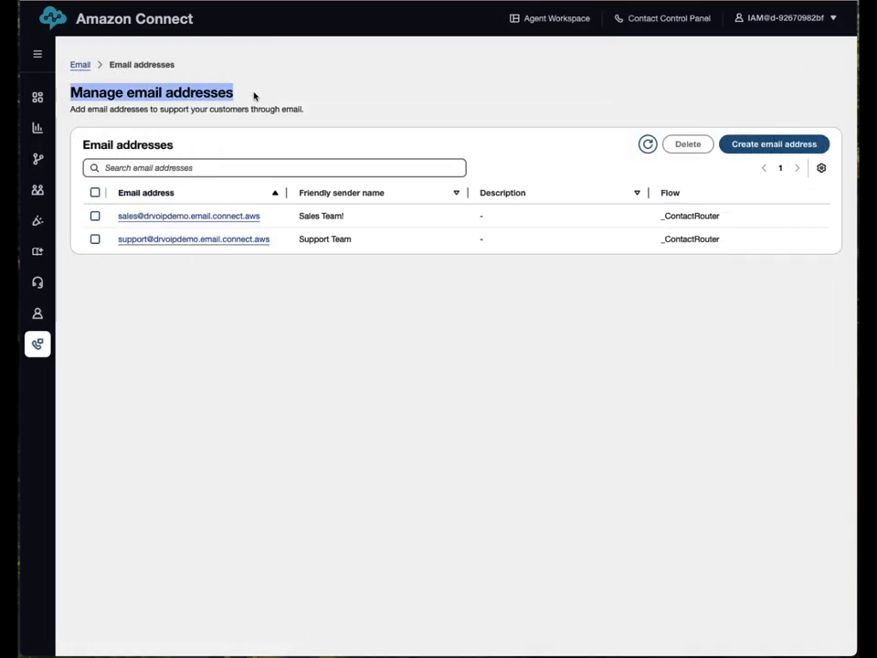
left_click(180, 216)
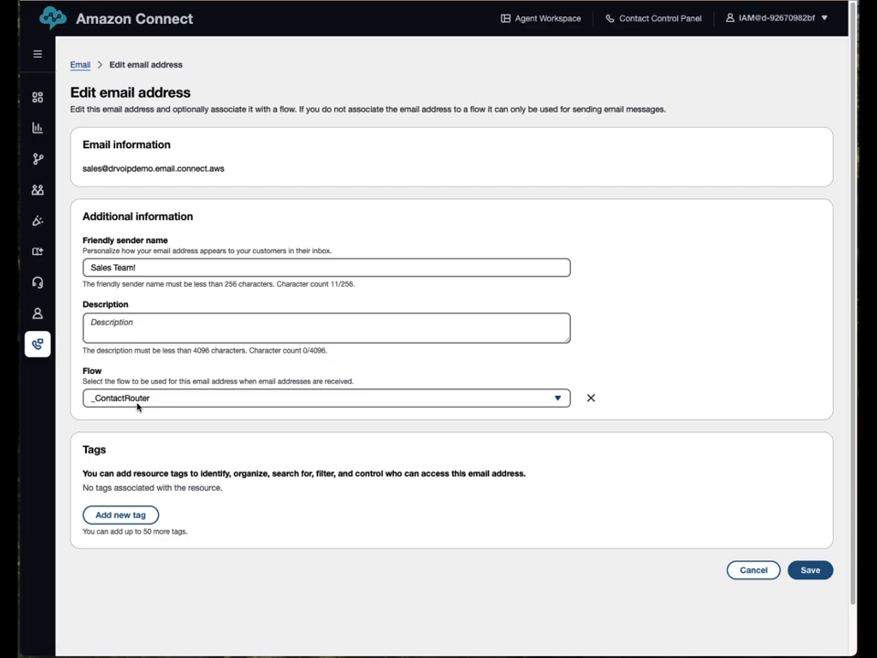
left_click(809, 571)
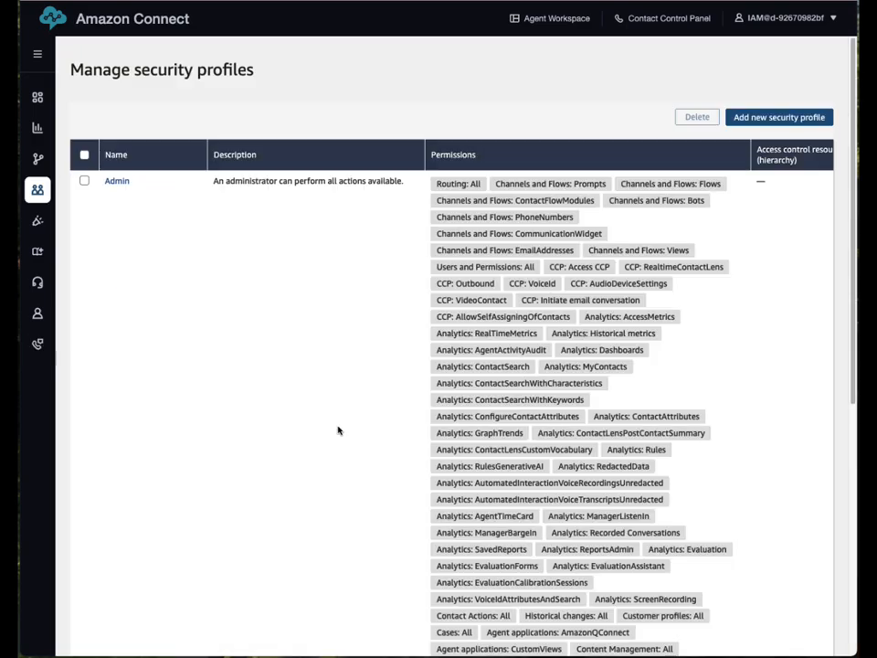
Open the Agent security profile for editing.
mouse_move(60, 189)
scroll(205, 362, "down", 5)
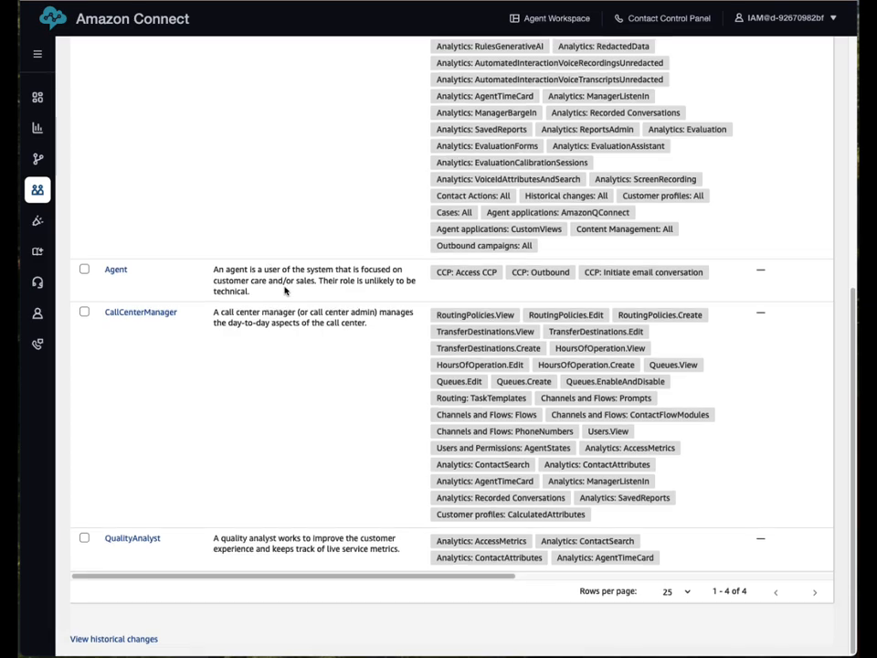
scroll(284, 274, "up", 3)
scroll(284, 311, "up", 1)
scroll(280, 310, "down", 4)
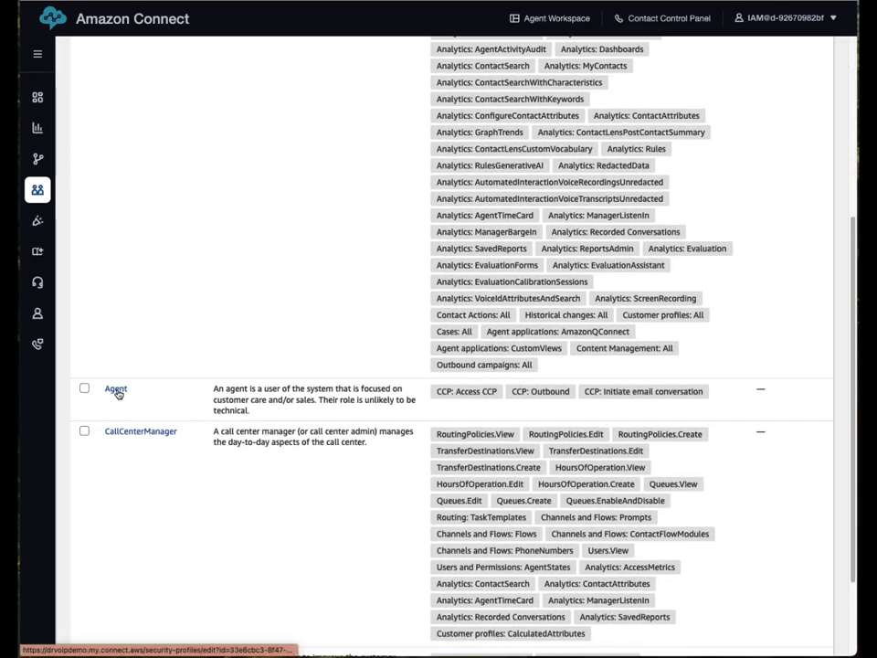
left_click(116, 391)
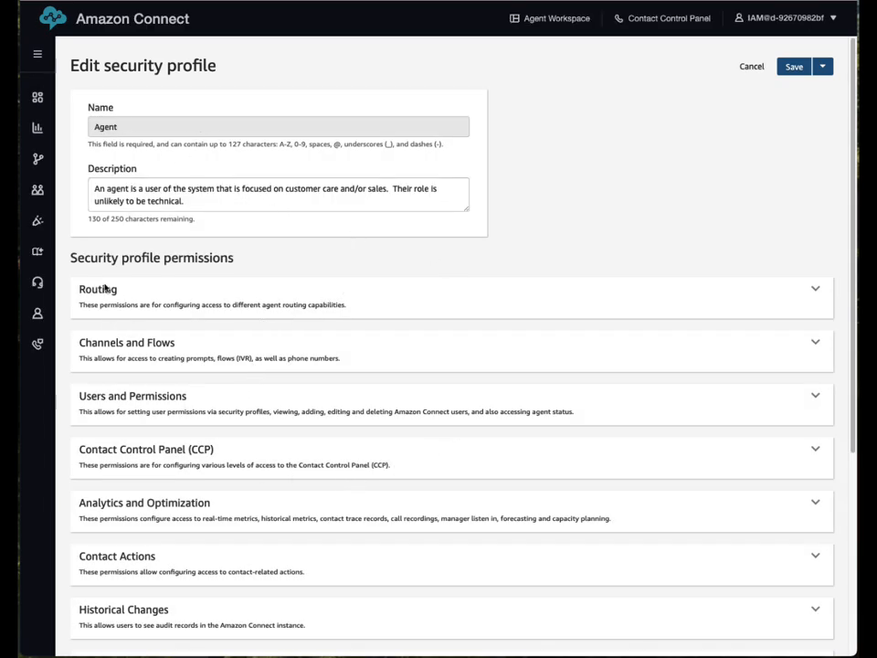
Verify Initiate email conversation is enabled under Users and Permissions' Contact Control Panel (CCP) permissions.
scroll(260, 419, "down", 5)
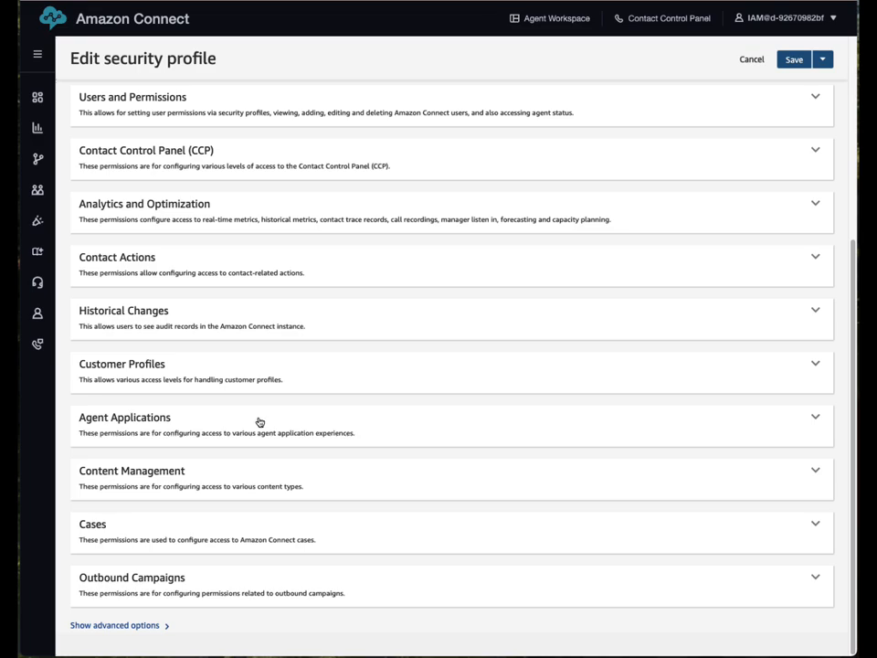
scroll(253, 339, "up", 5)
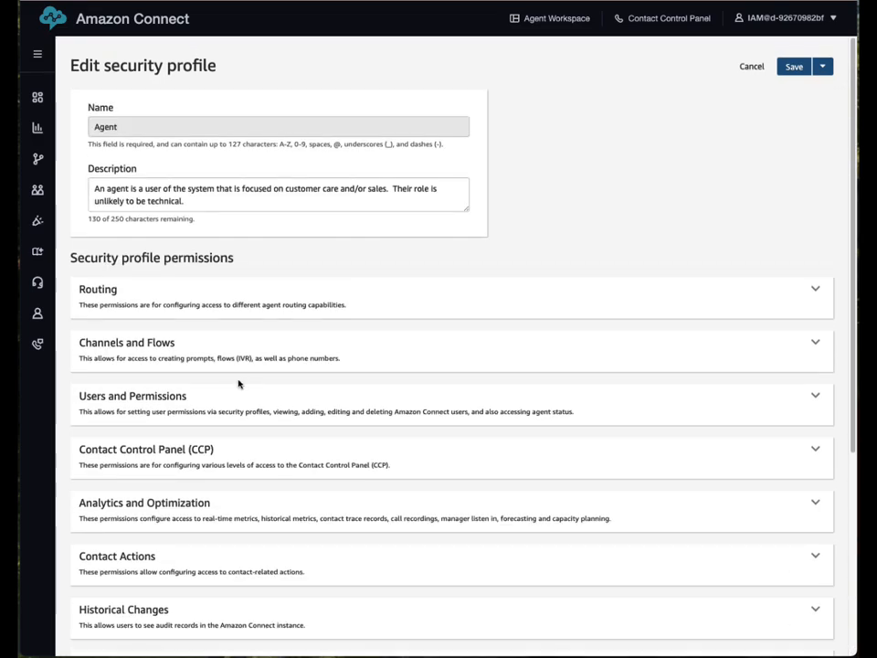
left_click(102, 296)
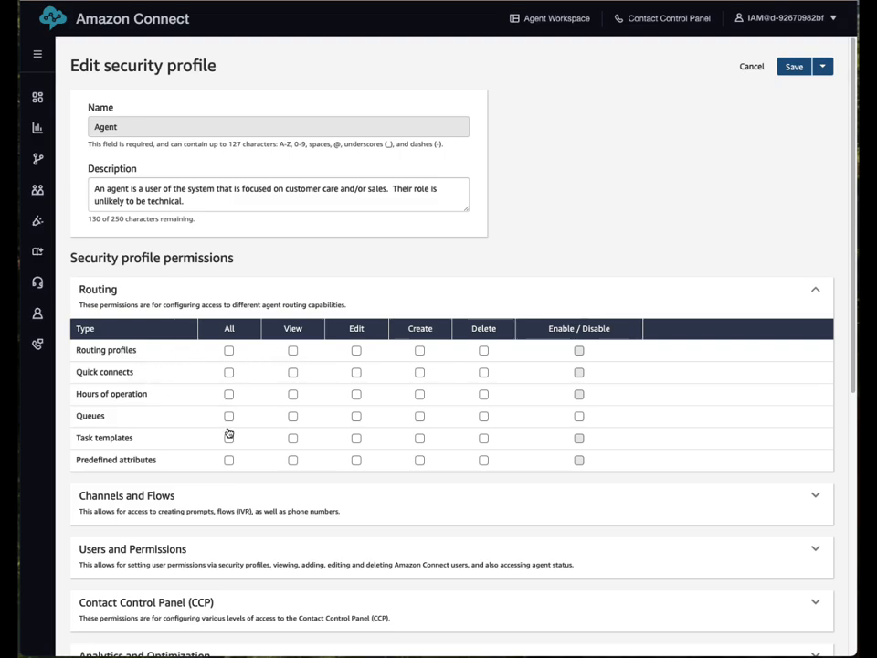
left_click(102, 294)
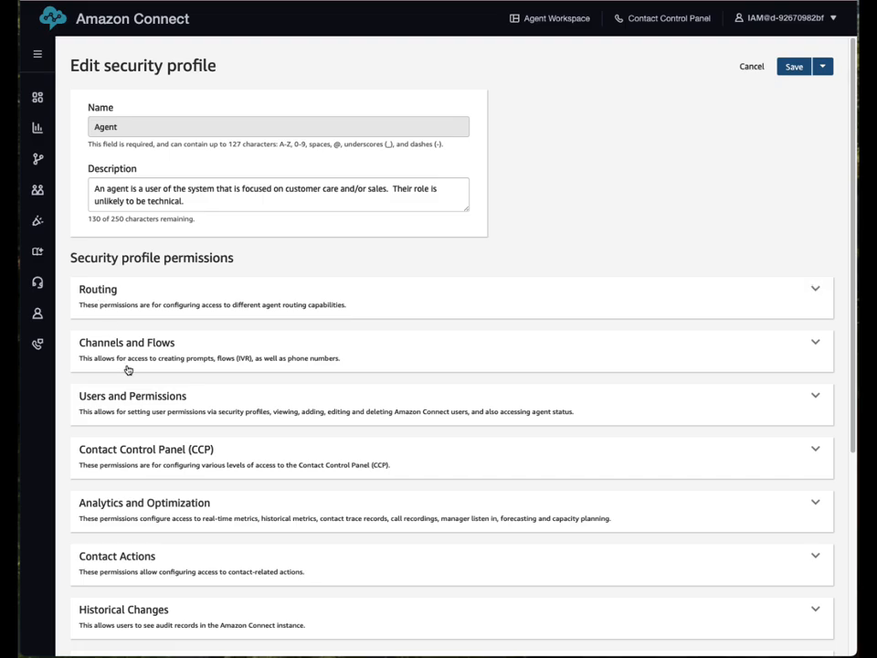
left_click(137, 402)
scroll(276, 406, "down", 3)
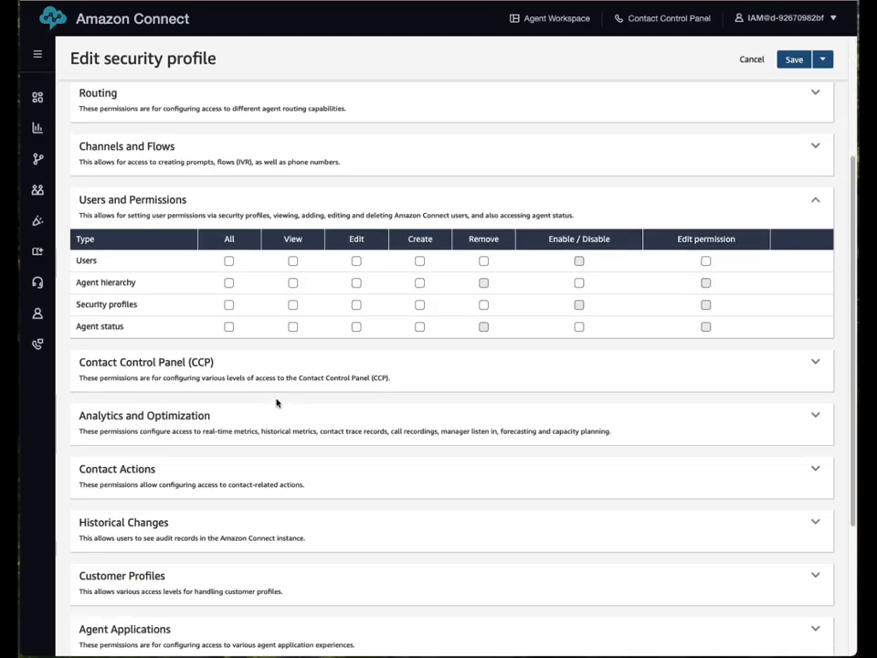
left_click(155, 365)
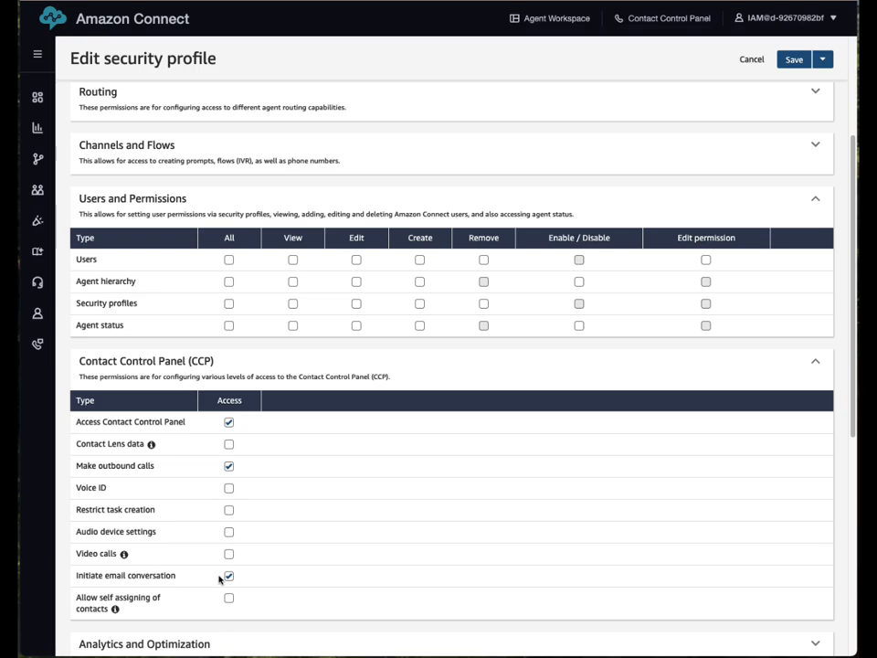
left_click(433, 210)
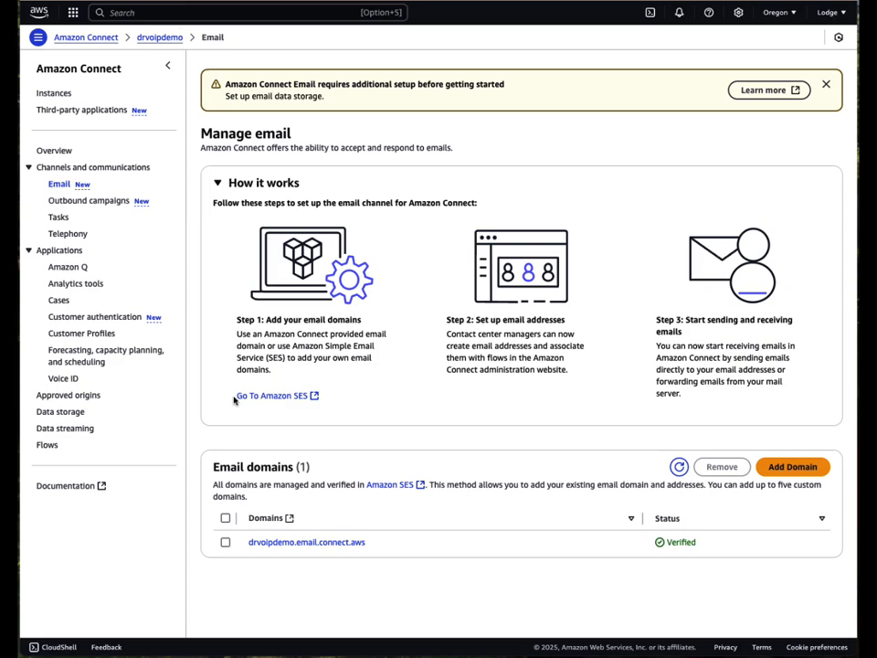
Review the instance's Data storage settings, including the call recordings bucket path.
left_click(73, 418)
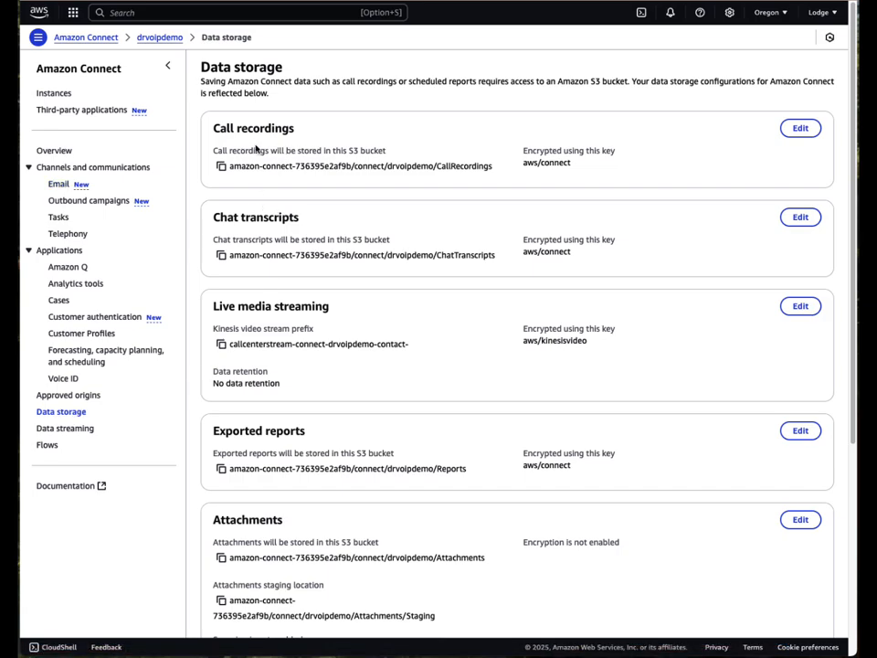
left_click_drag(220, 128, 332, 131)
left_click_drag(220, 217, 324, 237)
left_click_drag(231, 306, 320, 306)
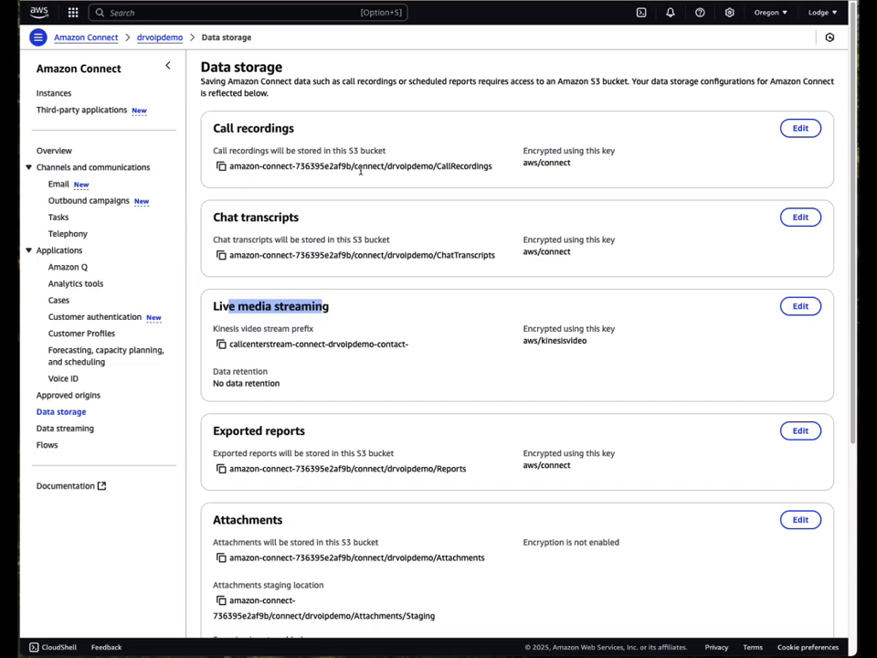
left_click_drag(237, 170, 483, 170)
scroll(435, 261, "down", 3)
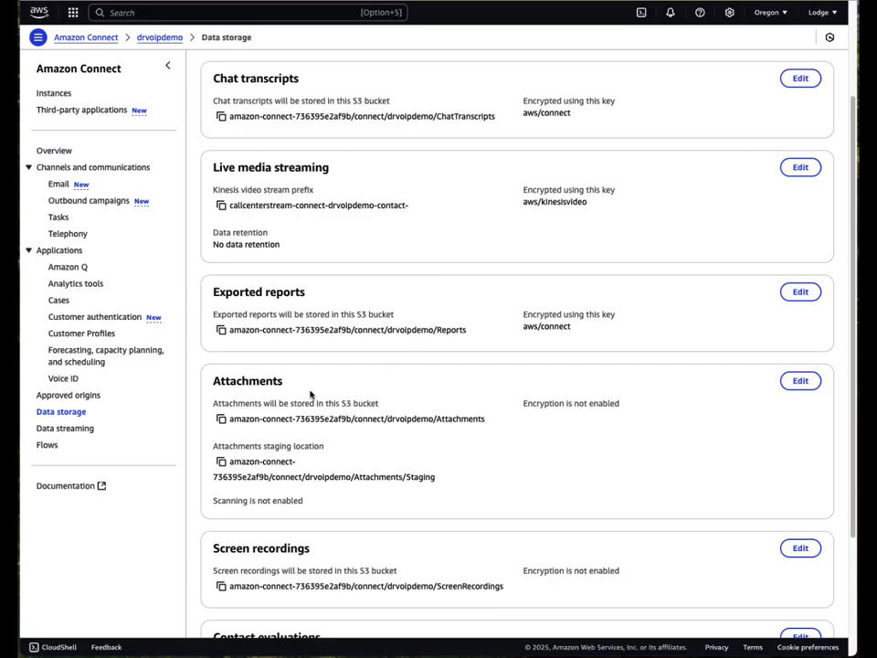
scroll(447, 413, "down", 4)
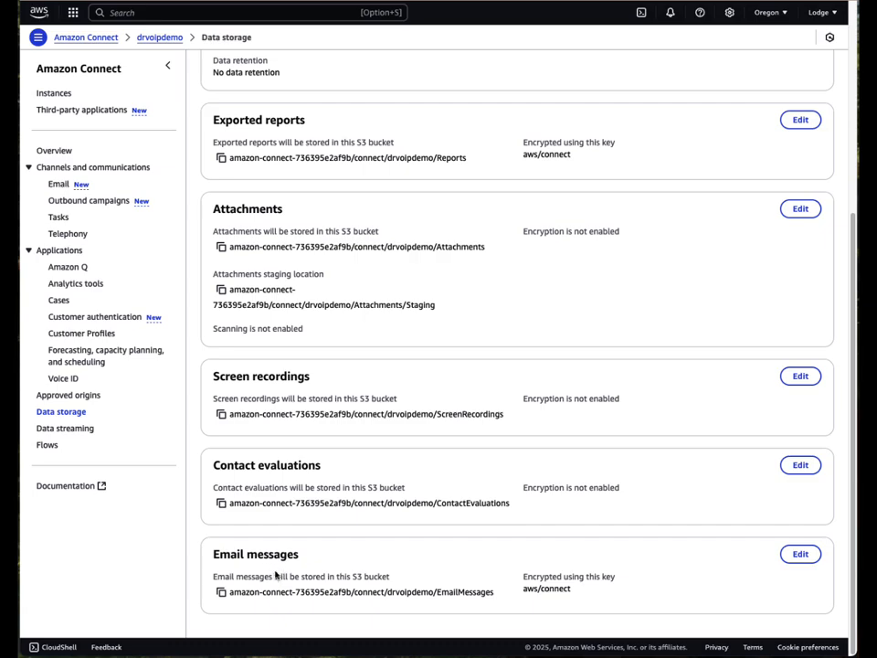
Inspect the Email messages S3 storage with aws/connect encryption, cancel unchanged, and go to Data streaming.
left_click(801, 554)
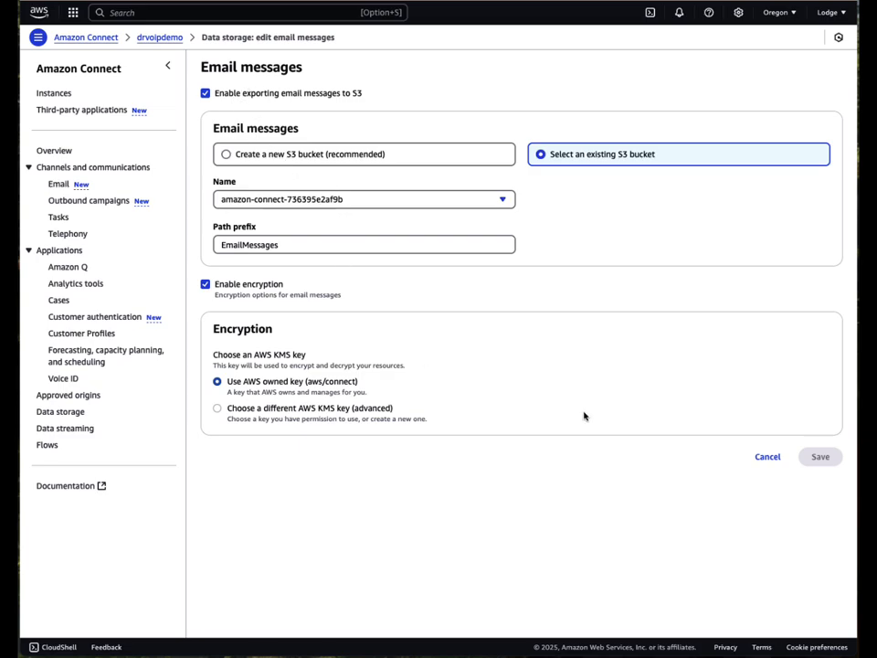
left_click(770, 457)
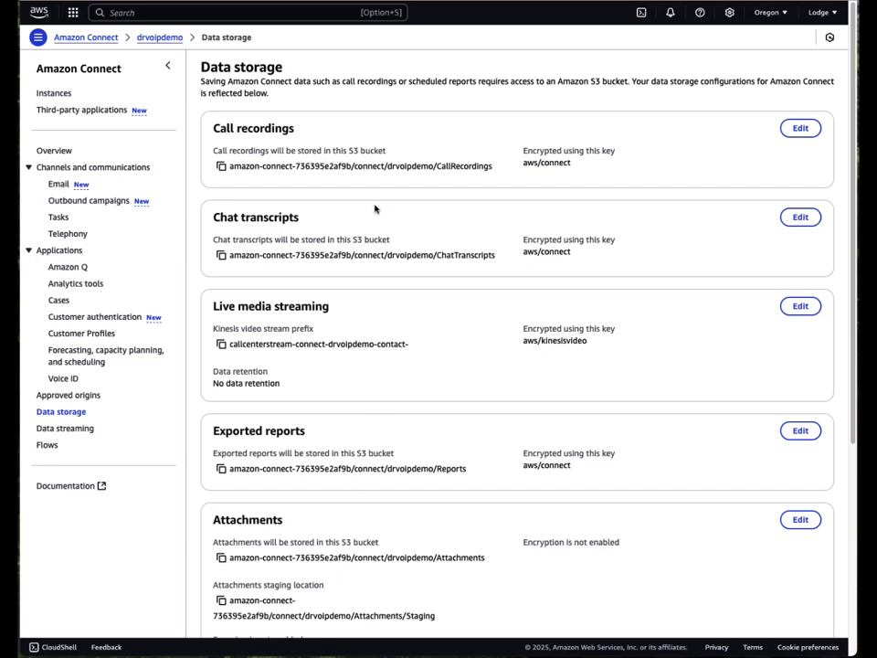
left_click(67, 430)
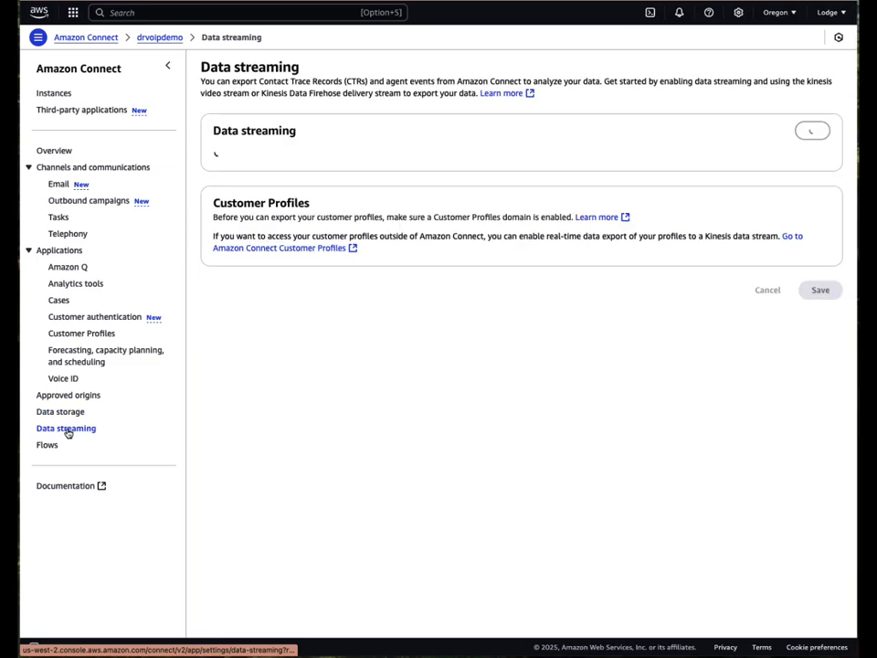
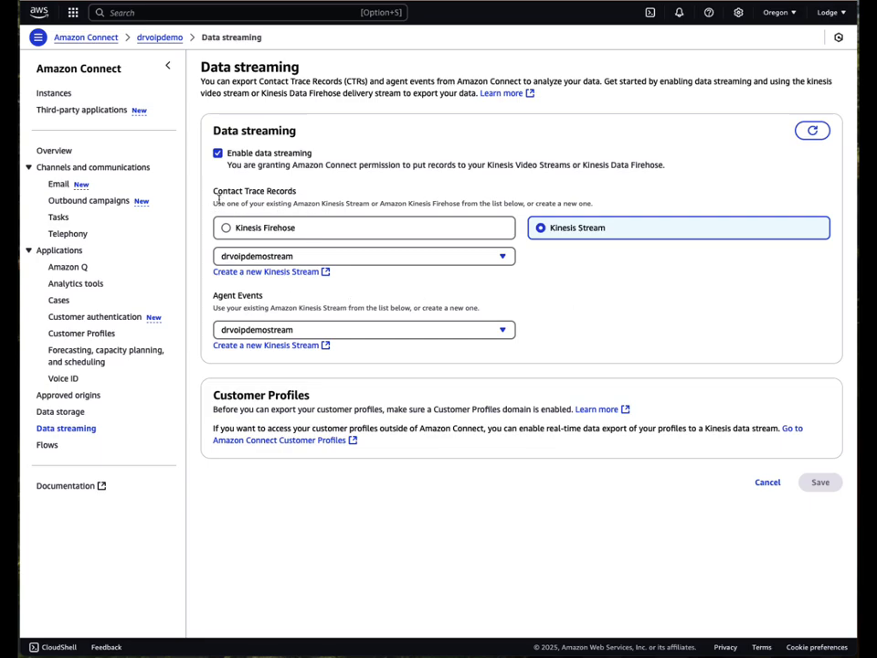
Highlight the Contact Trace Records and Agent Events headings in Data streaming, then clear the highlight.
left_click_drag(212, 193, 295, 192)
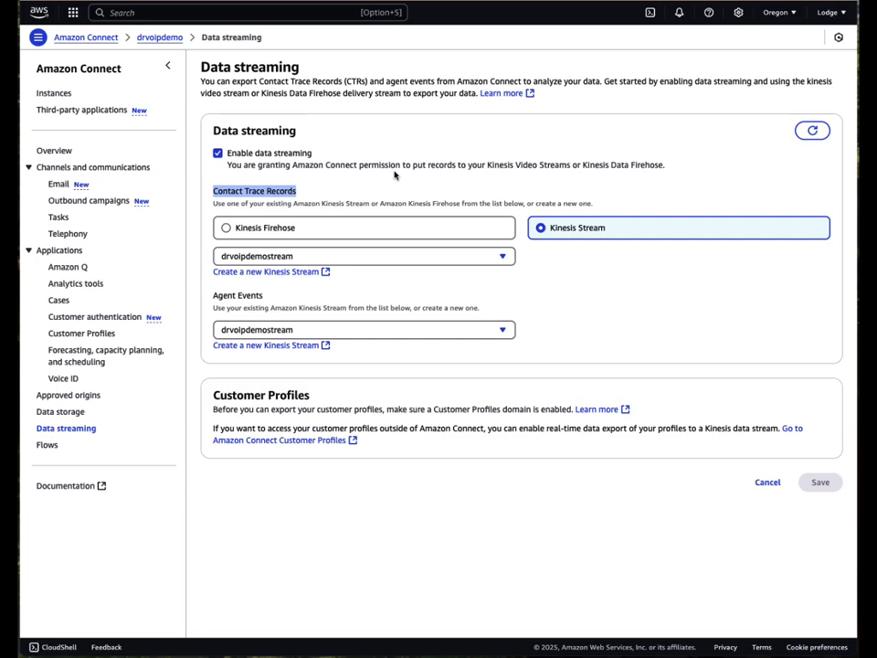
left_click_drag(213, 295, 279, 298)
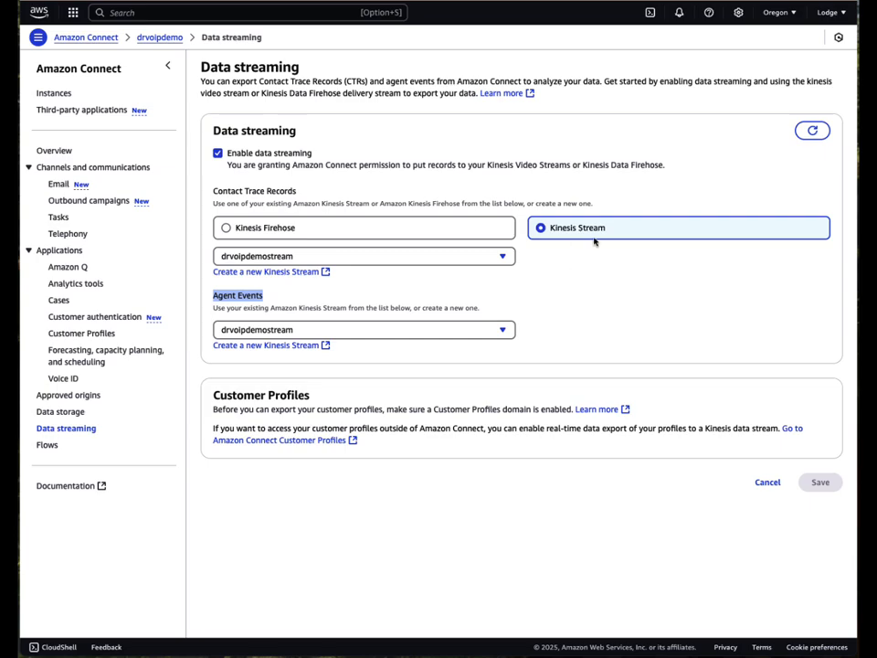
left_click(731, 418)
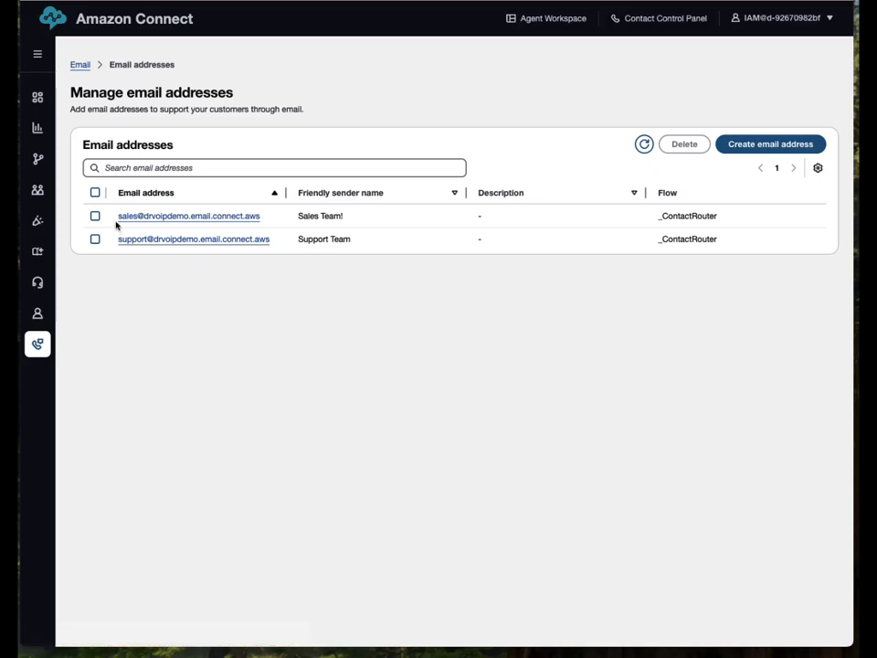
Select and copy the sales team's address from the Email address column.
left_click_drag(116, 215, 269, 225)
key("ctrl+c")
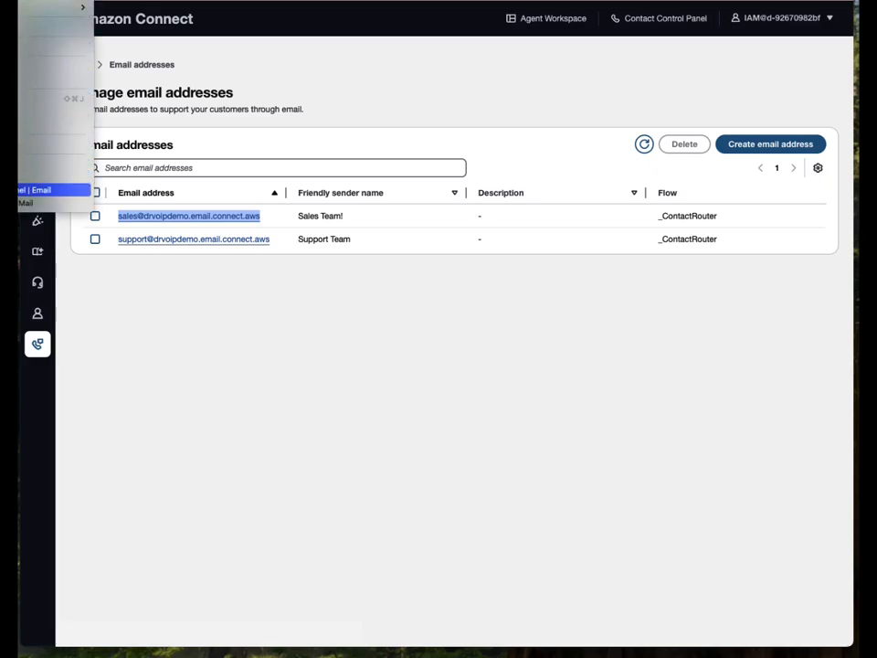
left_click(37, 190)
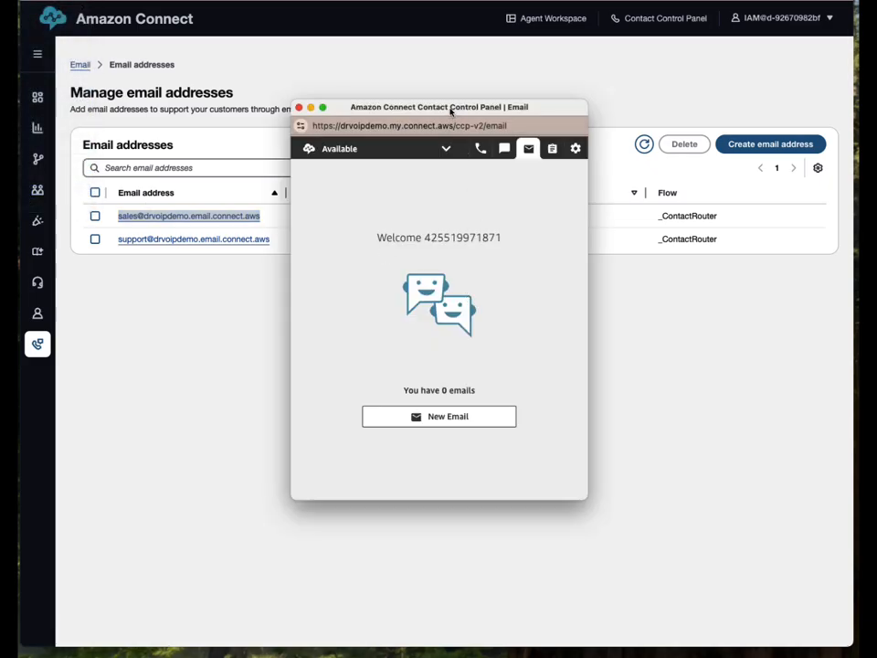
left_click_drag(453, 114, 488, 112)
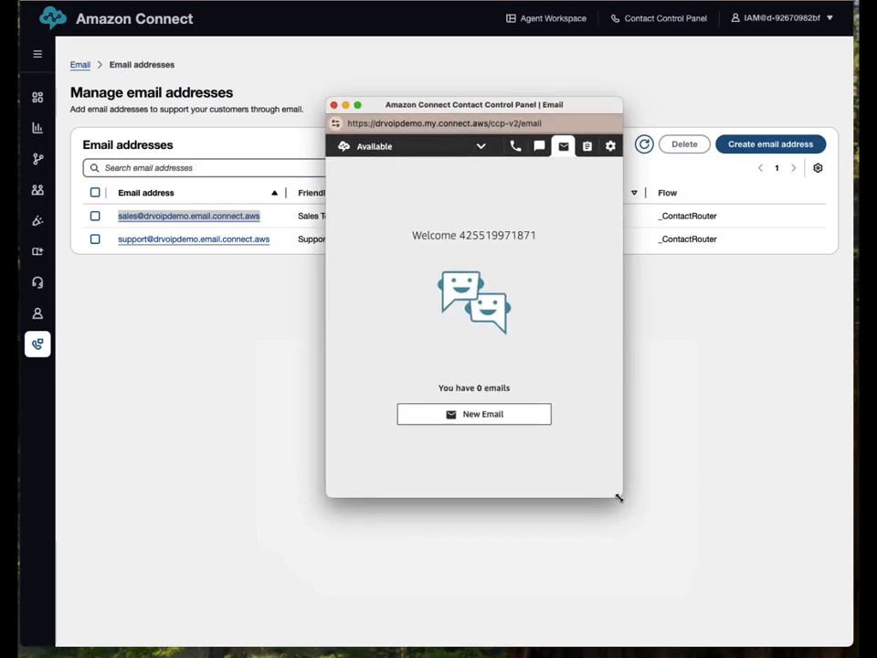
left_click_drag(619, 496, 743, 476)
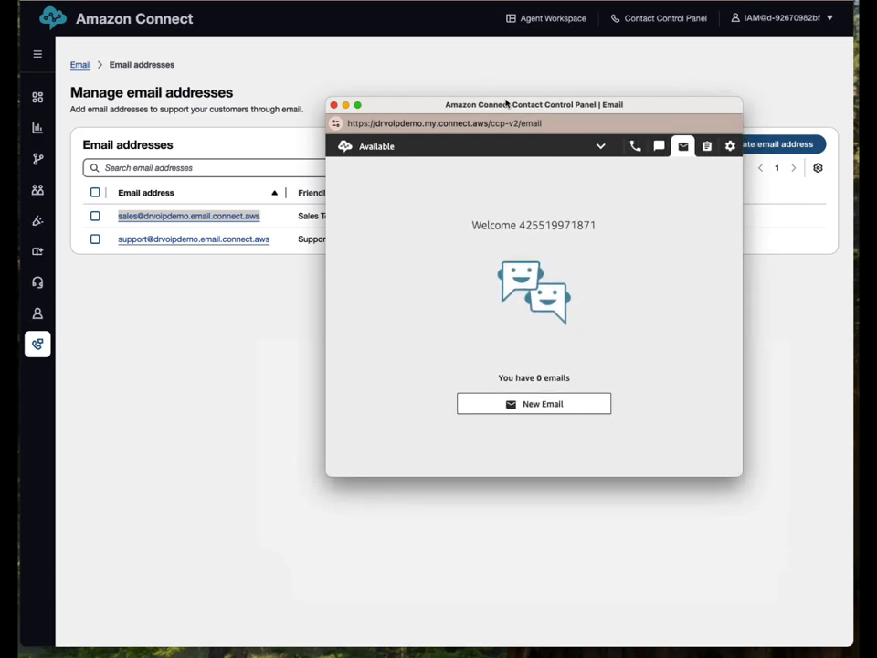
left_click_drag(504, 107, 441, 103)
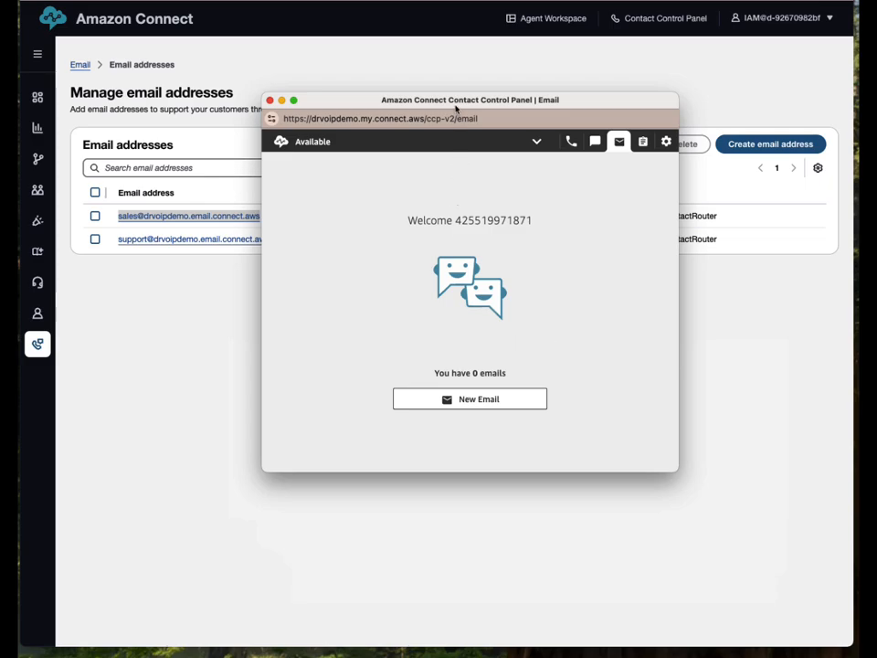
left_click_drag(455, 103, 453, 120)
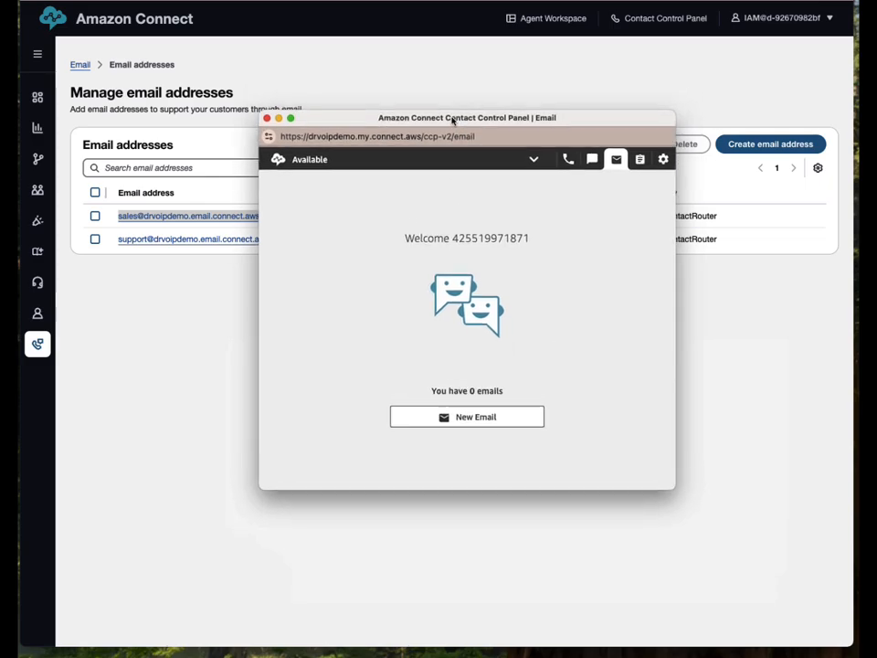
Send an email to the pasted sales address titled 'Testing the Sales Email Channel' with a free-text body.
left_click(467, 417)
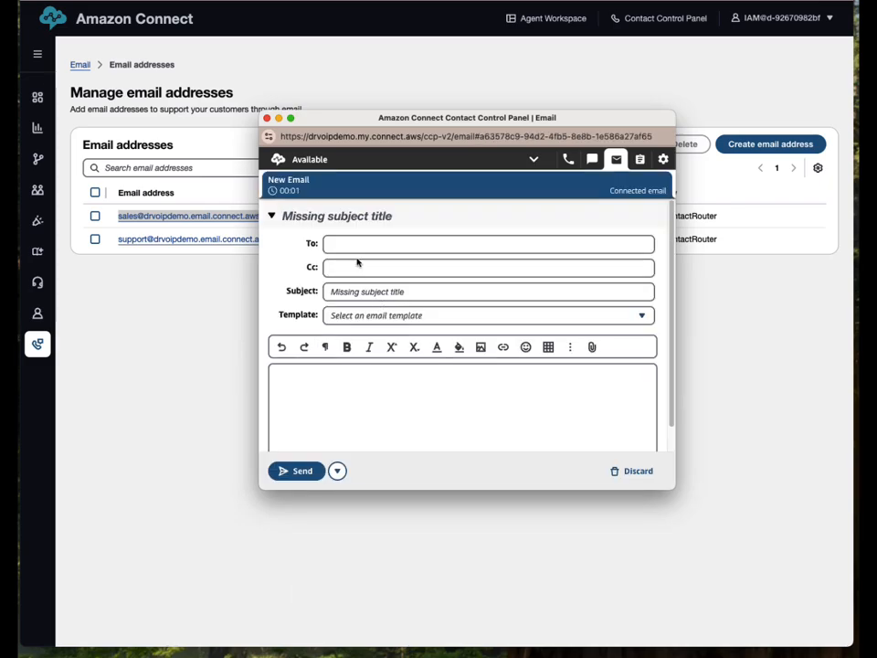
left_click(328, 243)
right_click(330, 244)
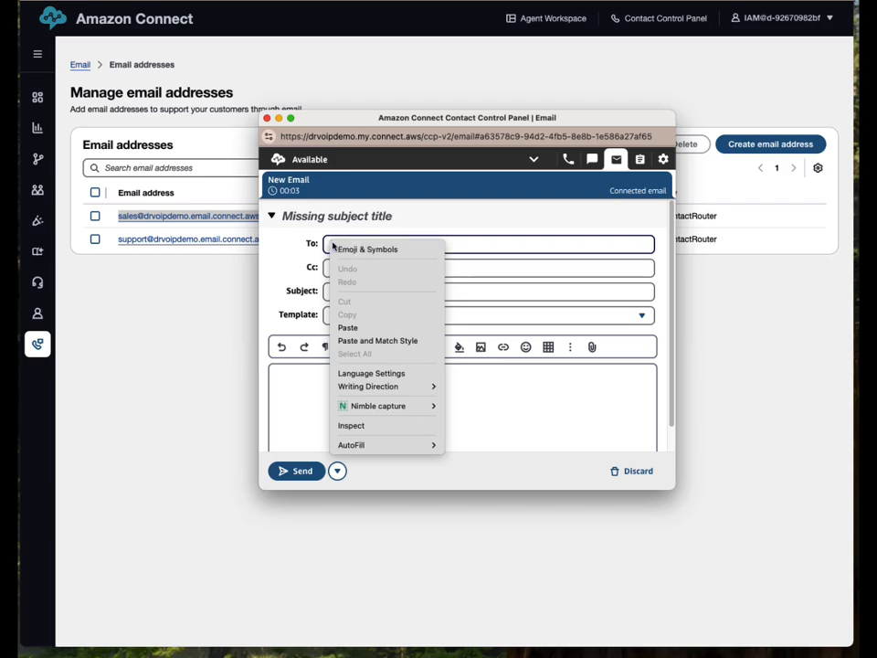
left_click(357, 328)
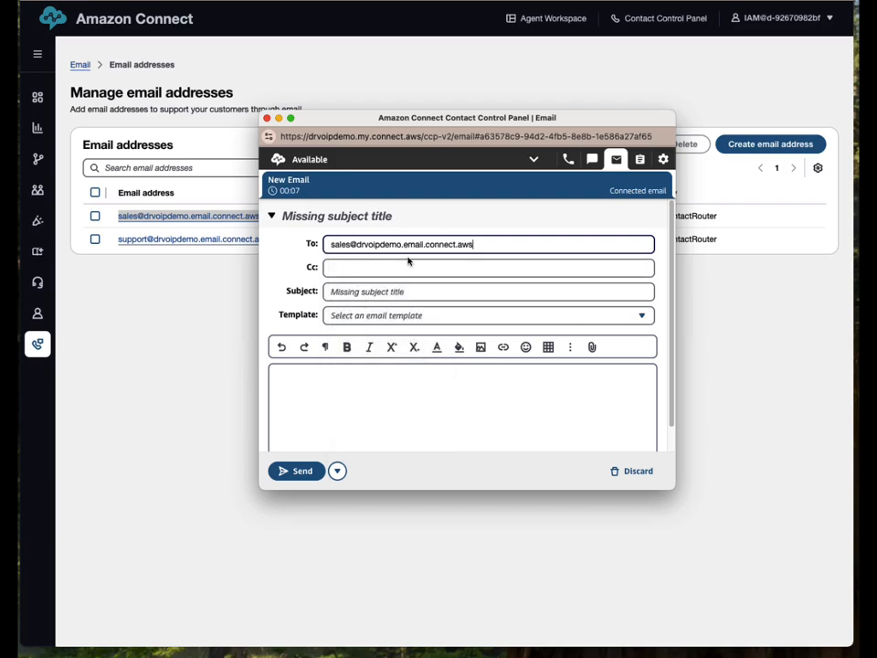
left_click(363, 292)
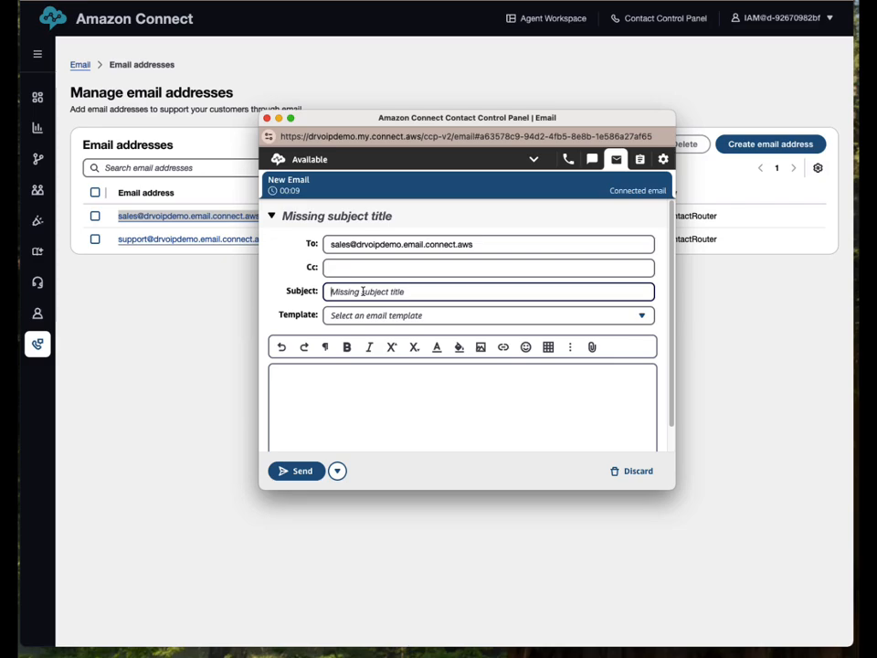
type("Testing the")
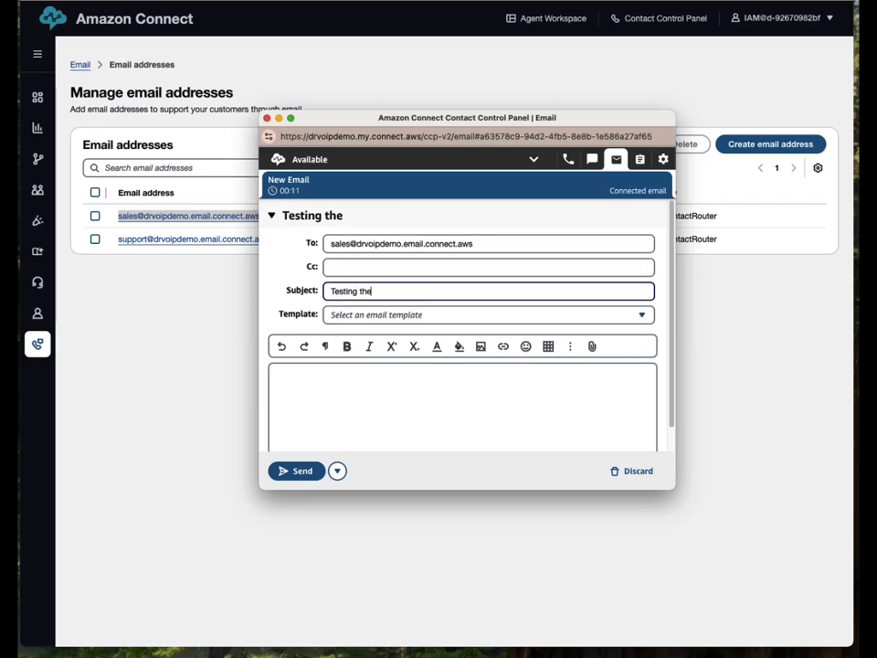
type(" Sales Email Chan")
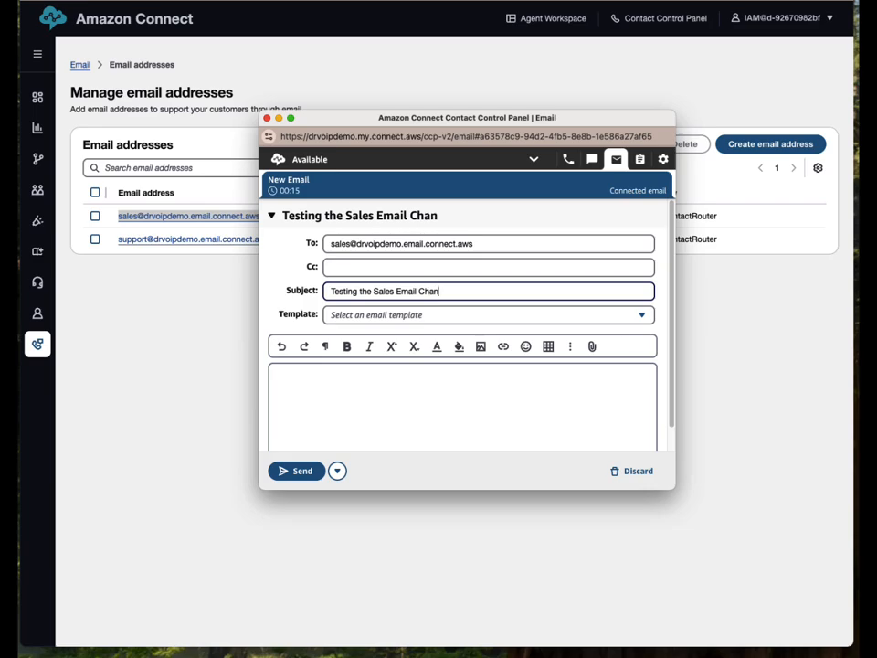
type("nel")
left_click(321, 394)
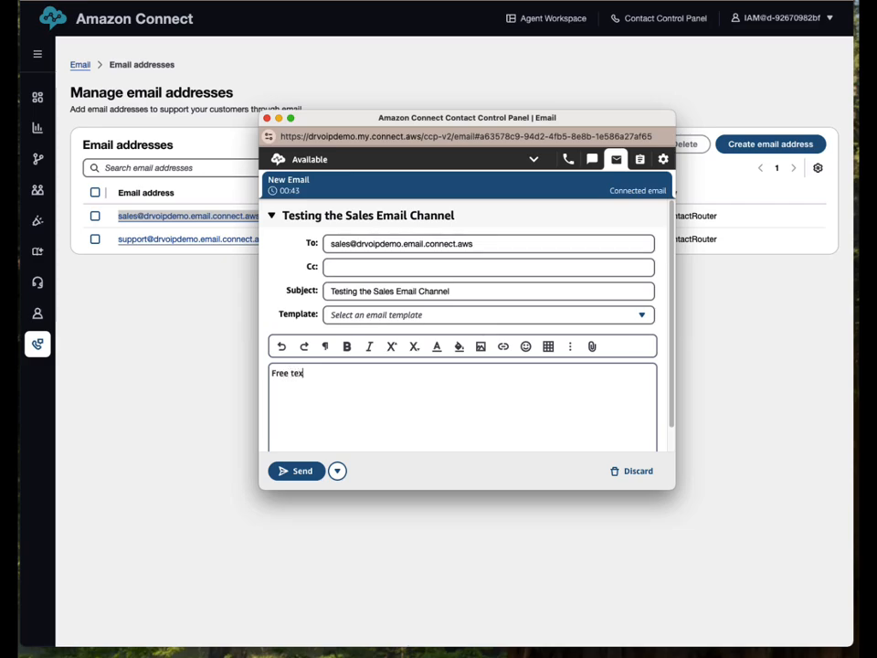
type("Free text from of outbound email test.")
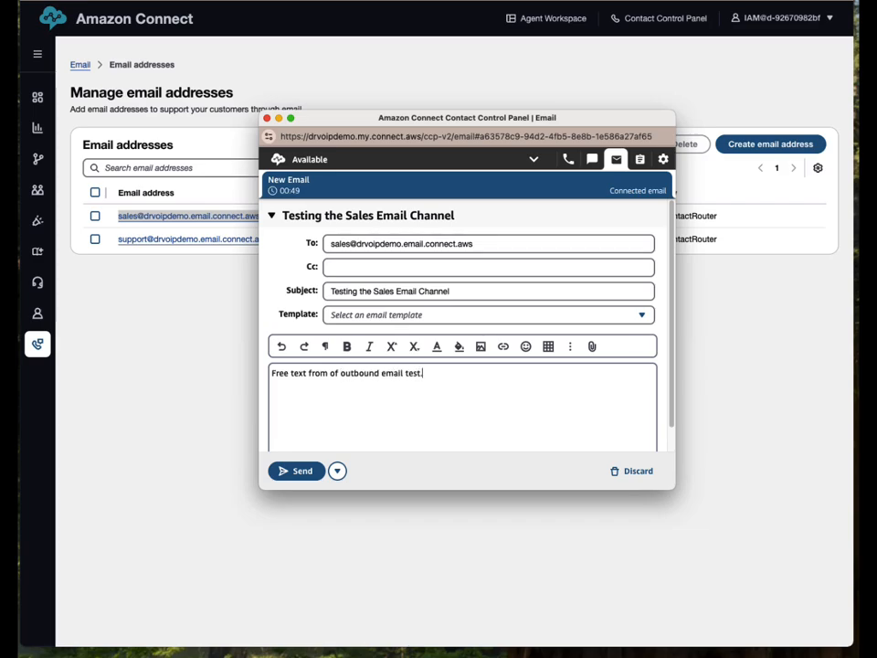
left_click(303, 481)
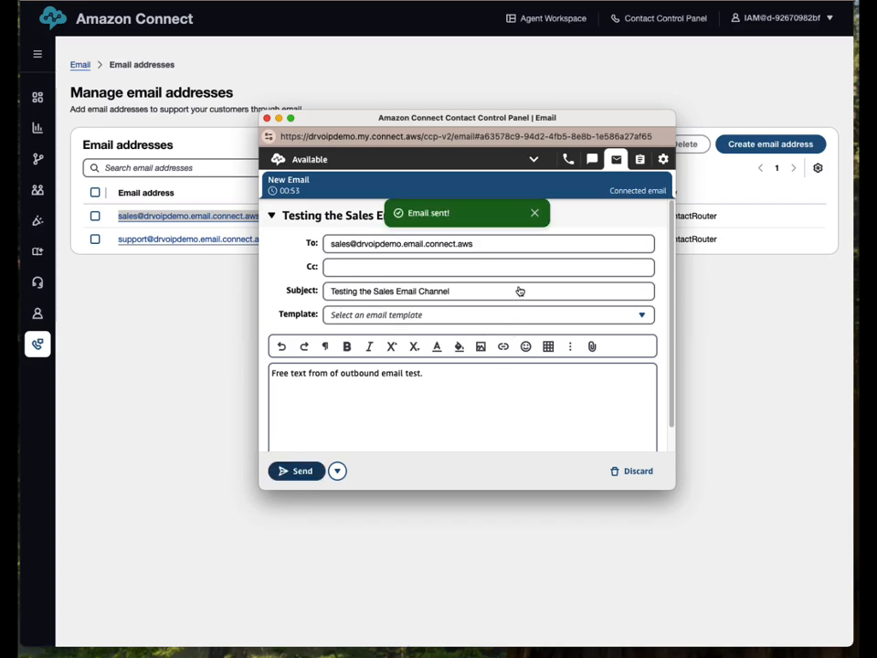
left_click(305, 160)
Set the agent status to Offline and close the Contact Control Panel window.
left_click(305, 192)
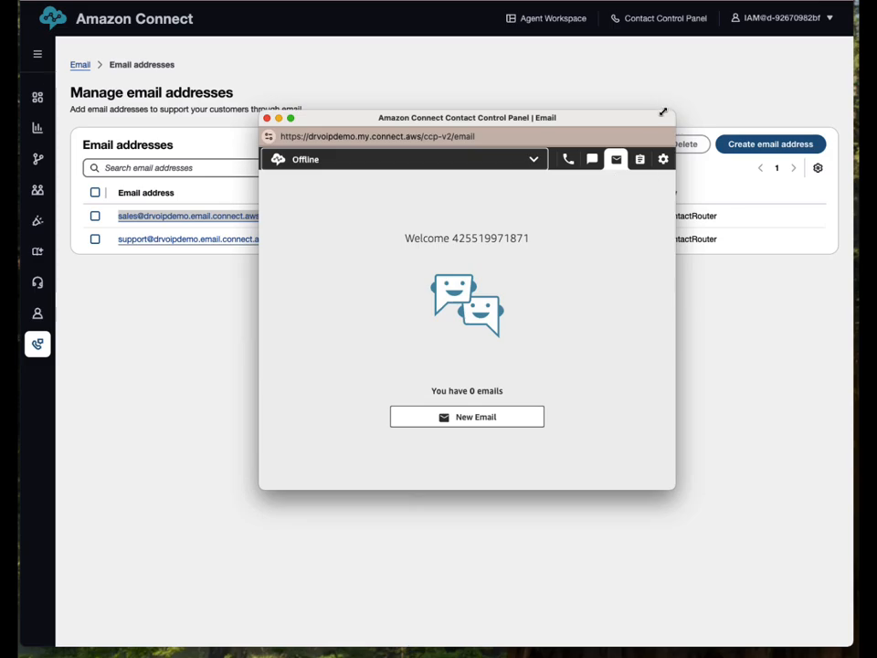
left_click_drag(671, 113, 543, 118)
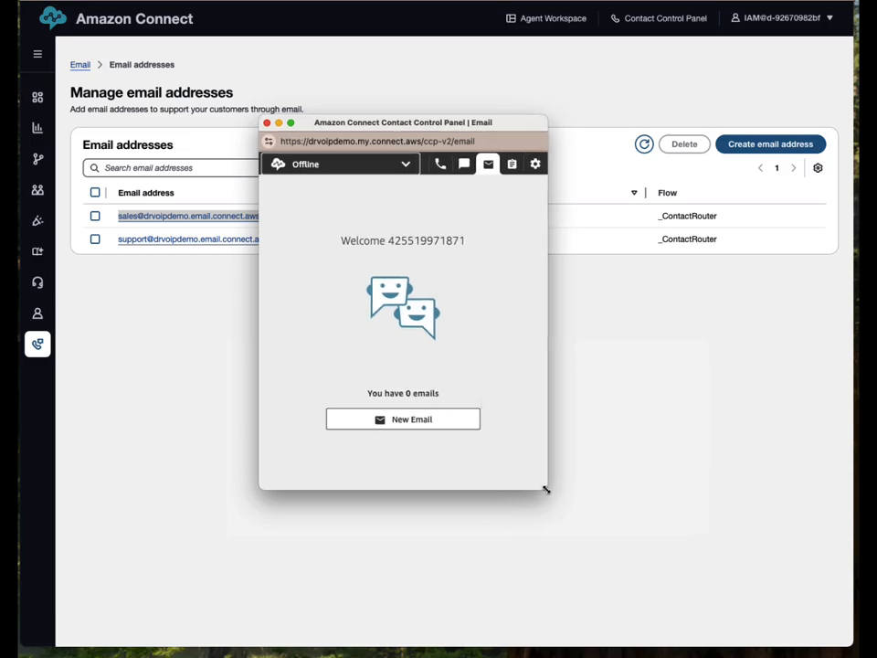
mouse_move(547, 490)
left_mouse_down()
mouse_move(538, 460)
mouse_move(548, 468)
left_mouse_up()
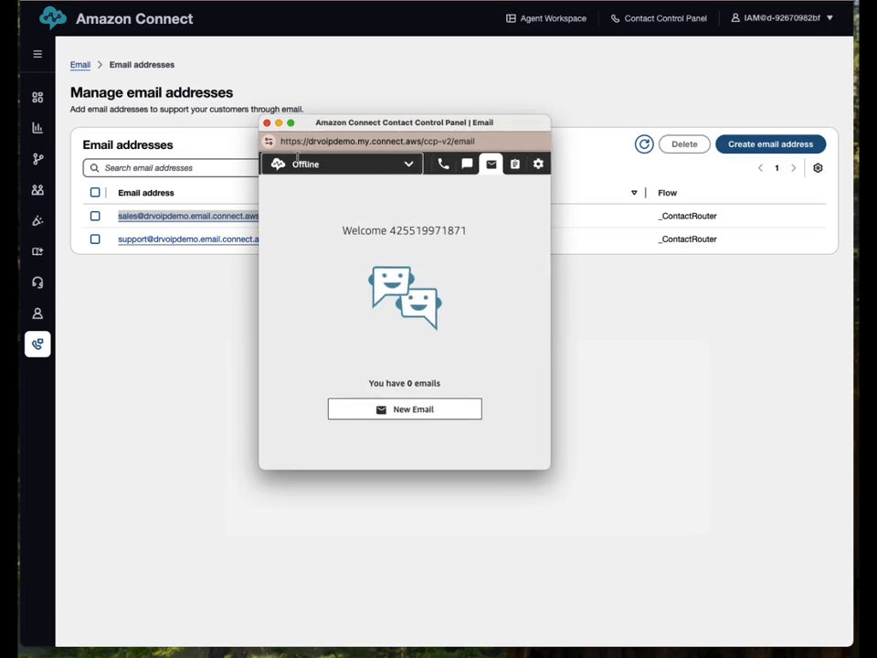
left_click(267, 124)
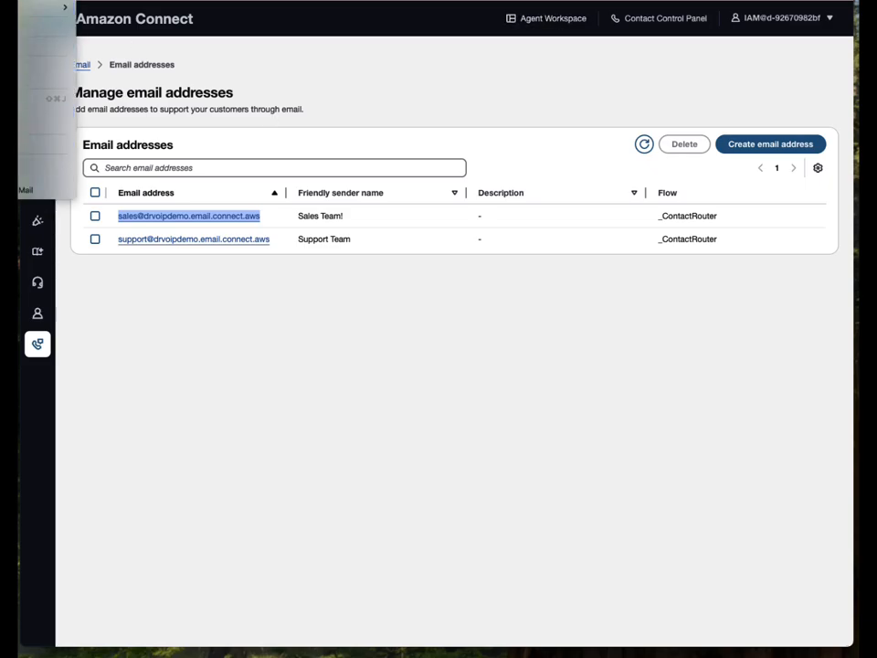
Bring the Agent Workspace window forward, then reposition and widen it.
left_click(44, 162)
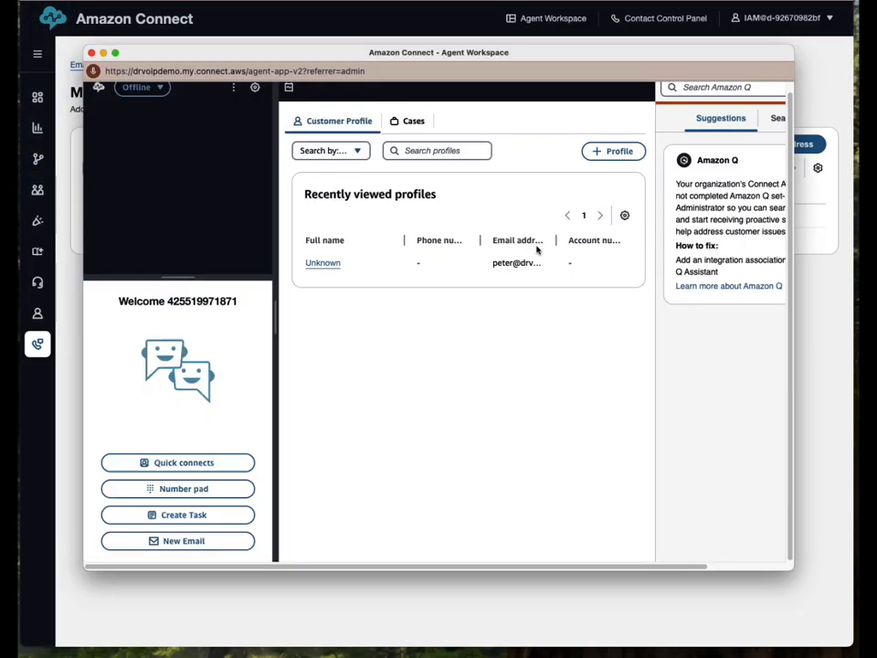
left_click(469, 74)
mouse_move(462, 65)
left_mouse_down()
mouse_move(485, 45)
mouse_move(468, 72)
left_mouse_up()
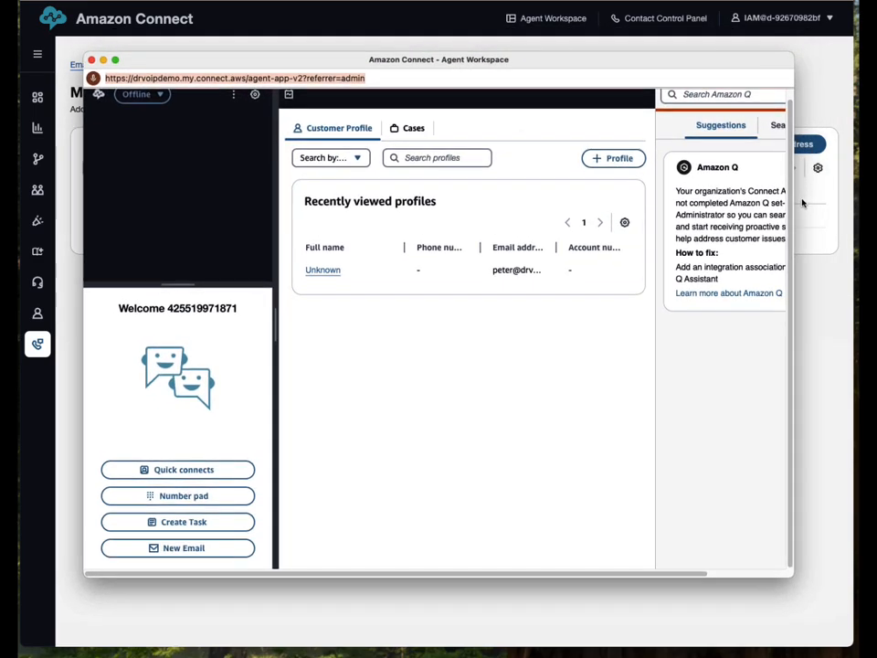
left_click_drag(793, 194, 846, 194)
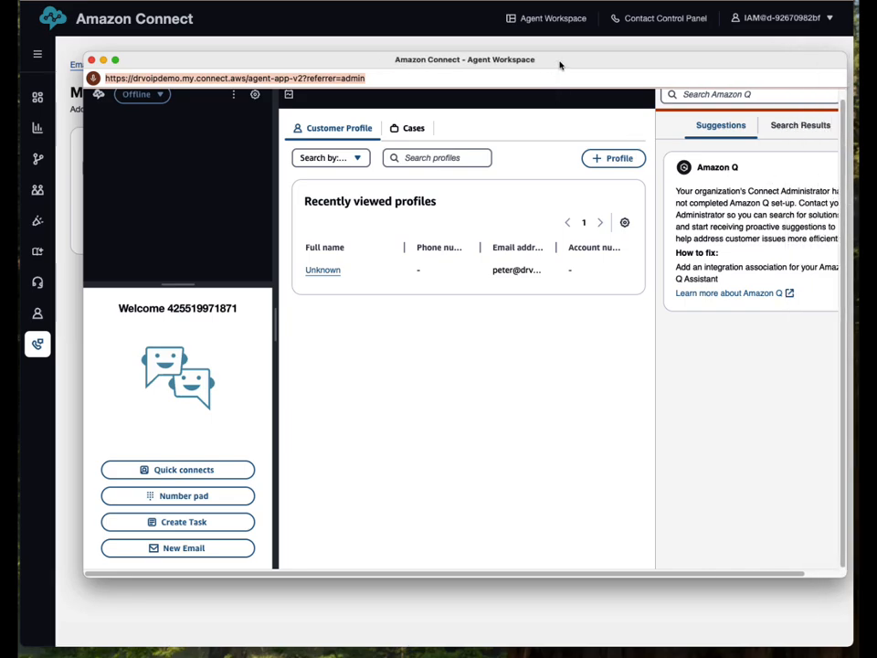
left_click_drag(562, 65, 527, 70)
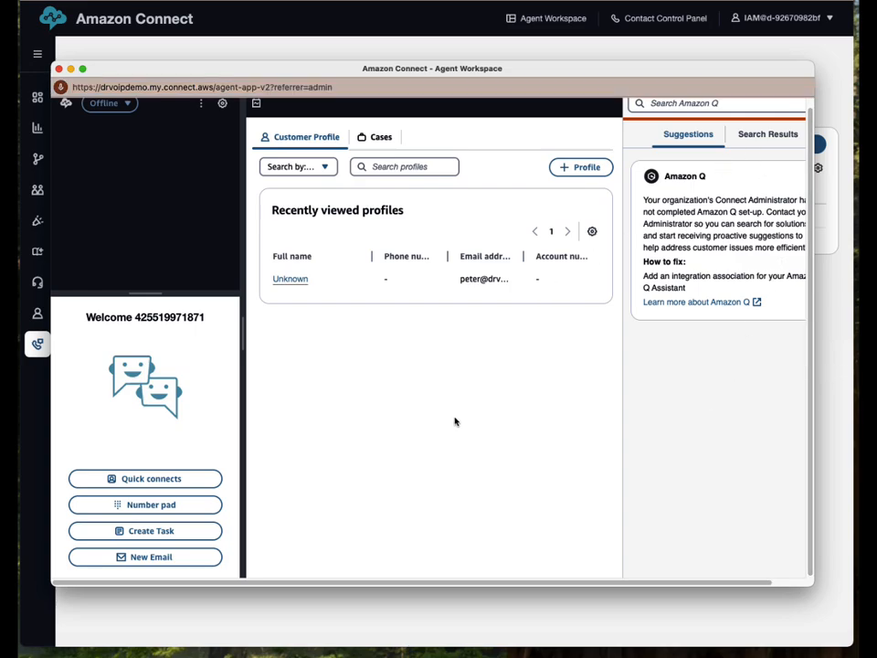
Check the Cases tab, show the number pad, and set the agent status to Available.
left_click(384, 138)
left_click(315, 139)
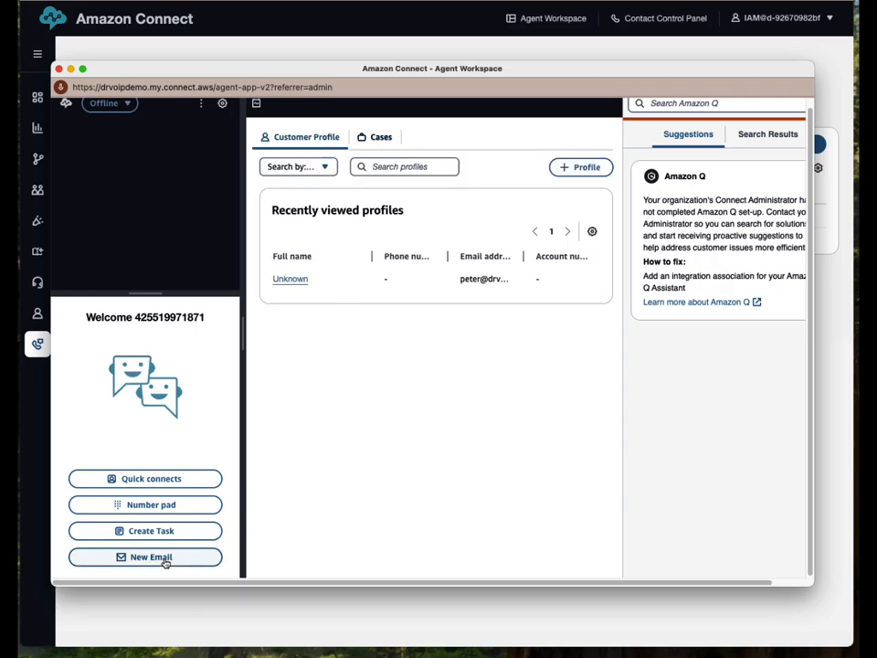
left_click(145, 508)
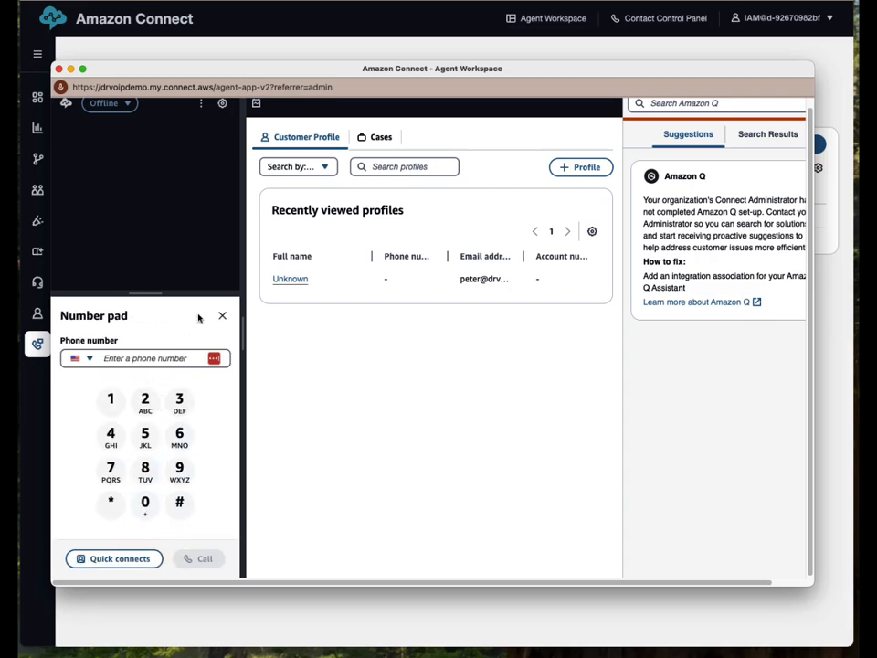
scroll(195, 251, "up", 1)
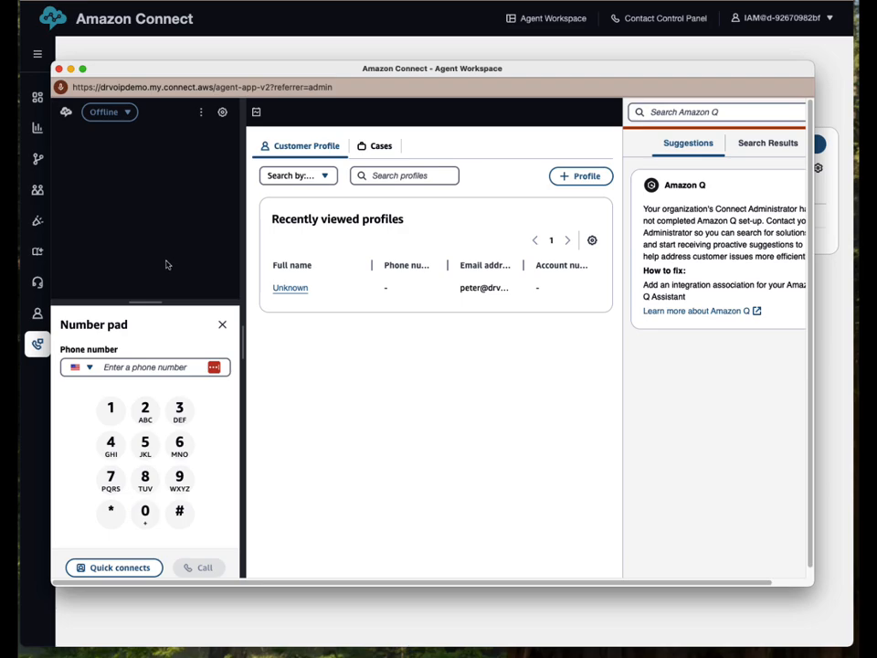
left_click(127, 113)
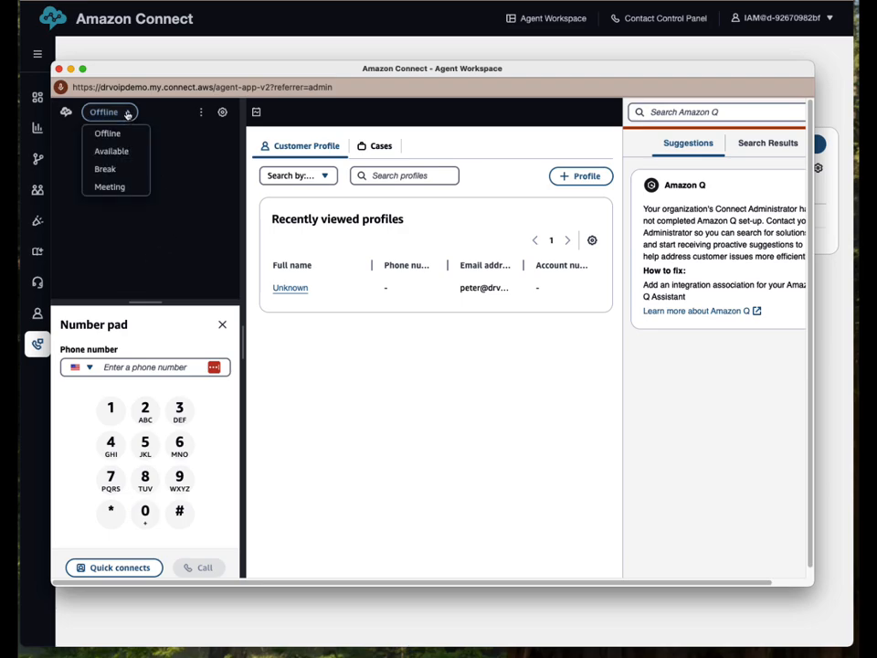
left_click(117, 152)
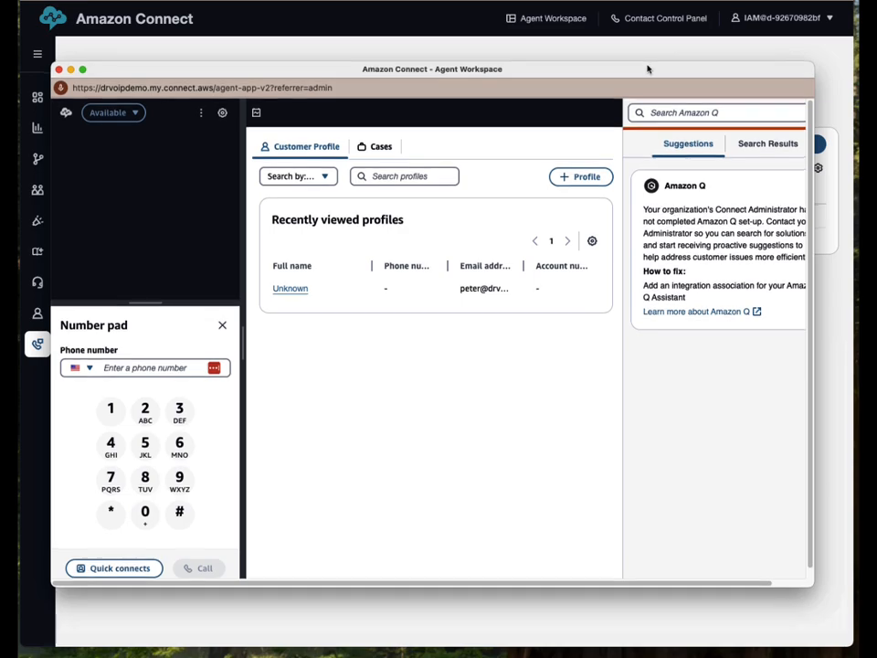
left_click_drag(647, 69, 655, 68)
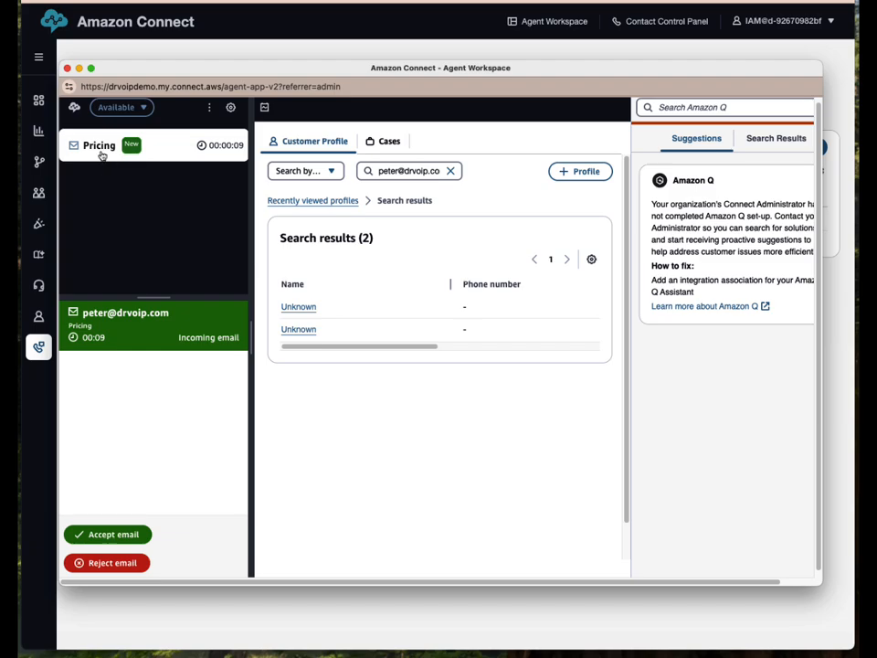
Accept the Pricing email, discard a Reply All draft, then mark it Done and close the contact.
left_click(119, 535)
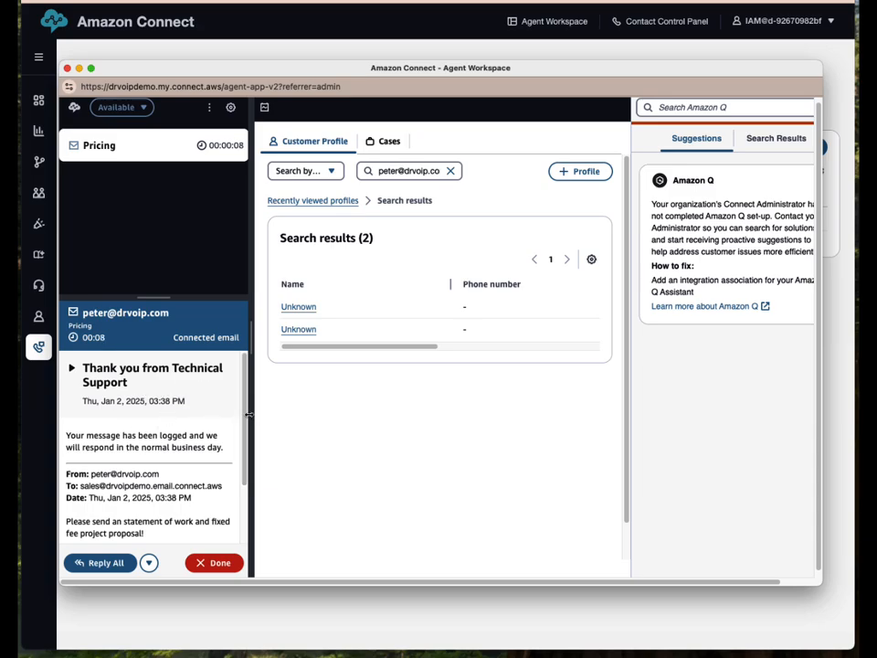
scroll(196, 472, "down", 3)
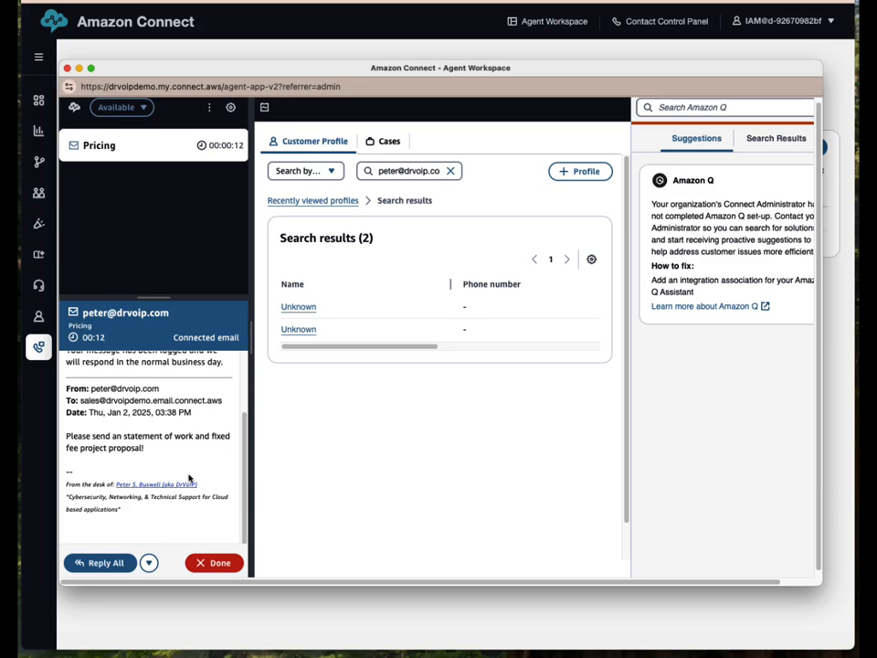
left_click(106, 564)
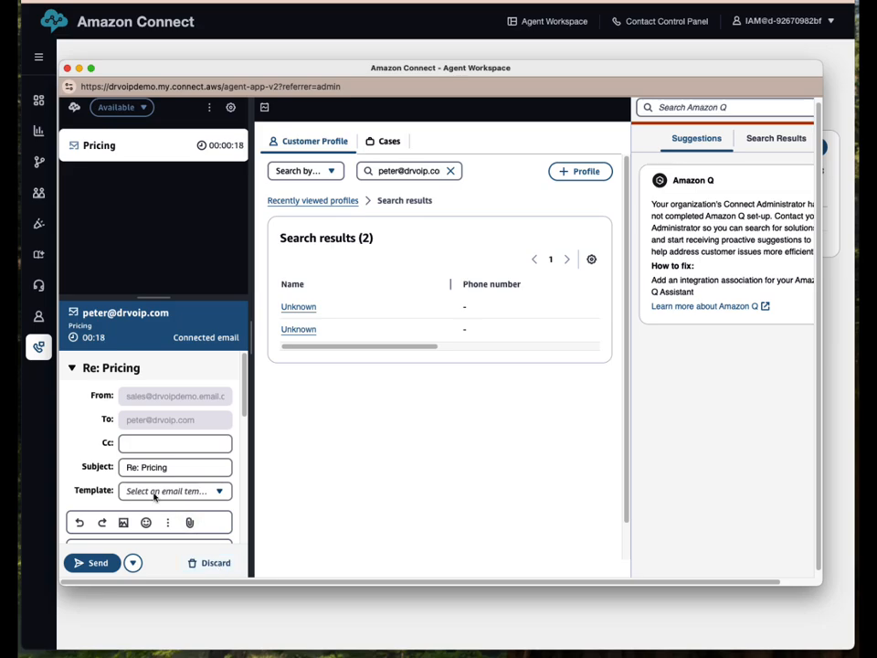
scroll(151, 489, "down", 2)
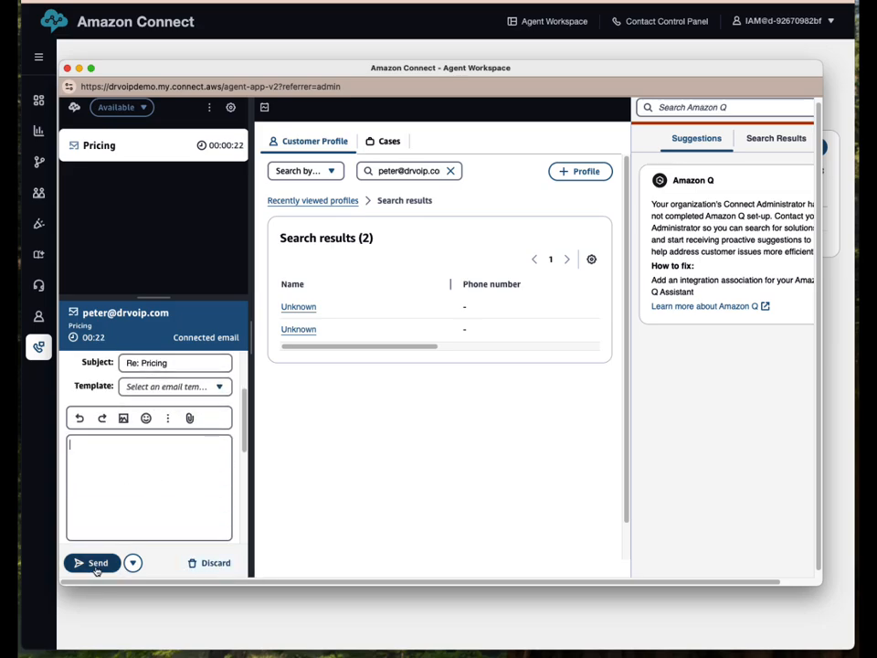
left_click(210, 566)
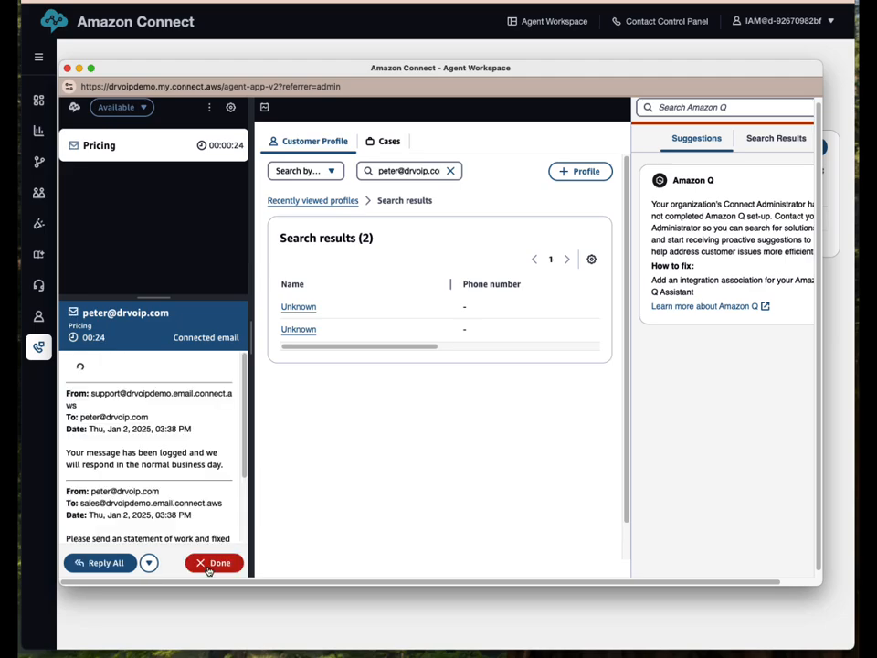
scroll(172, 505, "down", 2)
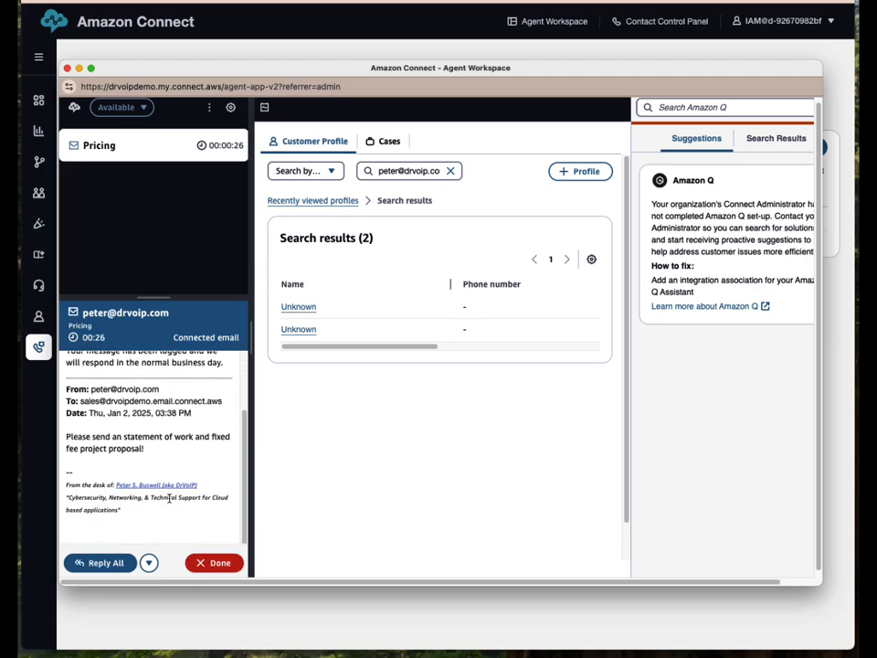
scroll(170, 503, "up", 3)
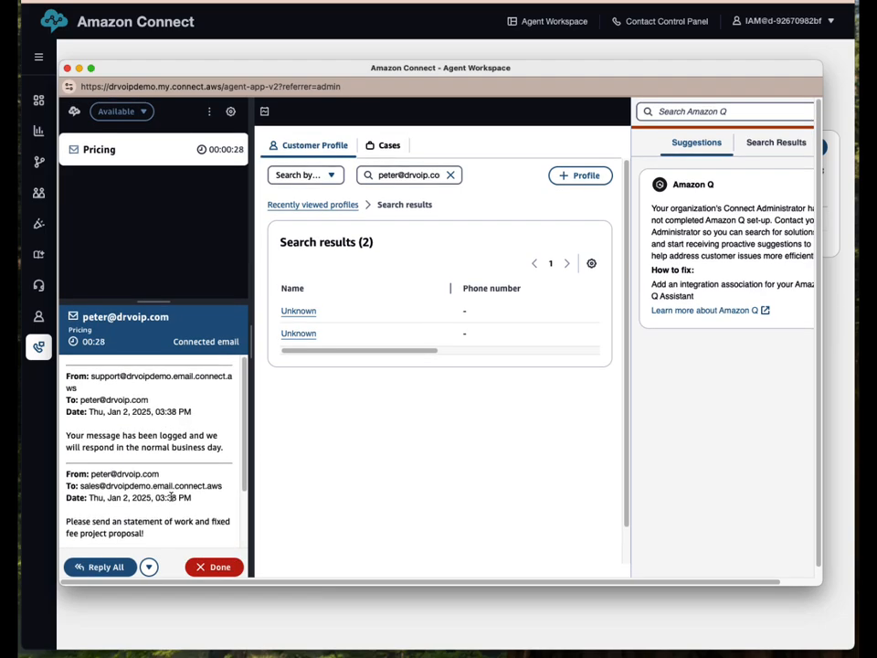
left_click(215, 567)
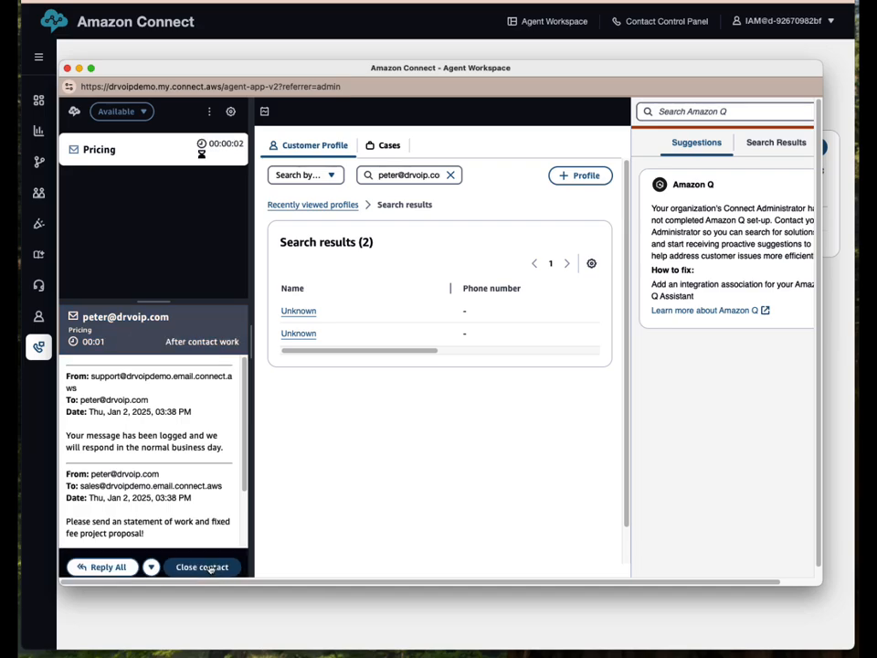
left_click(203, 568)
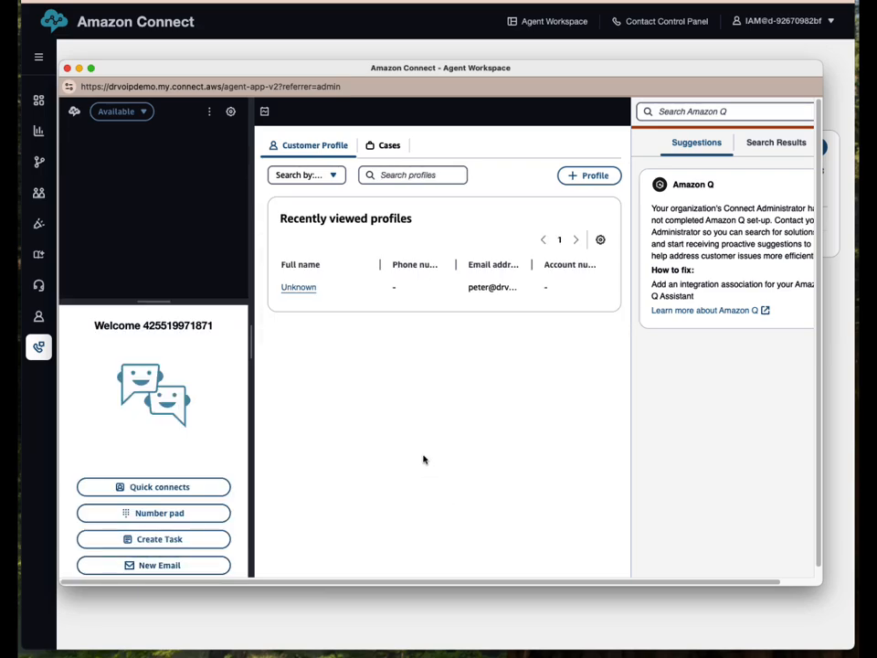
left_click_drag(403, 72, 406, 75)
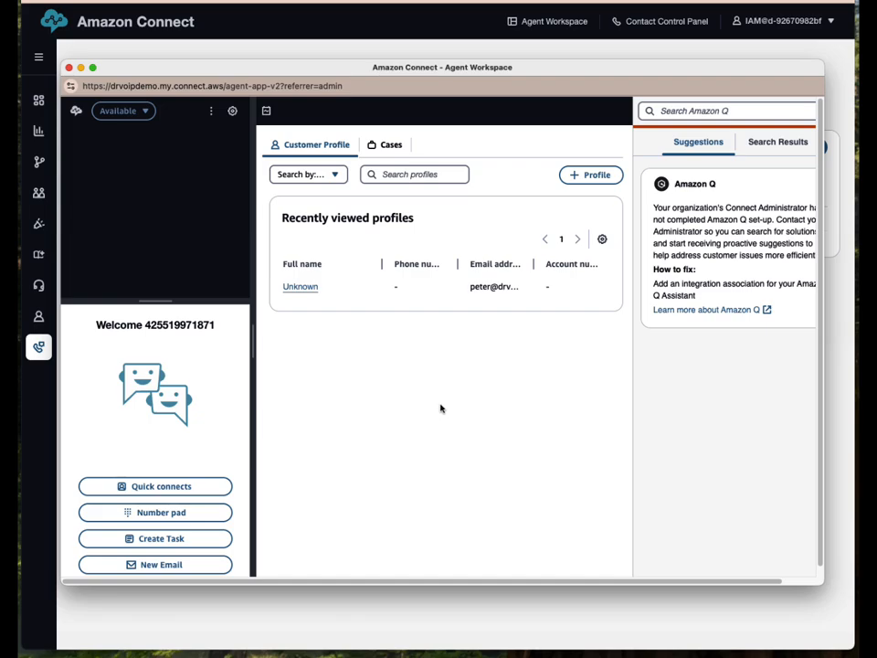